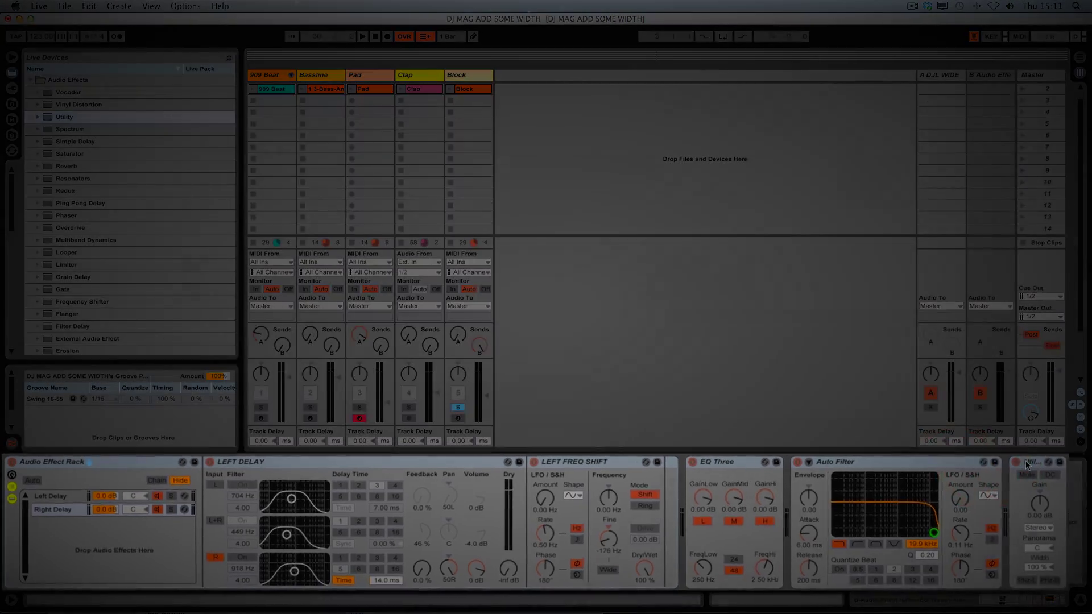
Group the selected effect devices that end with the Utility.
right_click(1011, 465)
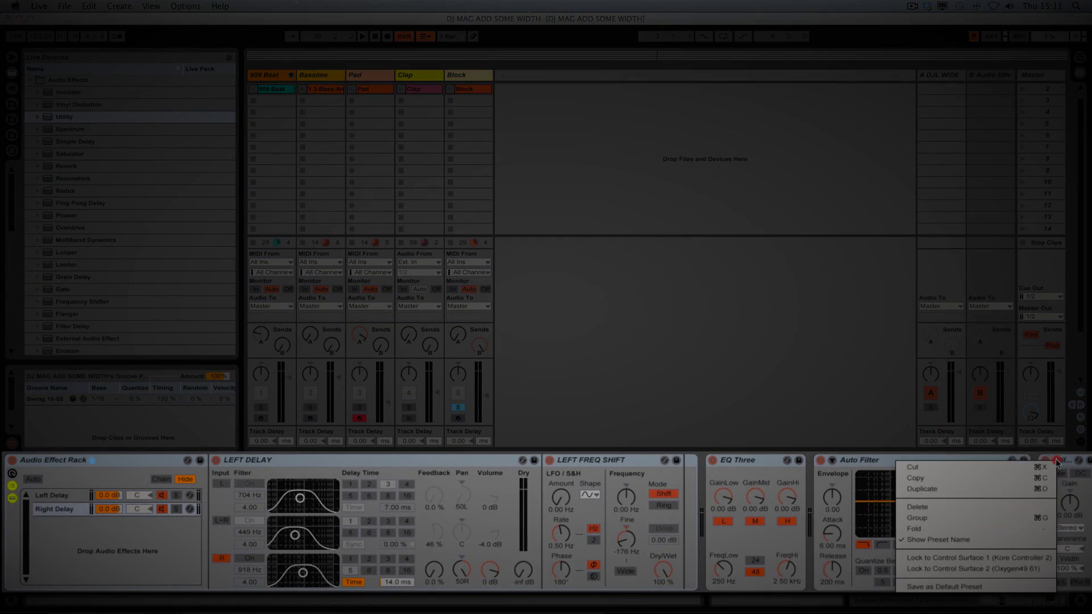
click(995, 515)
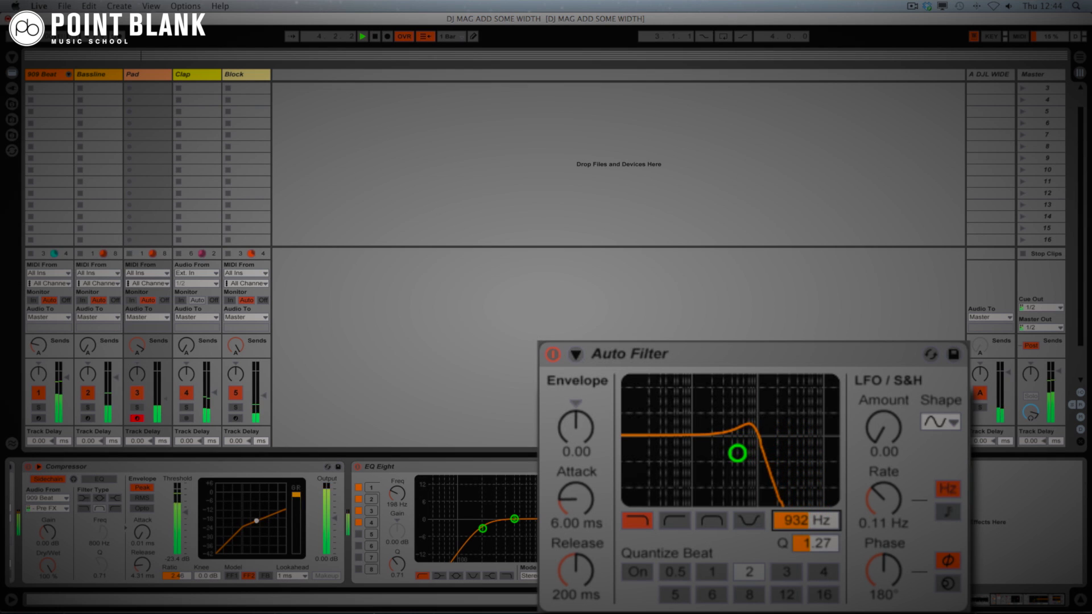
Lower the Pad track's Auto Filter frequency to 500 Hz, solo the track and open the filter to 19.9 kHz.
drag(812, 518, 799, 494)
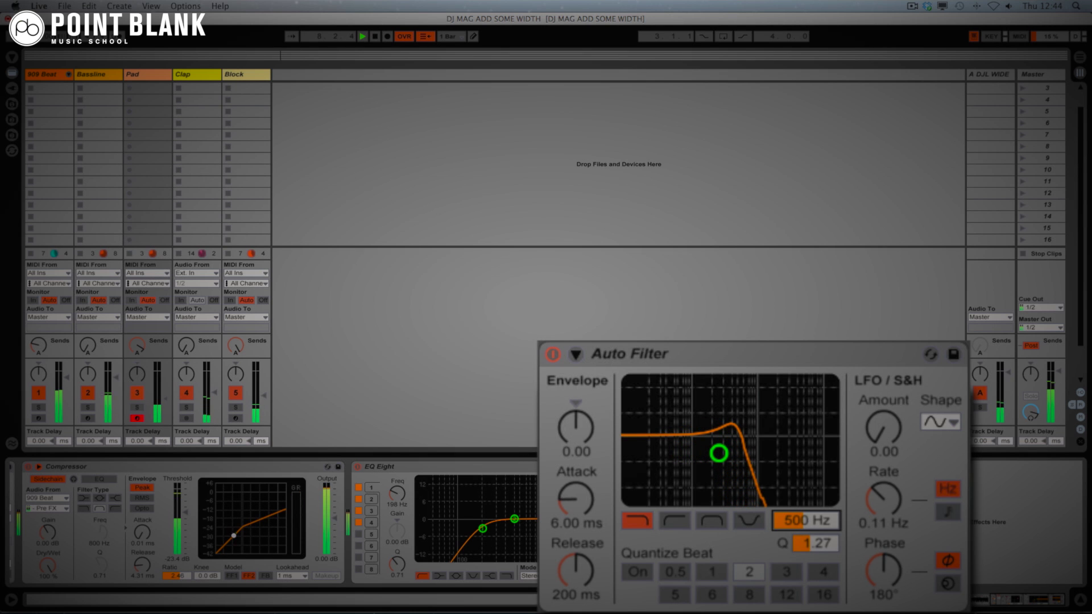
click(137, 408)
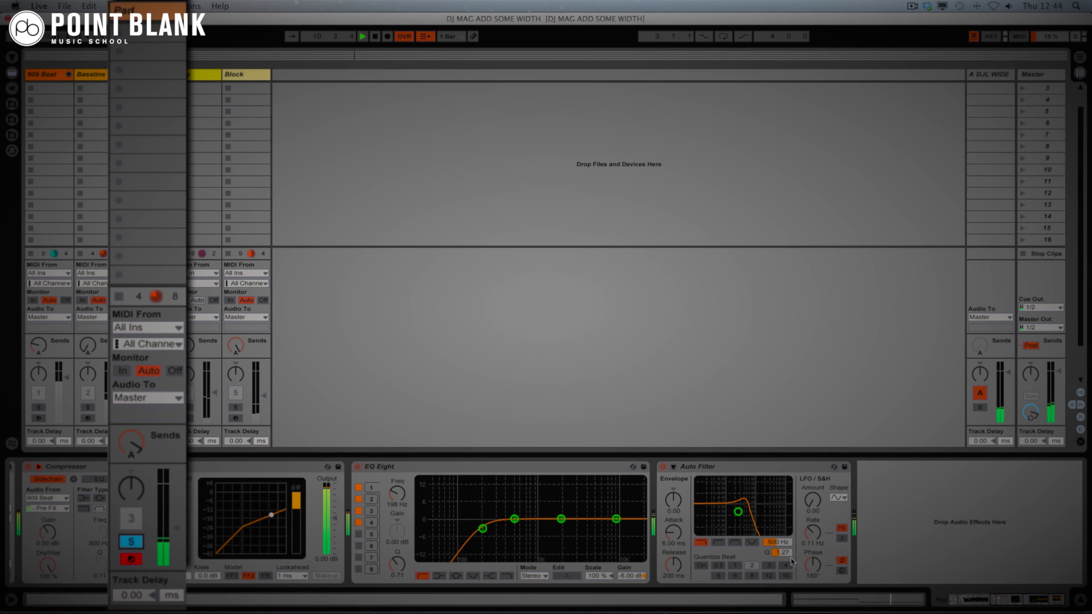
drag(777, 542, 777, 509)
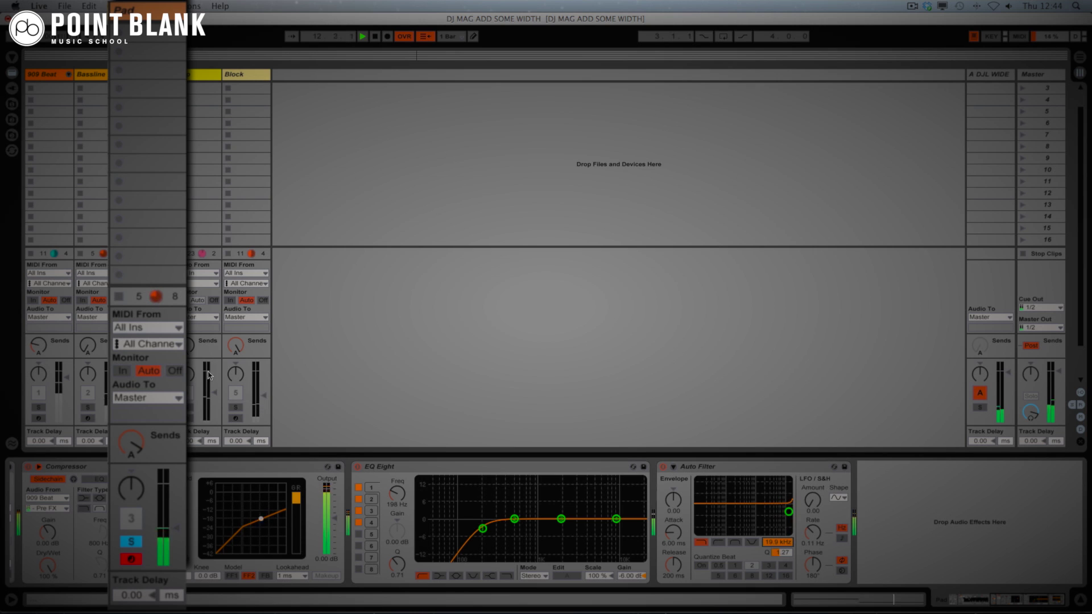
Turn the Pad track's Send A fully down and raise it to maximum to compare the dry and widened sound.
click(131, 443)
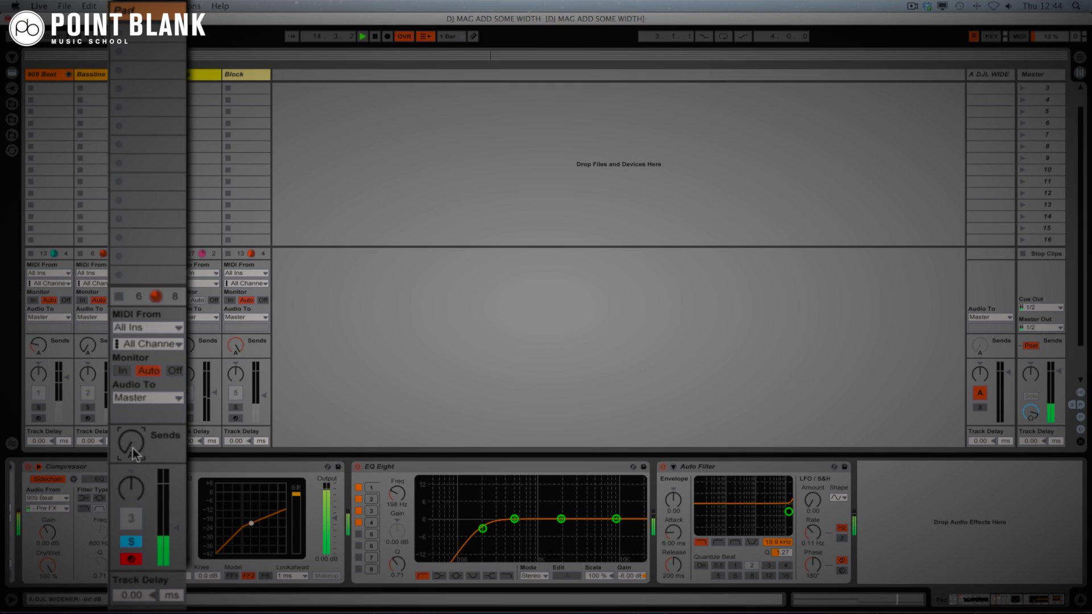
drag(132, 451, 132, 431)
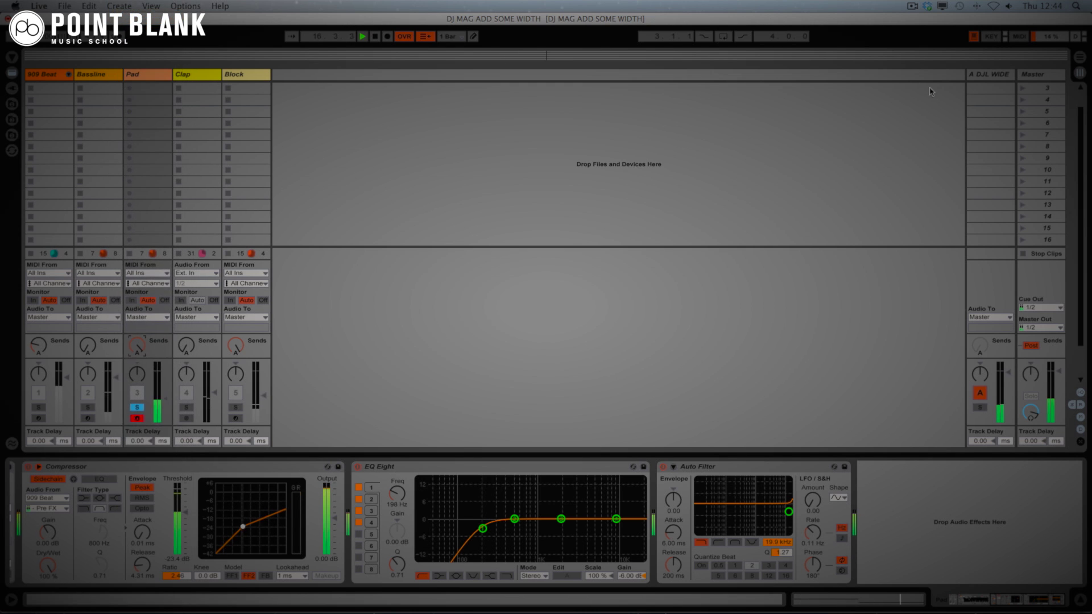
Sweep the StereoSeparation and Frequency macros of return track A's DJL WIDENER rack and set FreqLo to 138 Hz.
click(988, 74)
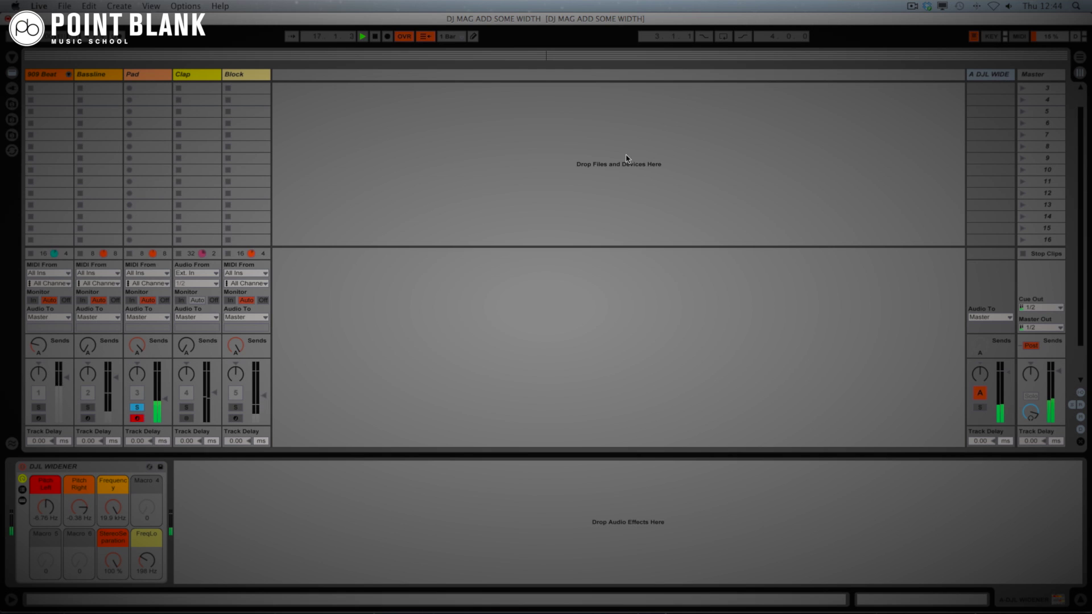
click(133, 356)
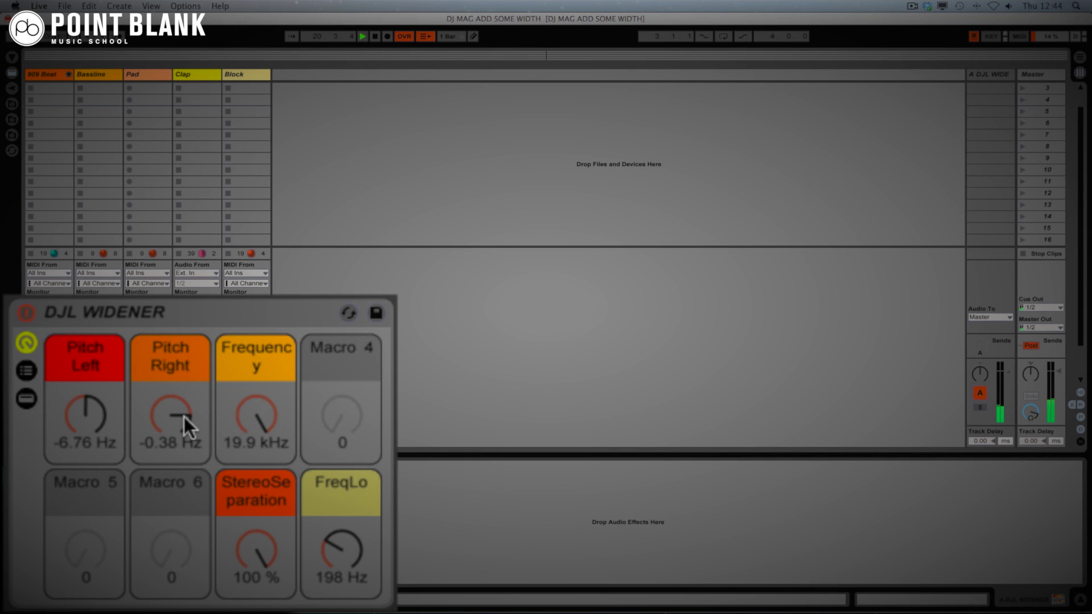
drag(262, 539, 236, 497)
mouse_move(255, 416)
mouse_down()
mouse_move(256, 466)
mouse_move(260, 394)
mouse_up()
mouse_move(341, 561)
mouse_down()
mouse_move(342, 520)
mouse_move(341, 557)
mouse_up()
Lower the Pad track's Auto Filter frequency to 242 Hz.
click(147, 74)
drag(788, 511, 729, 511)
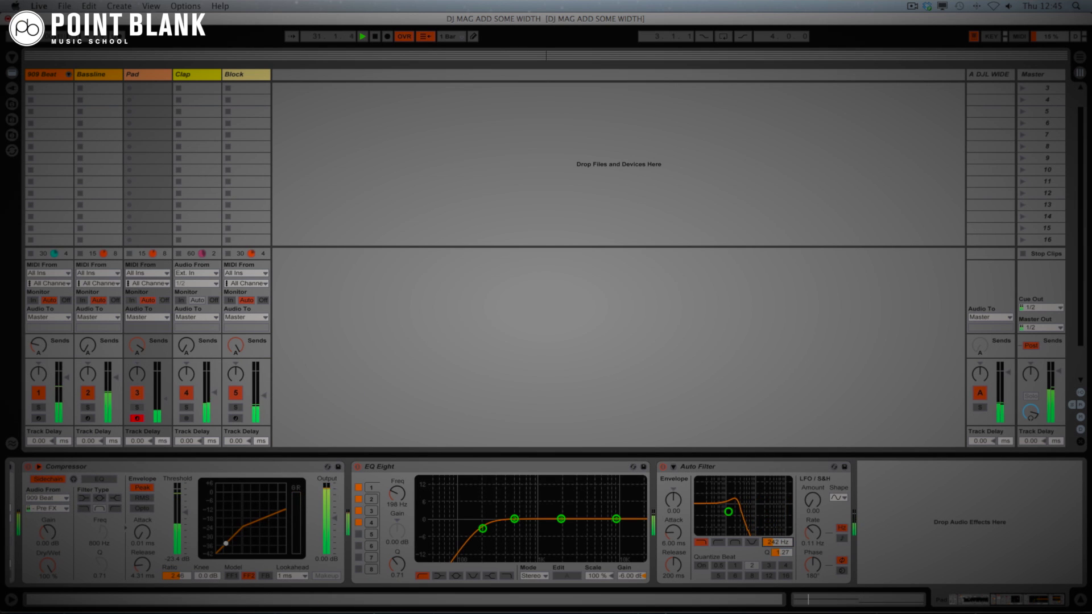
Reveal the devices inside the DJL WIDENER rack on return track A.
click(990, 77)
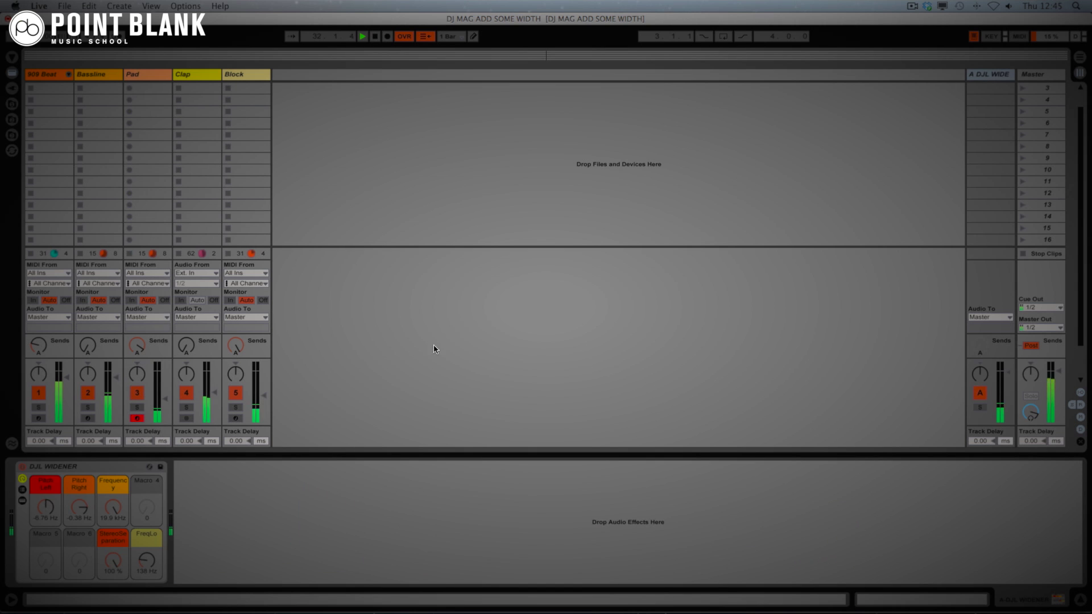
click(22, 501)
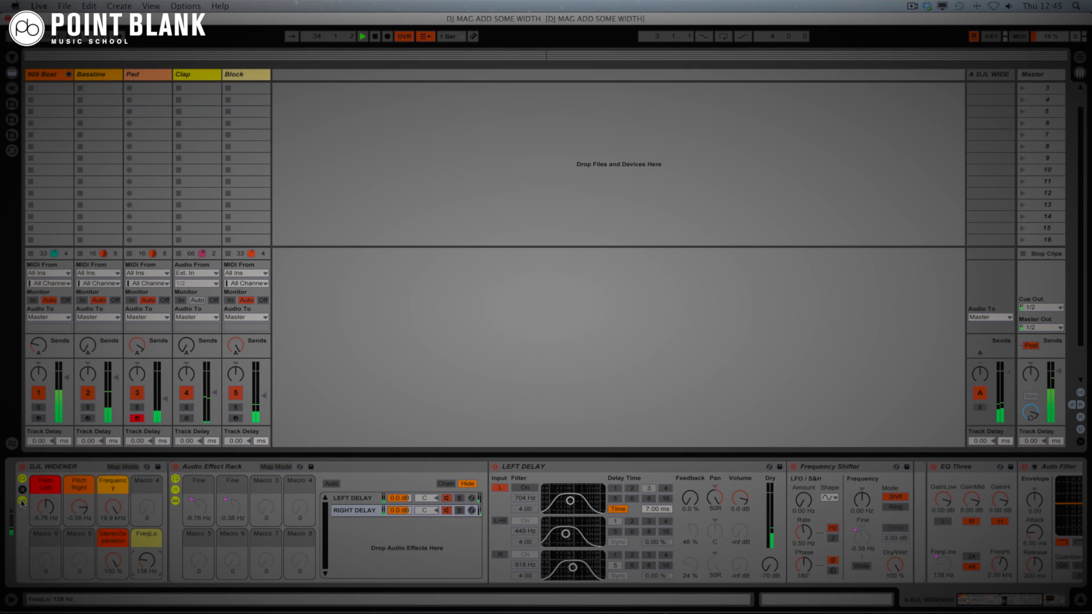
click(22, 479)
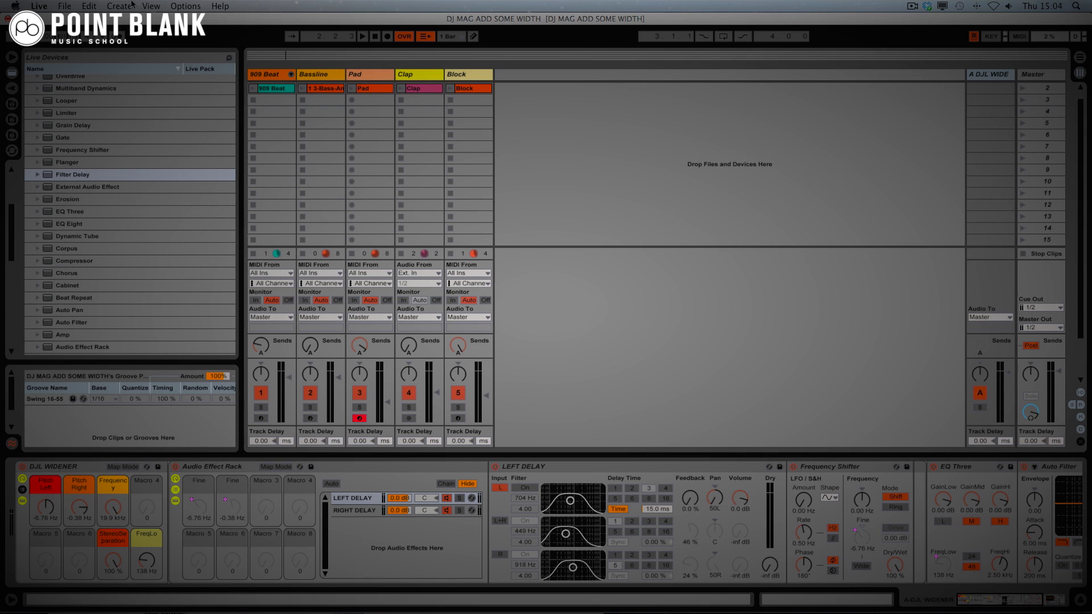
Insert a new return track and load an empty Audio Effect Rack onto it.
click(135, 5)
click(142, 74)
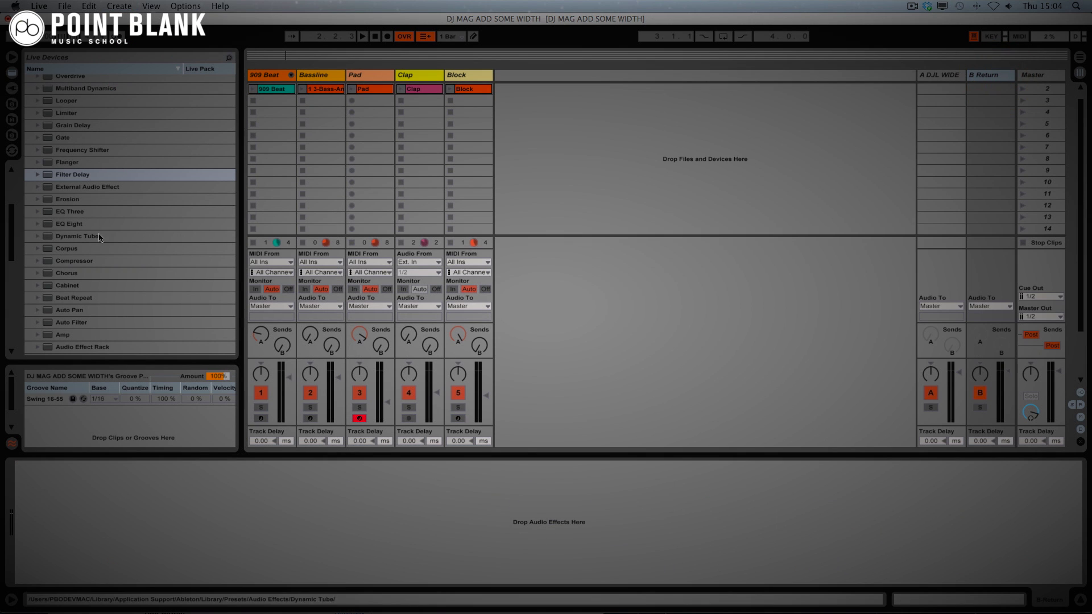
scroll(101, 250, down, 3)
double_click(71, 289)
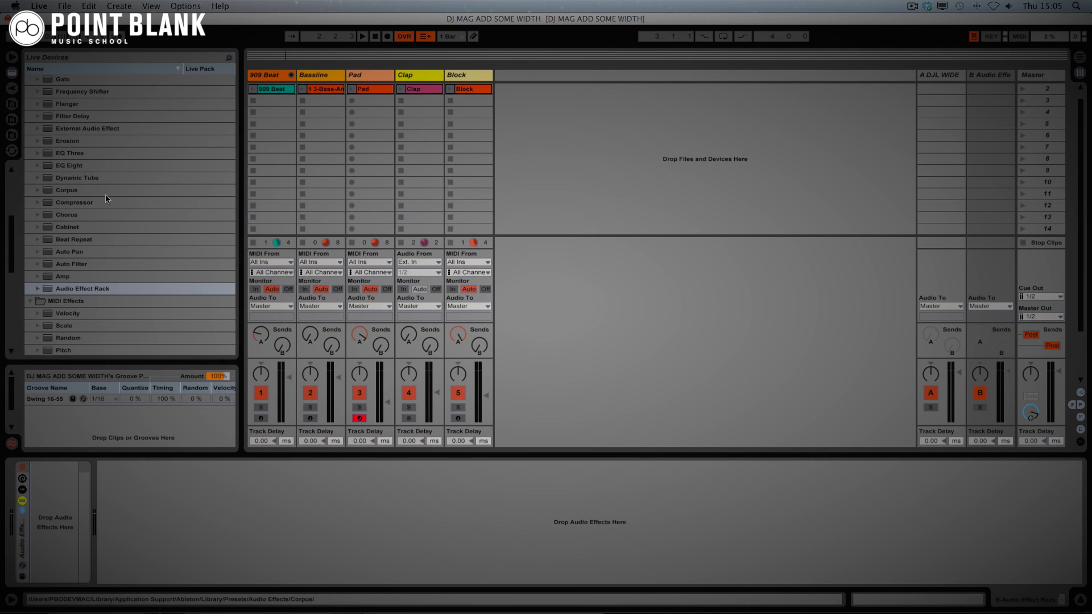
Try a Simple Delay inside the empty Audio Effect Rack and delete it.
scroll(99, 195, up, 5)
scroll(100, 199, up, 3)
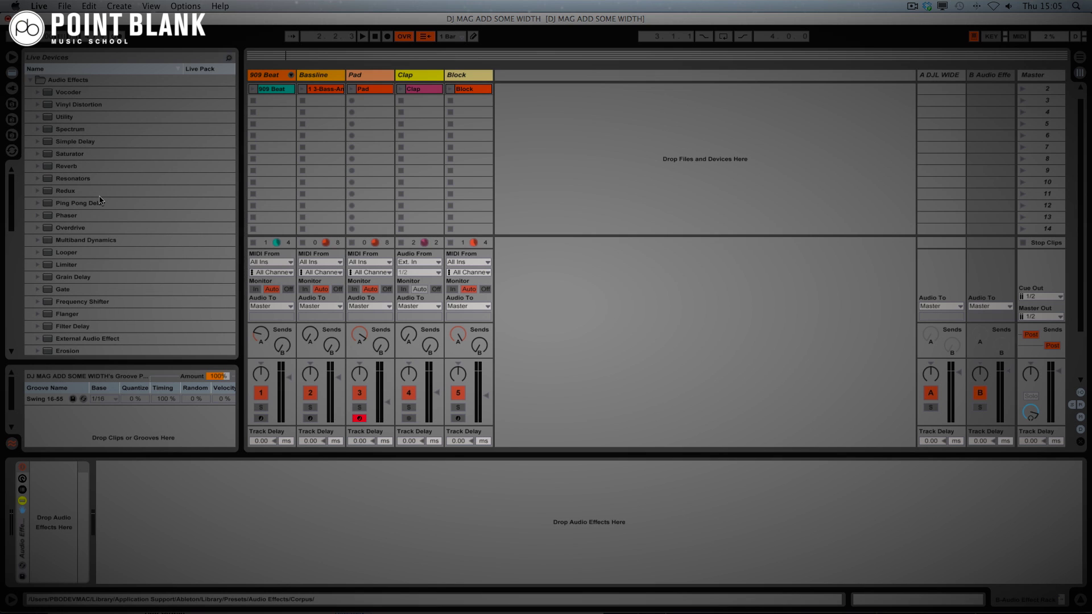
scroll(101, 205, down, 1)
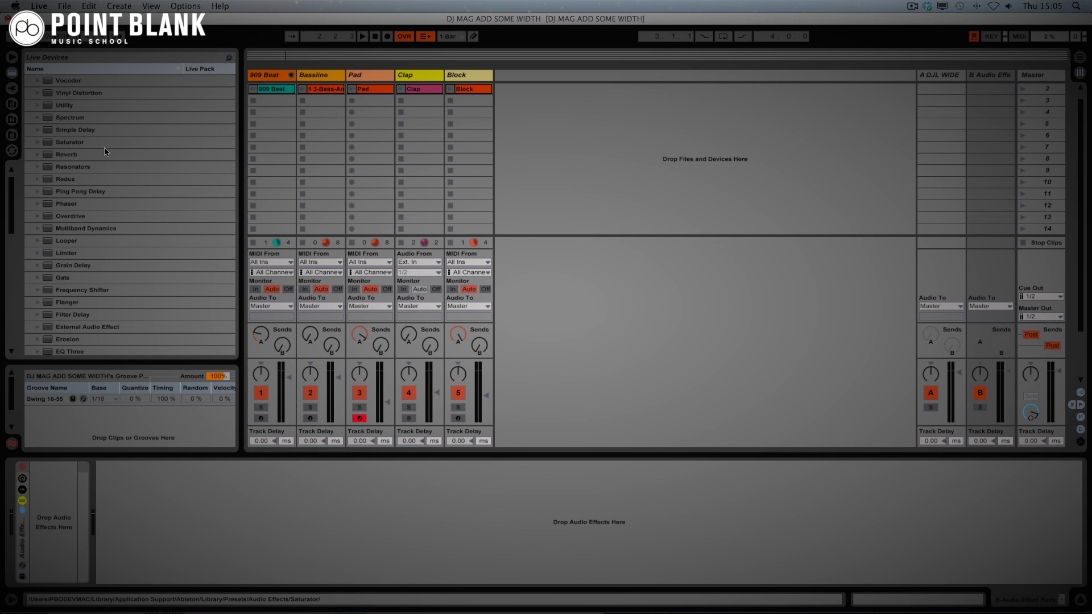
click(69, 128)
drag(70, 129, 59, 537)
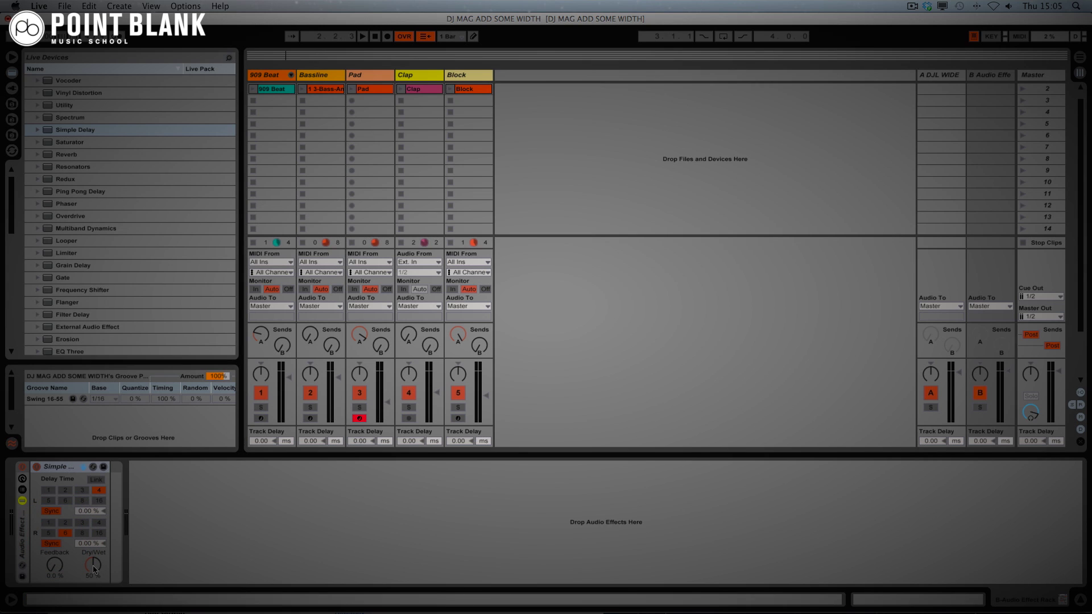
click(72, 468)
key(Delete)
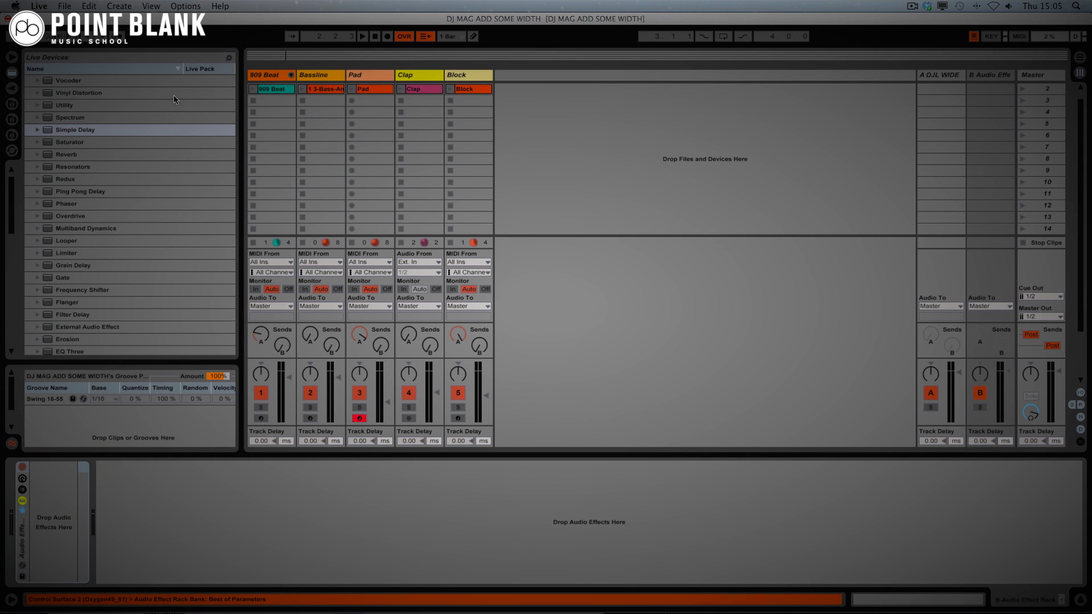
Try a Ping Pong Delay inside the empty Audio Effect Rack and delete it.
scroll(107, 284, up, 3)
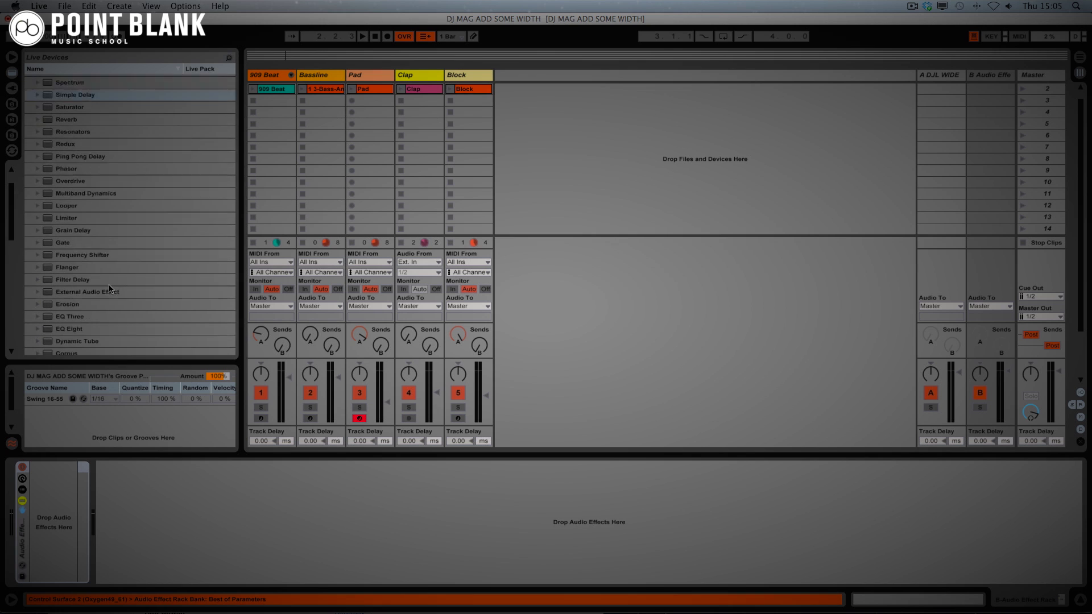
drag(76, 201, 72, 486)
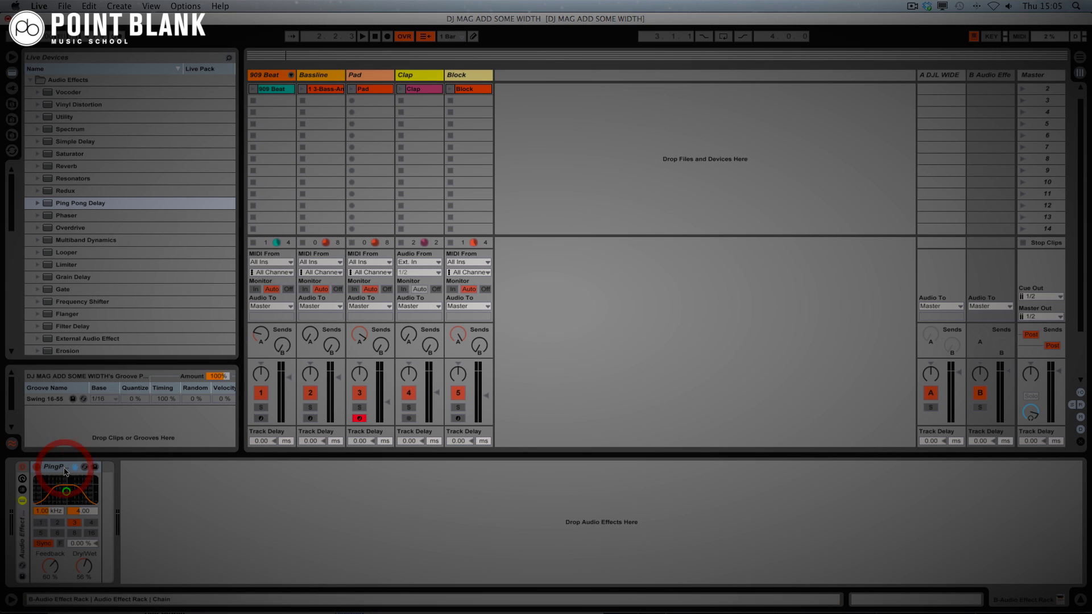
key(Delete)
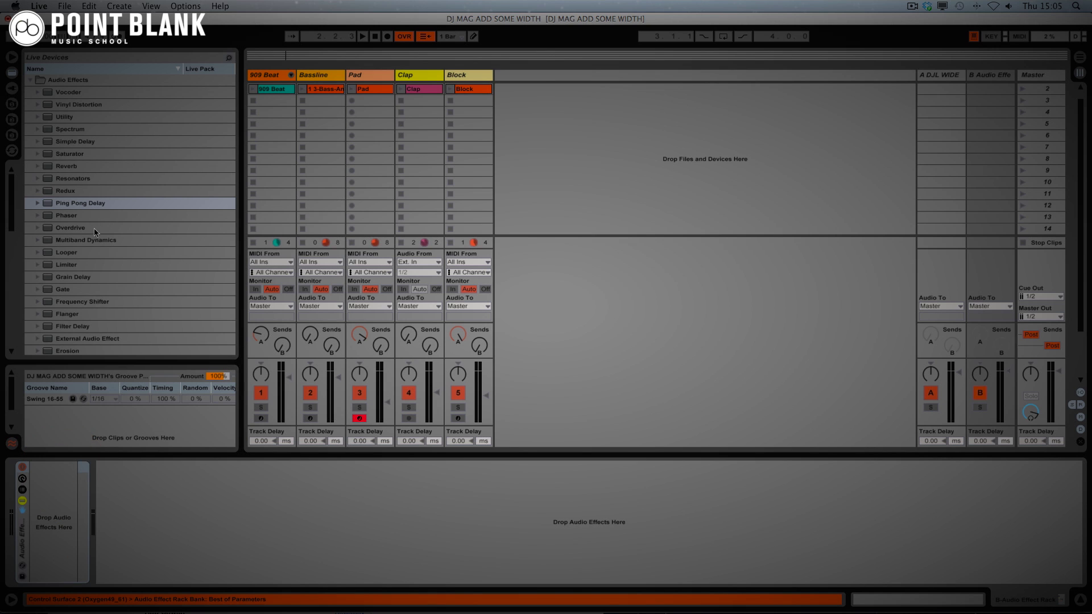
Add a Filter Delay to the rack and switch off its L+R and R delay lines.
scroll(97, 259, down, 4)
drag(79, 279, 70, 499)
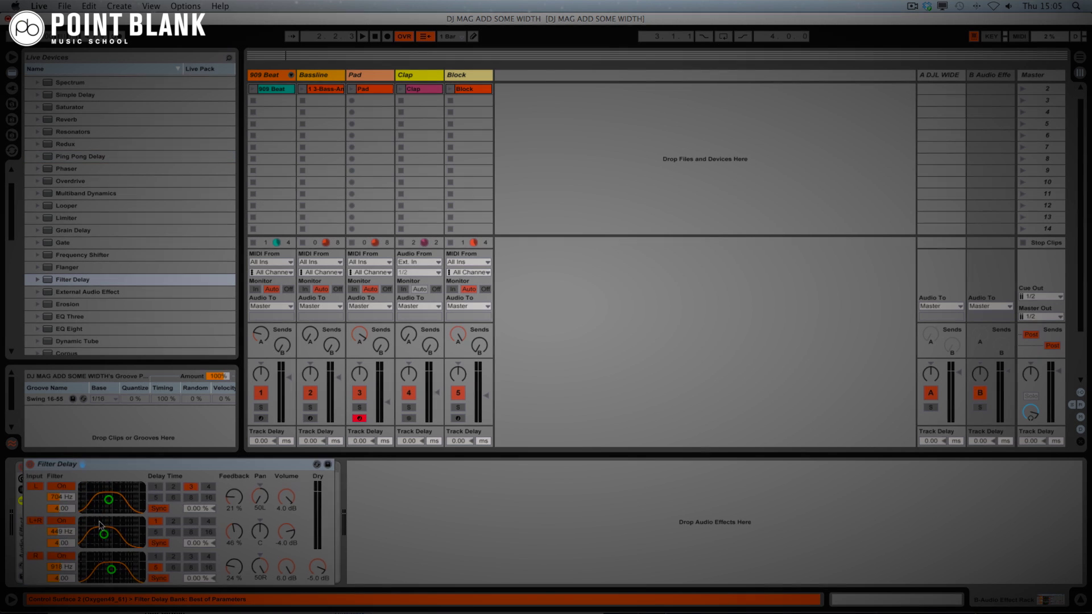
click(22, 569)
click(22, 509)
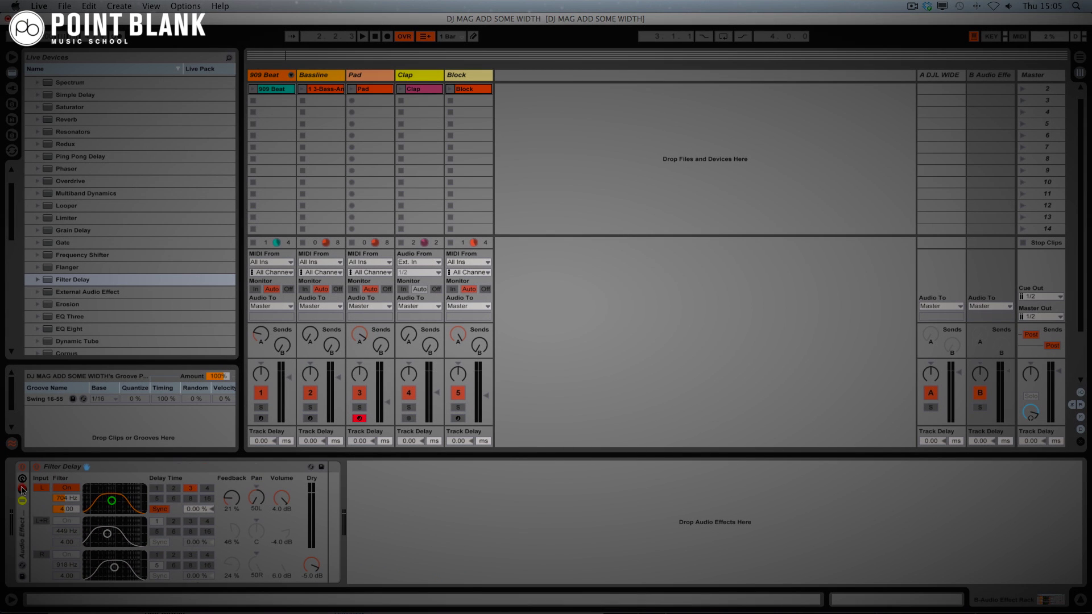
Show the rack's chain list and rename the chain Left Delay.
key(super+g)
key(super+r)
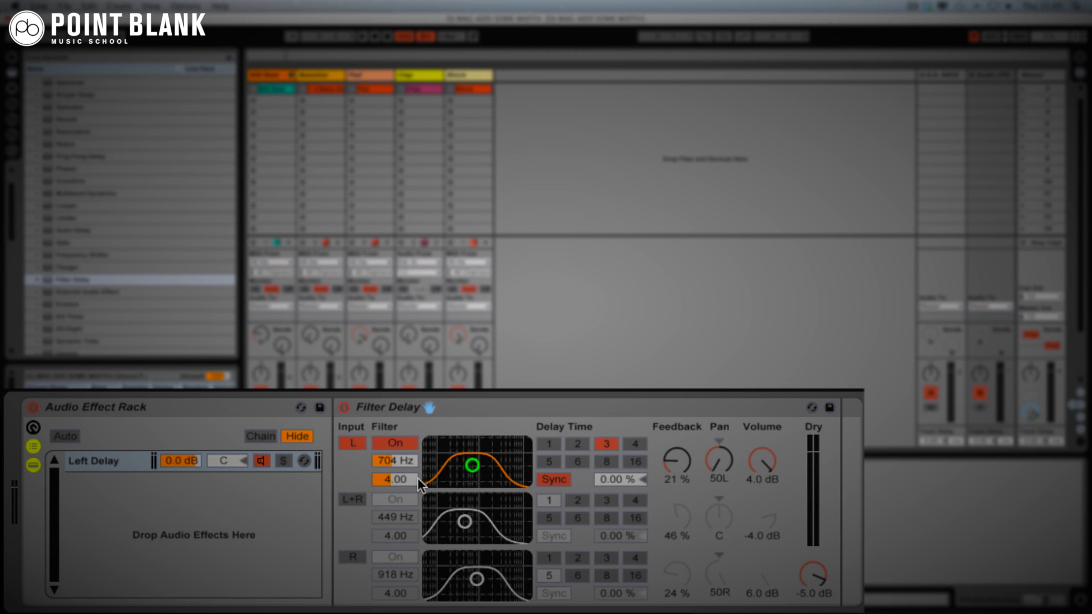
Turn off the left delay line's filter and switch its delay from Sync to Time at 7 ms.
click(400, 443)
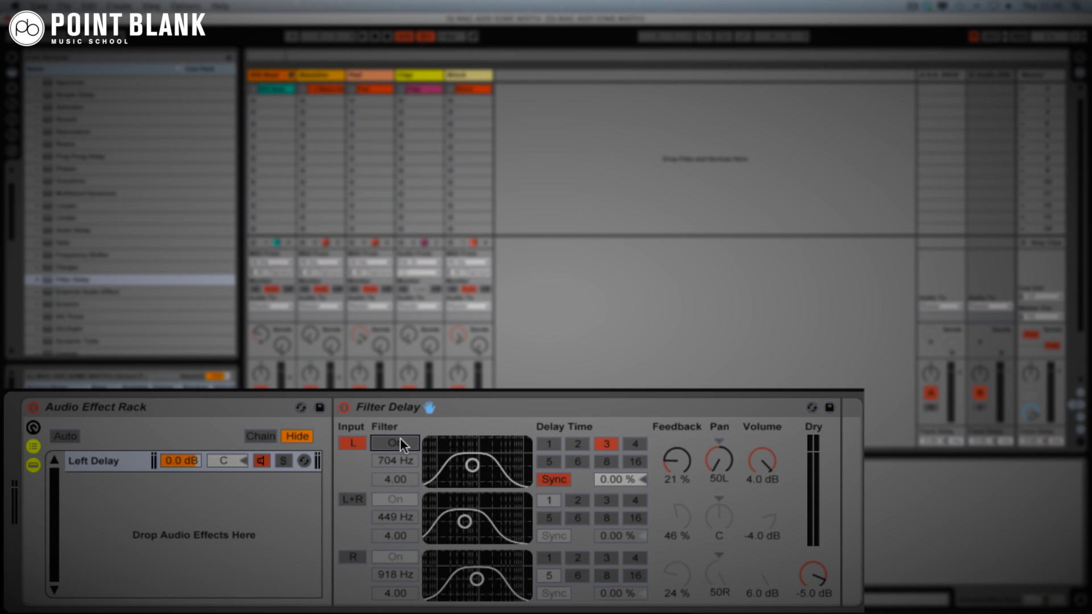
click(548, 478)
click(612, 479)
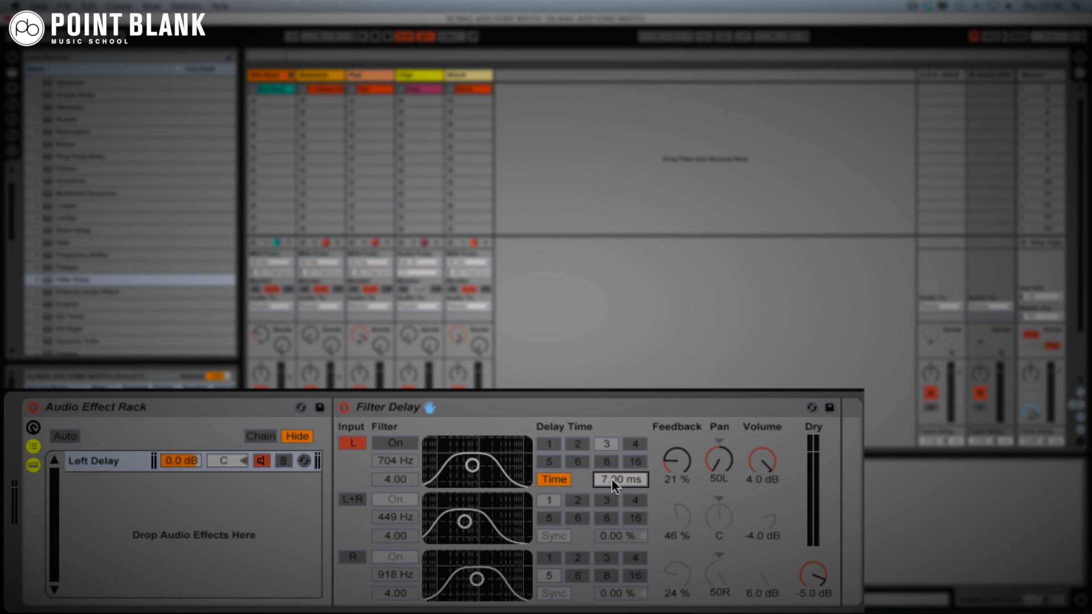
Set the left delay line's feedback to 0% and volume to 0 dB, with the Filter Delay's dry level at -inf dB.
drag(690, 461, 690, 490)
drag(810, 569, 810, 609)
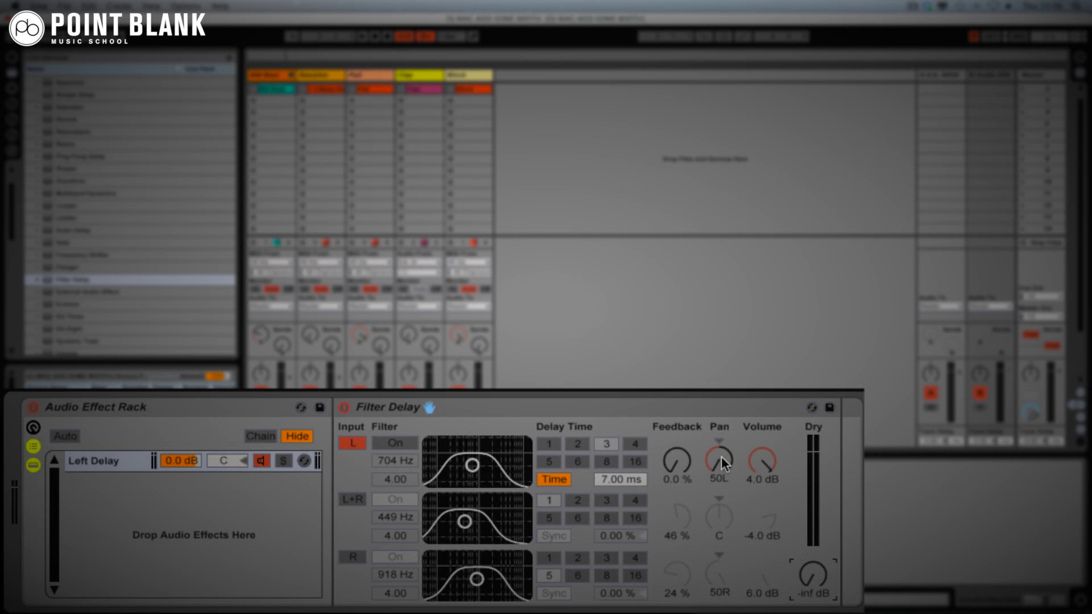
drag(747, 464, 747, 481)
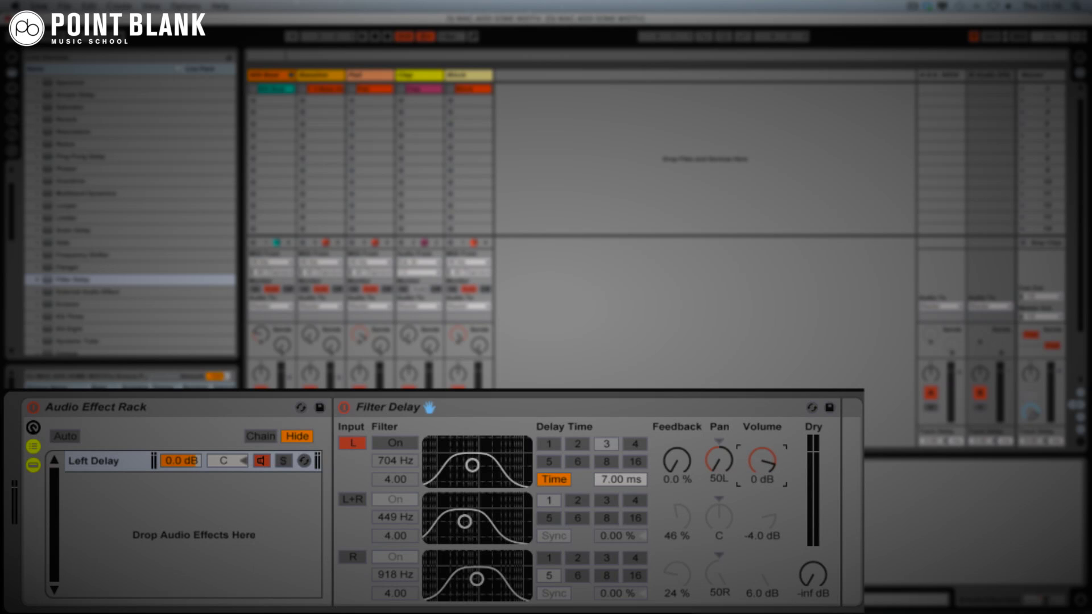
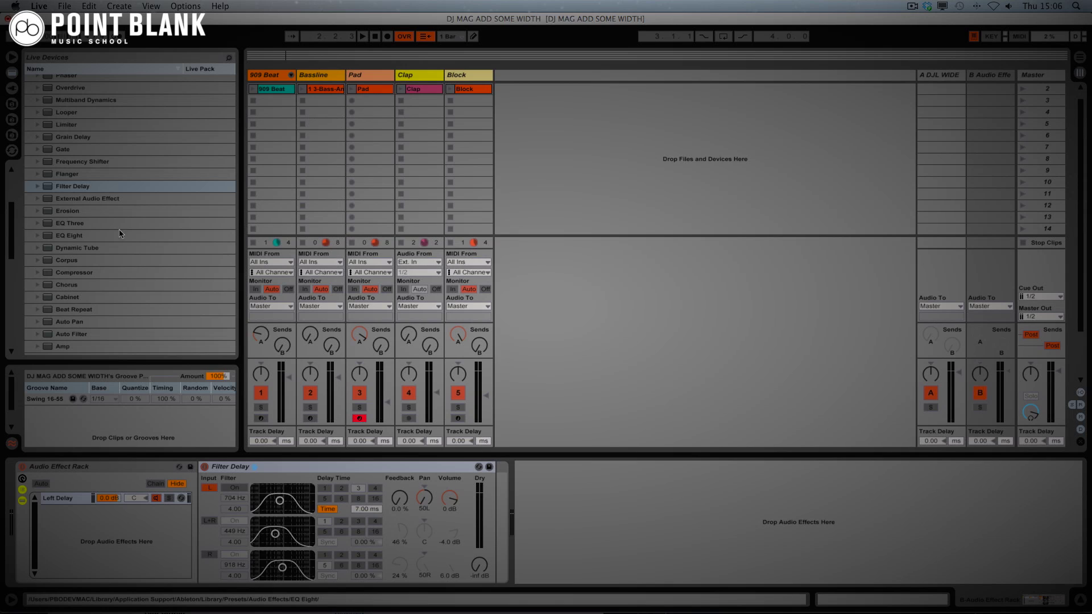
Try a Grain Delay after the Filter Delay in the Left Delay chain and delete it.
scroll(119, 224, up, 3)
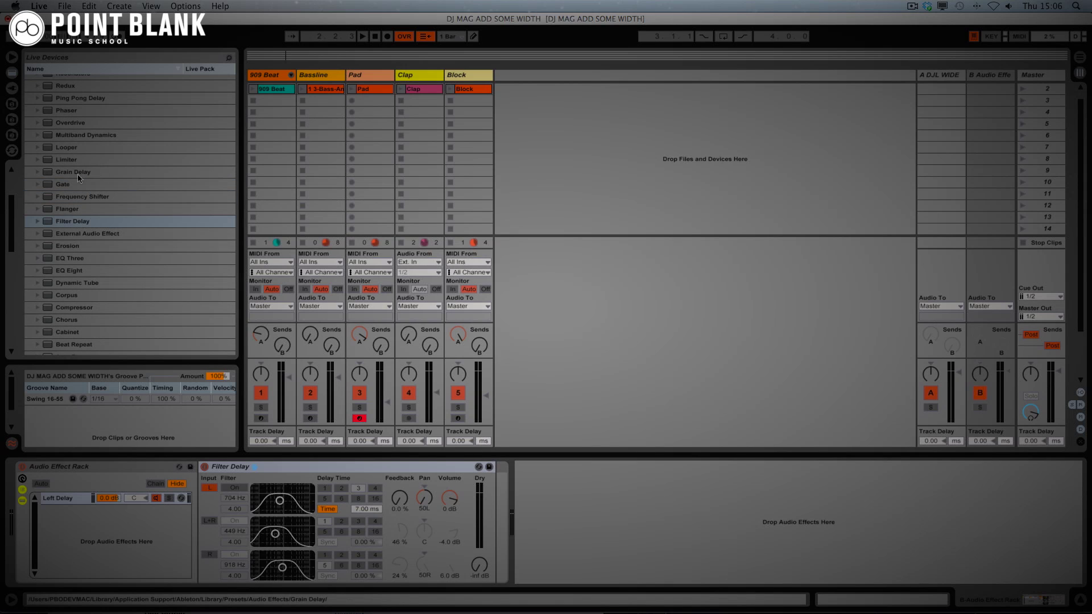
click(77, 174)
drag(78, 175, 493, 501)
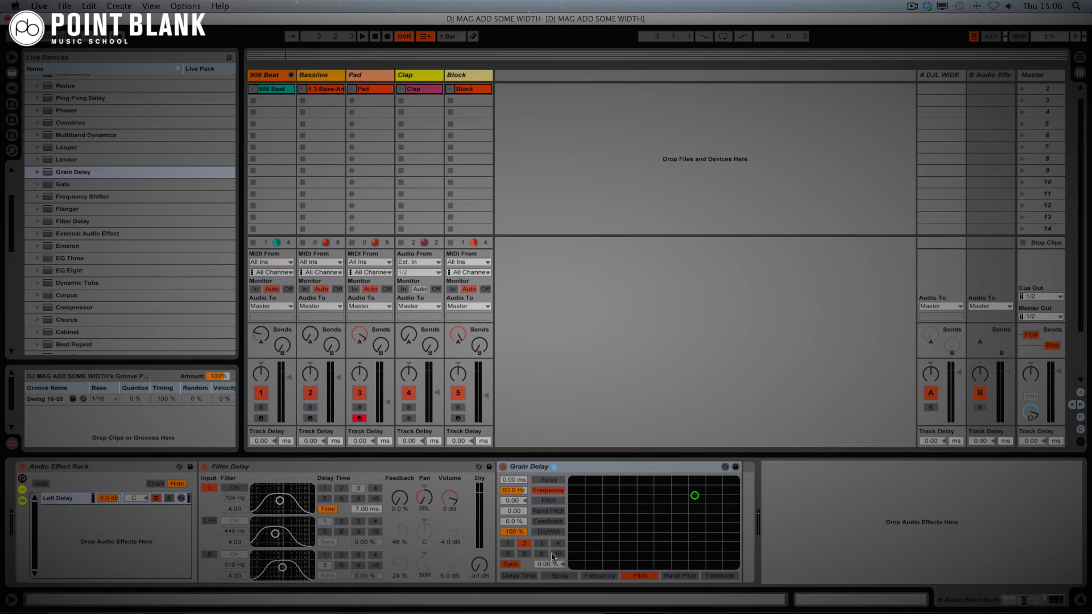
click(589, 471)
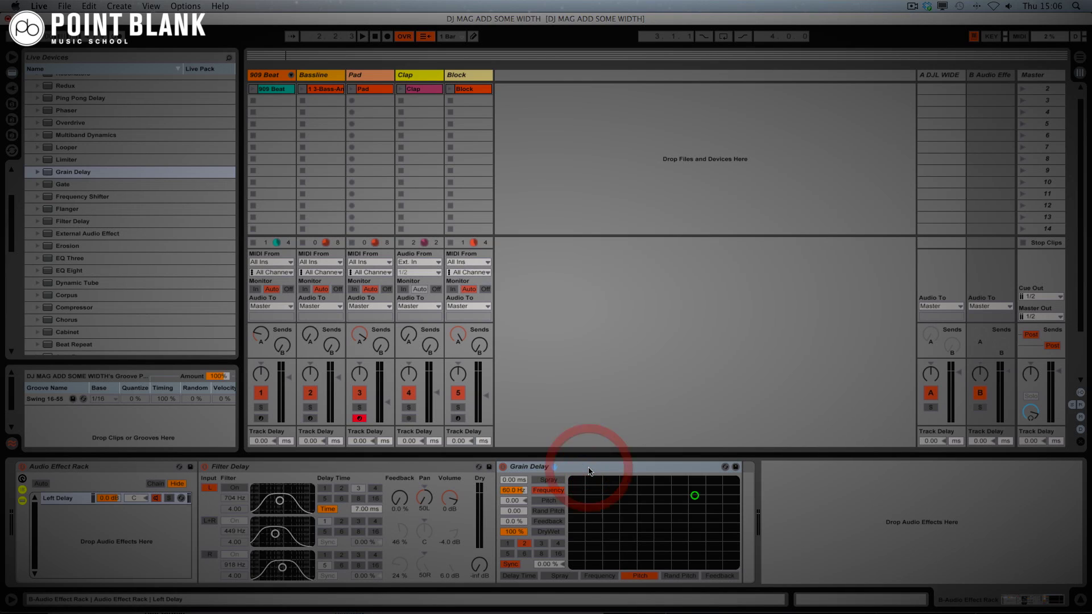
key(Delete)
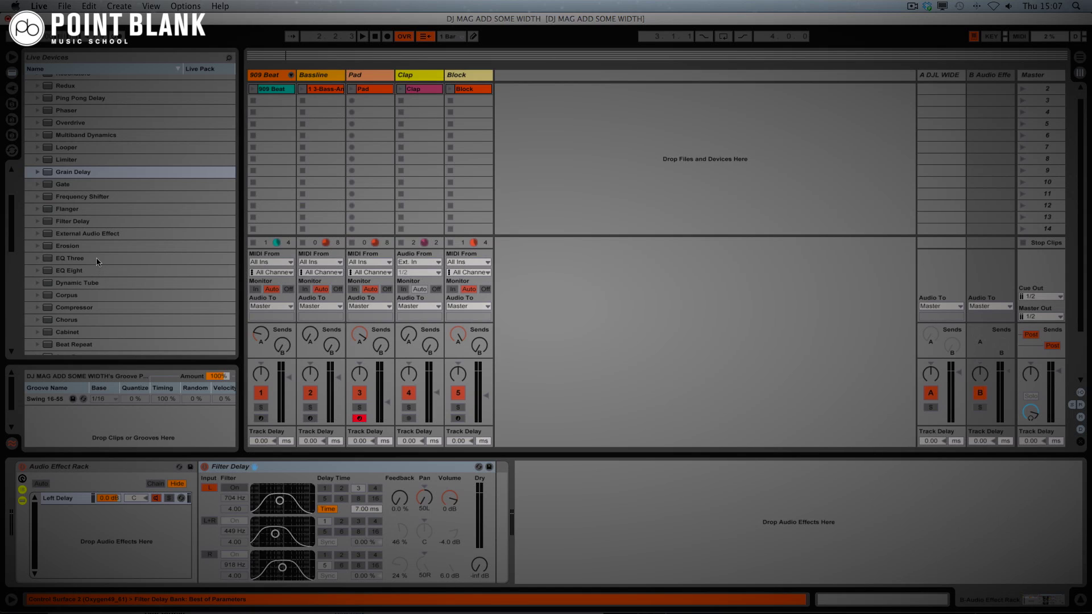
Add a Frequency Shifter after the Filter Delay in the Left Delay chain.
click(67, 197)
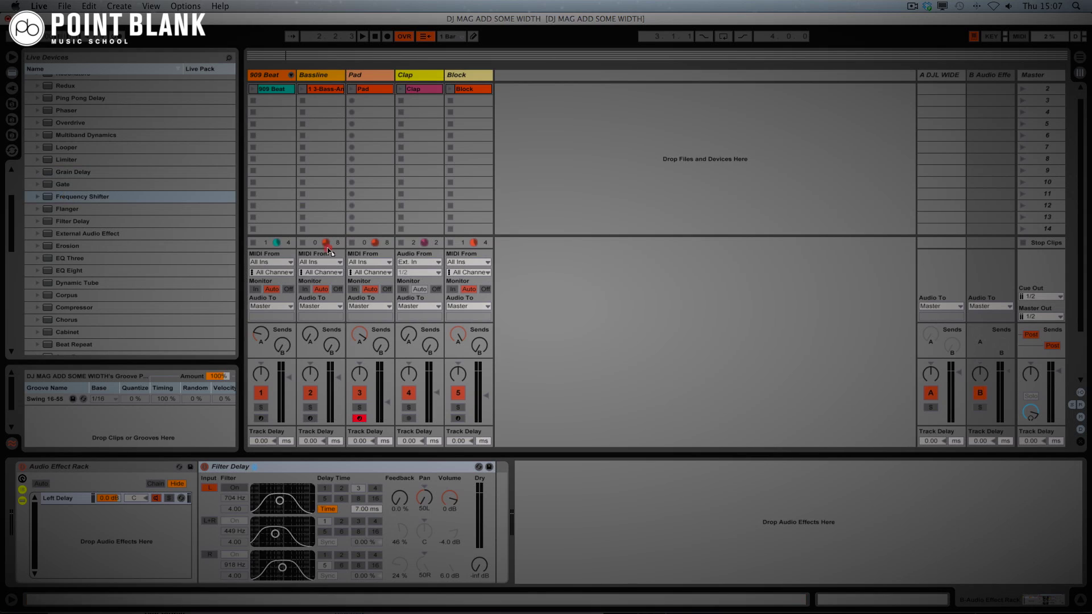
key(Return)
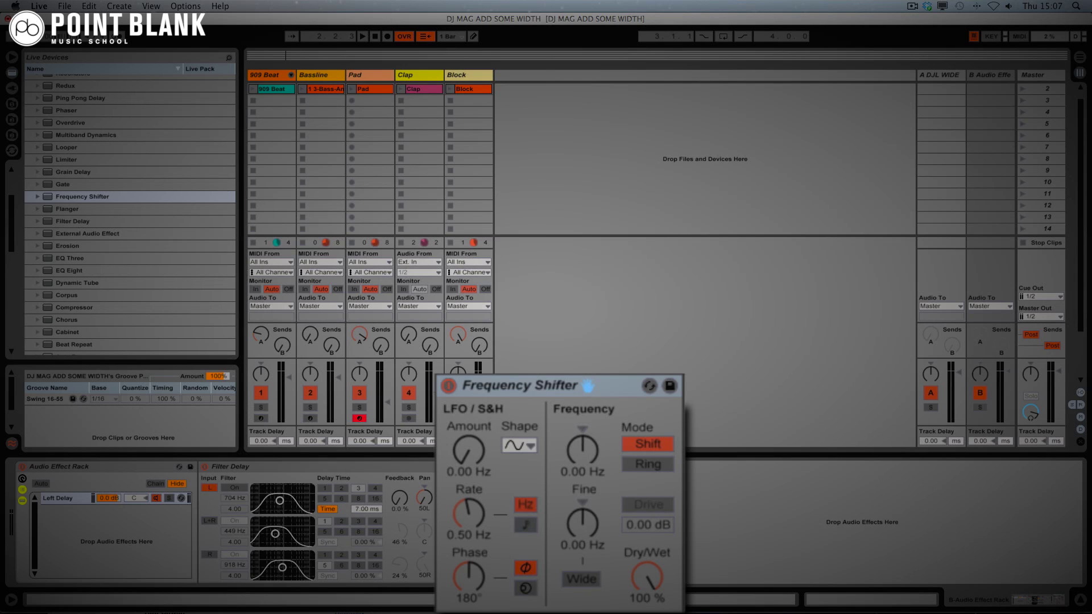
click(537, 386)
Rename the Filter Delay as LEFT DELAY and the Frequency Shifter as LEFT FREQ SHIFT.
click(240, 469)
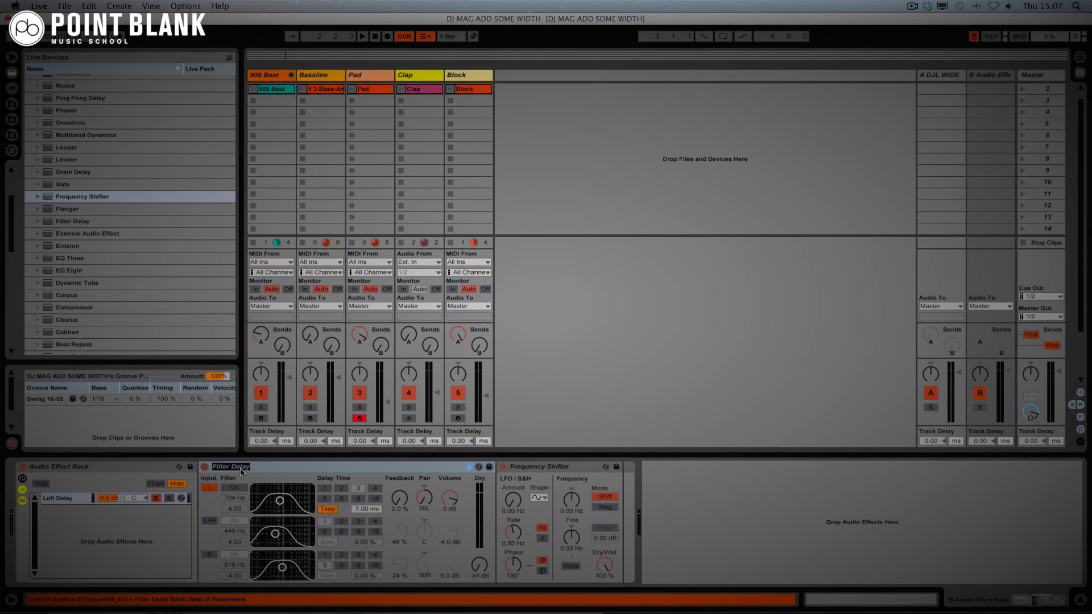
text(LEFT DELAY)
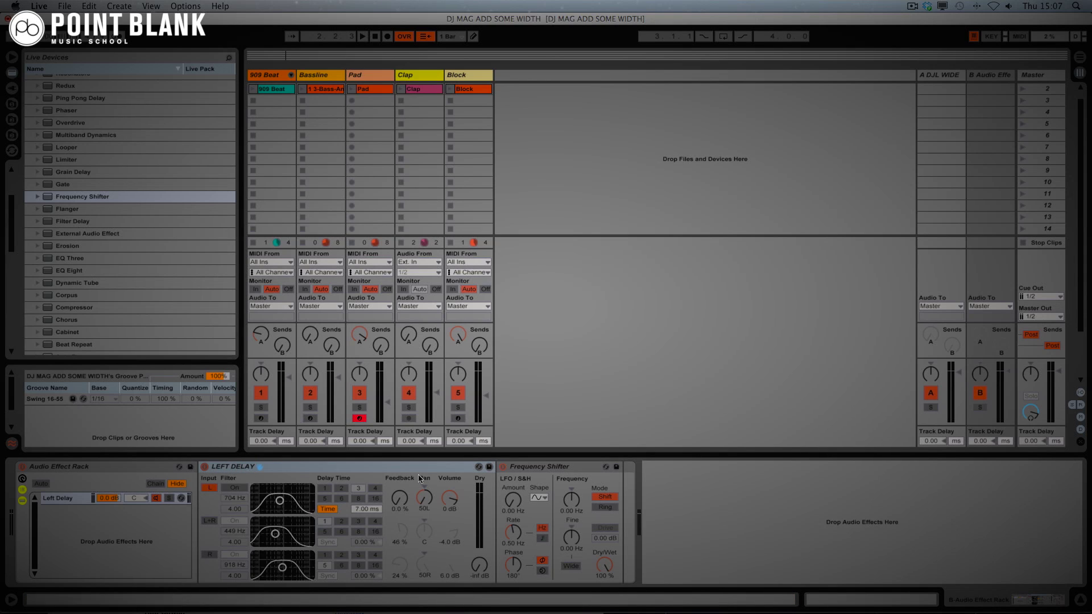
click(530, 465)
key(super+r)
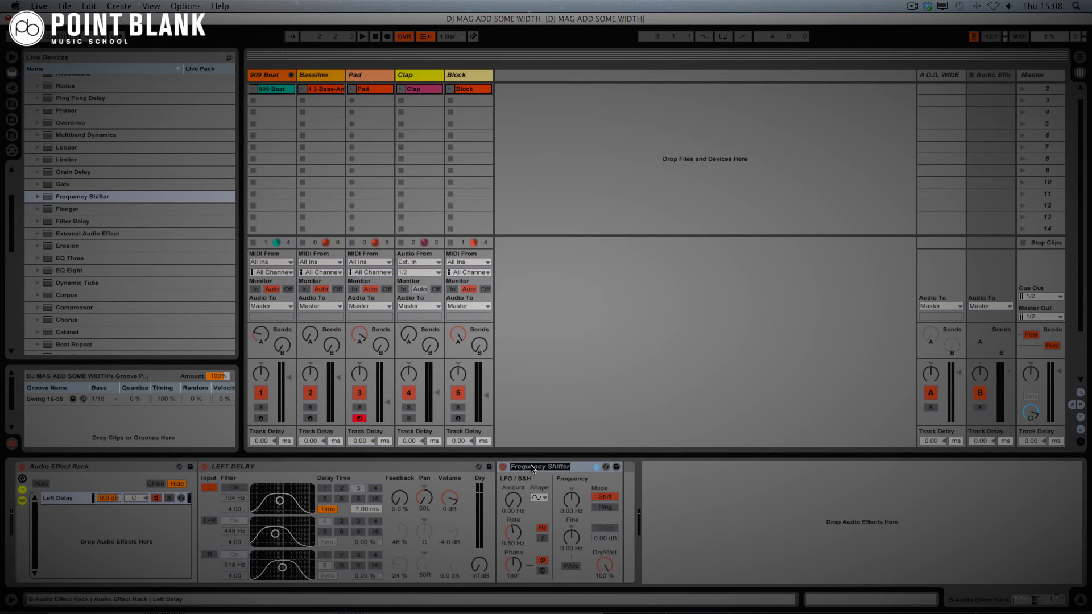
text(LEFT FREQ SHIFT)
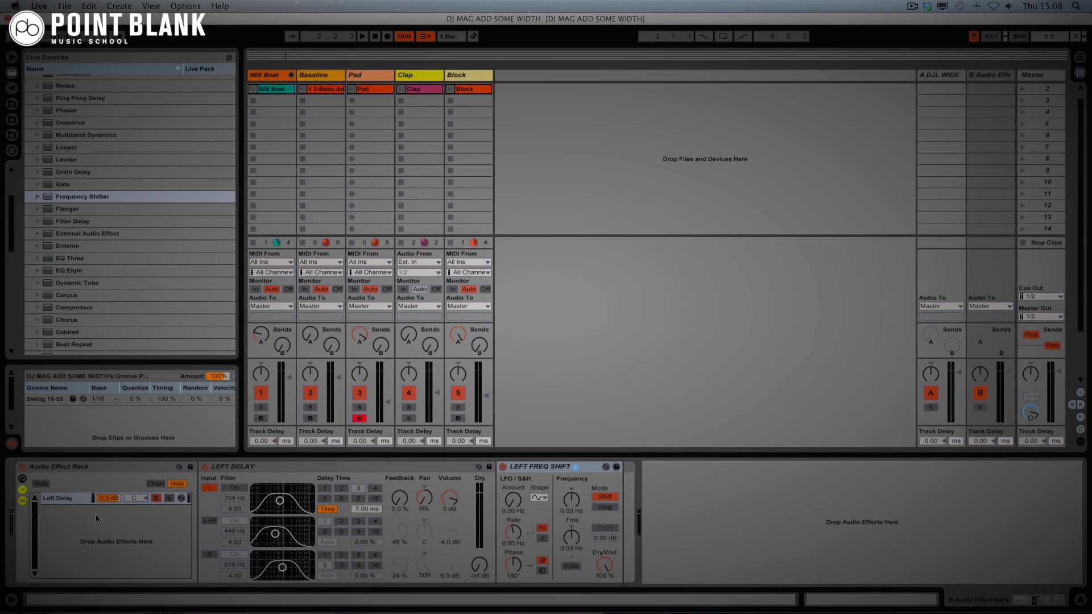
Duplicate the Left Delay chain in the rack and rename the copy Right Delay.
click(66, 500)
key(super+d)
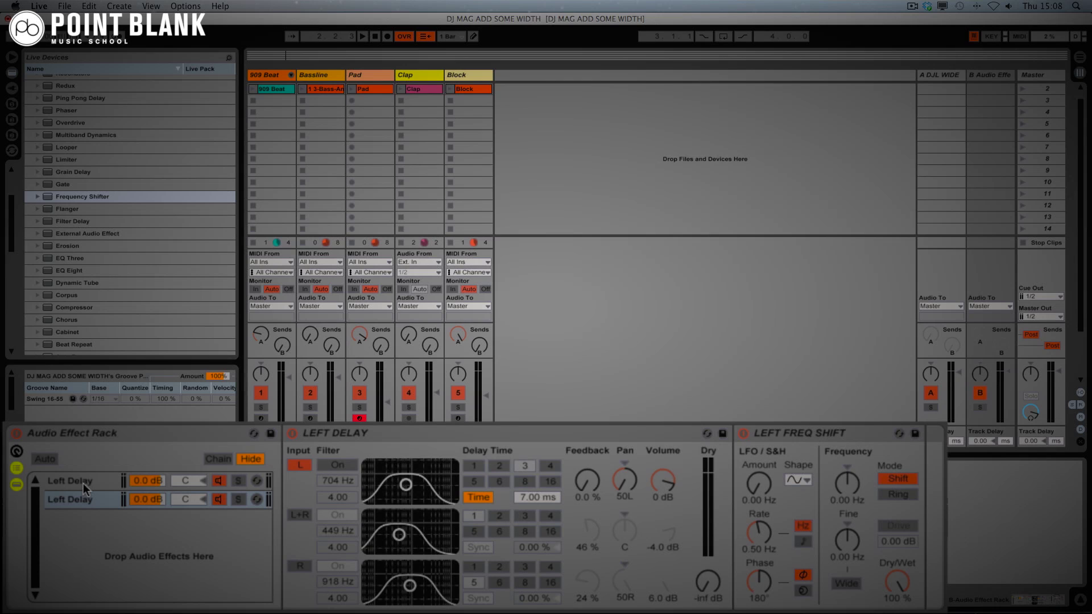
click(78, 501)
key(super+r)
In the Right Delay chain, disable the left delay line, enable the right one and turn off its filter.
click(301, 462)
click(300, 567)
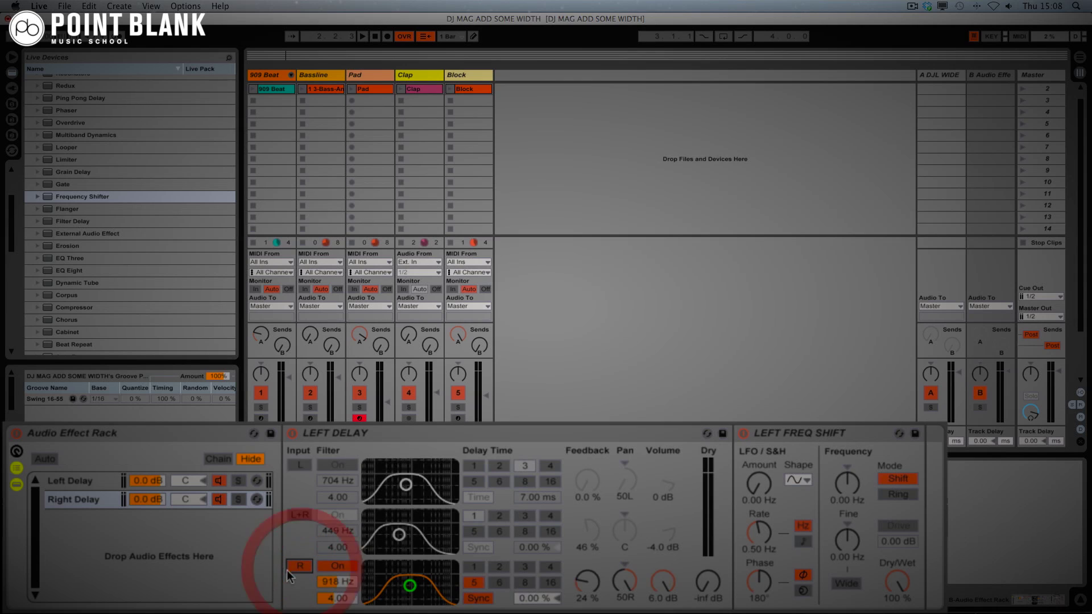
click(339, 567)
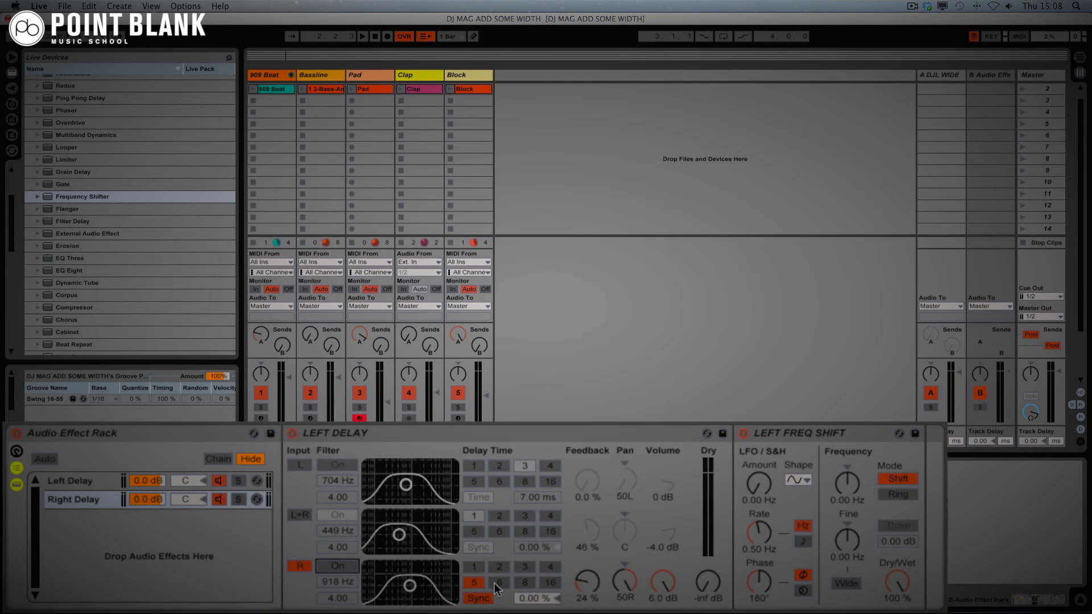
Switch the right delay line from Sync to Time and set its delay to 14 ms.
click(480, 598)
click(528, 600)
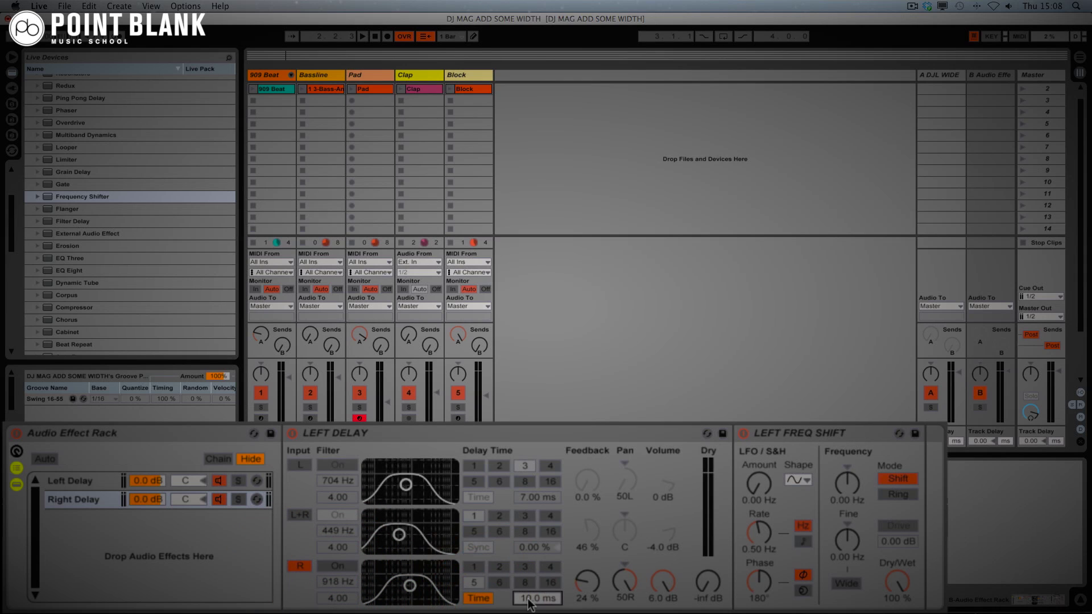
text(14)
key(Return)
Set the right delay line's feedback to 0% and its volume to 0 dB.
click(586, 581)
key(Delete)
drag(658, 583, 659, 604)
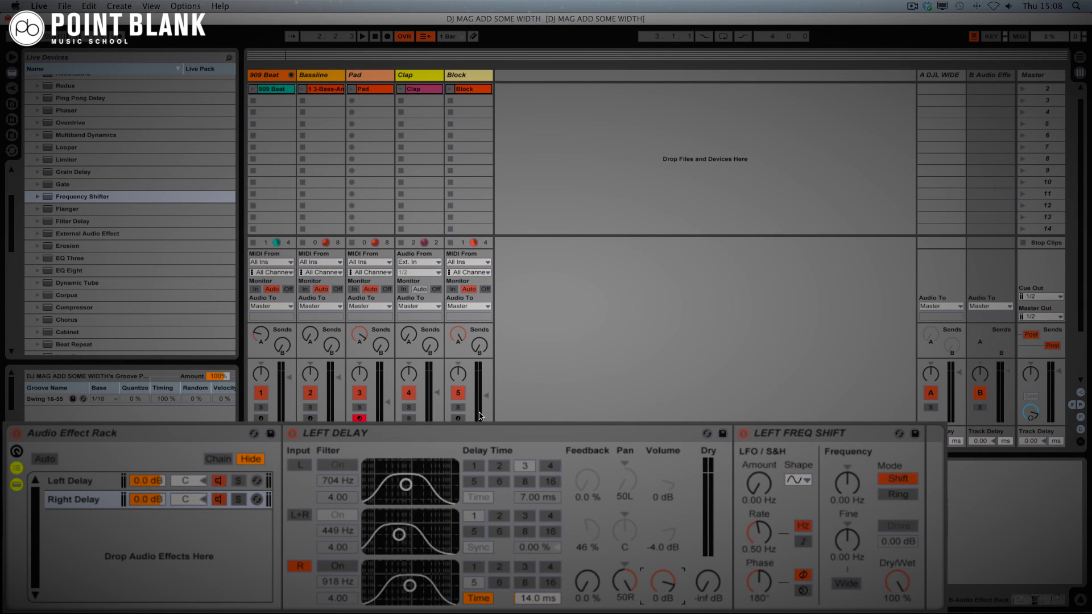
Solo the Block track with send A at minimum and play it with send B raised to 0.0 dB.
click(458, 407)
click(460, 336)
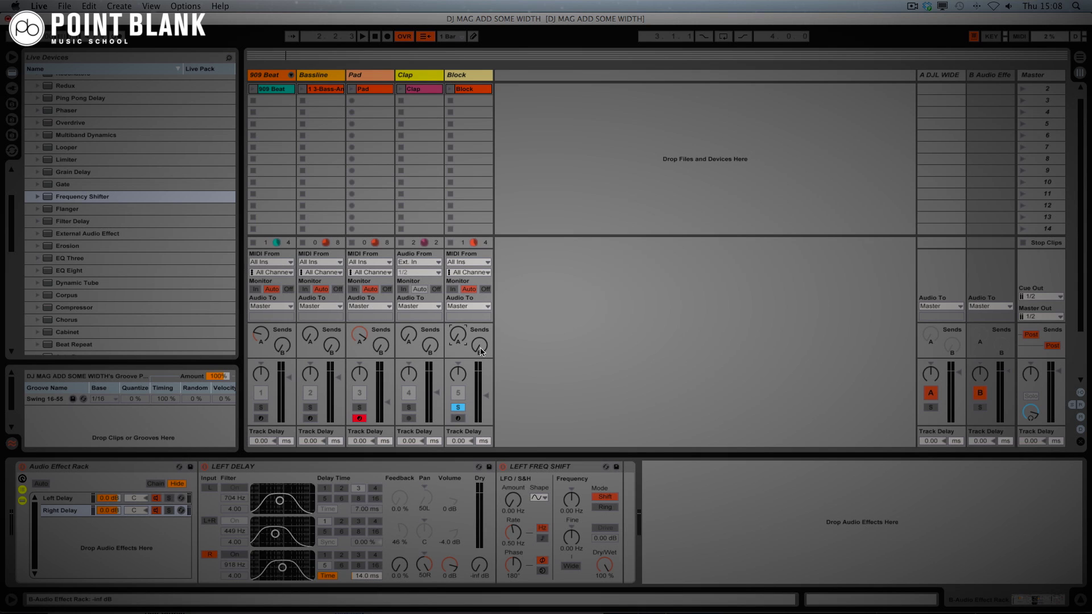
key(space)
mouse_move(480, 351)
mouse_down()
mouse_move(481, 335)
mouse_move(479, 348)
mouse_up()
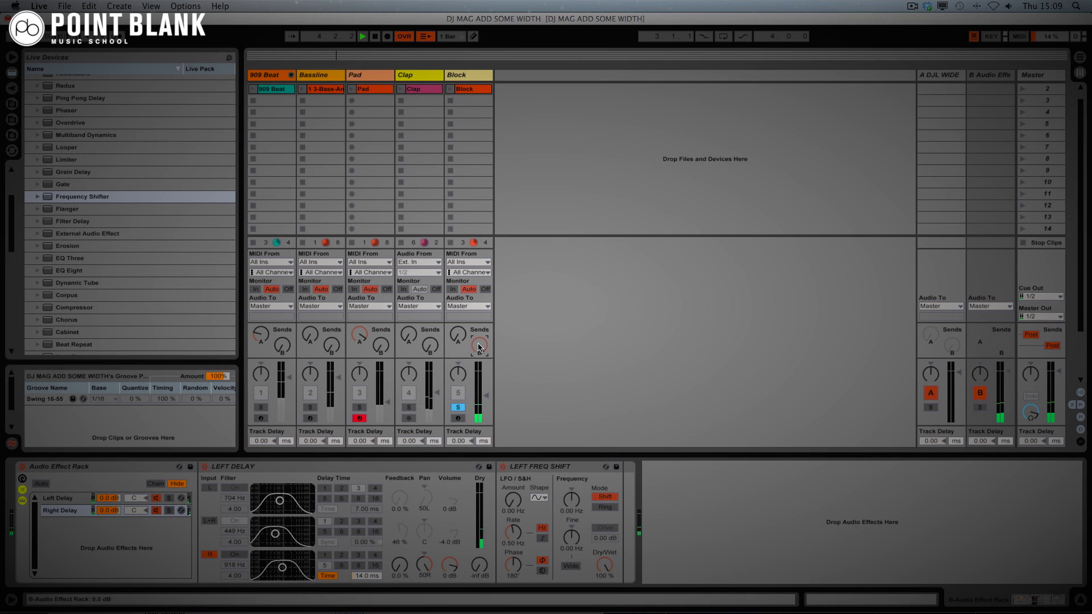
Raise the system volume and compare the Block sound with send B off and fully up.
key(XF86AudioRaiseVolume)
key(XF86AudioRaiseVolume)
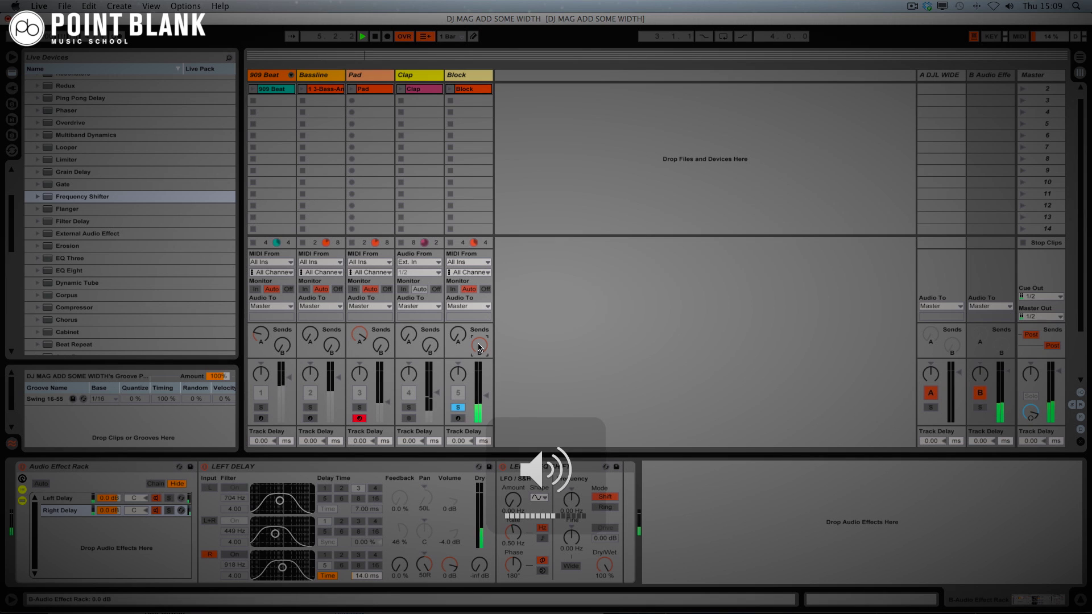
drag(479, 347, 479, 351)
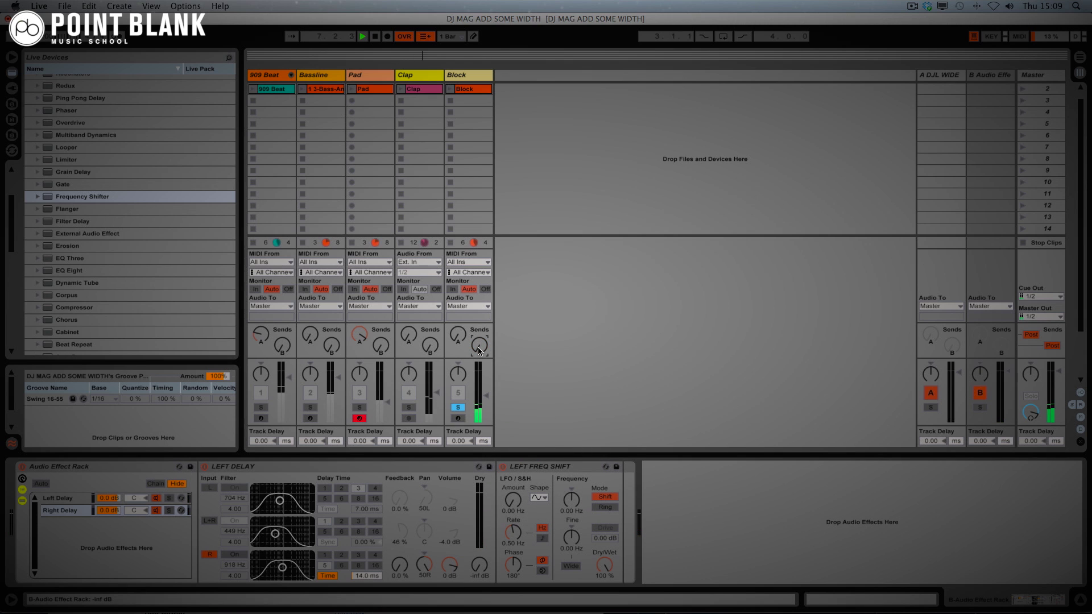
drag(478, 351, 478, 351)
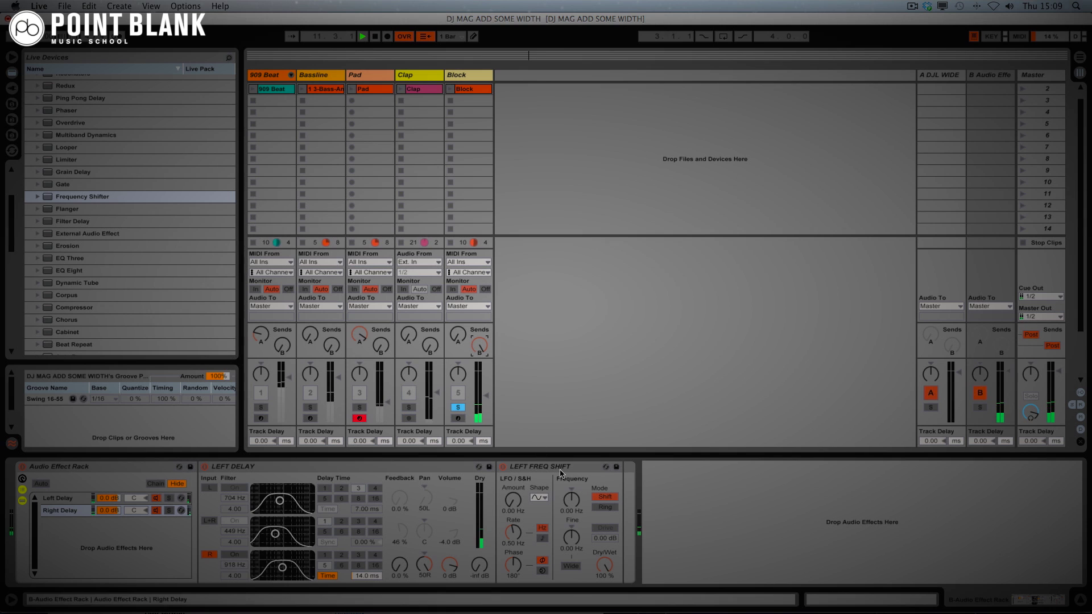
Lower the frequency shifter's Fine shift in the Right Delay chain and set the Left Delay chain's Fine shift to -108 Hz.
drag(571, 539, 571, 571)
click(70, 498)
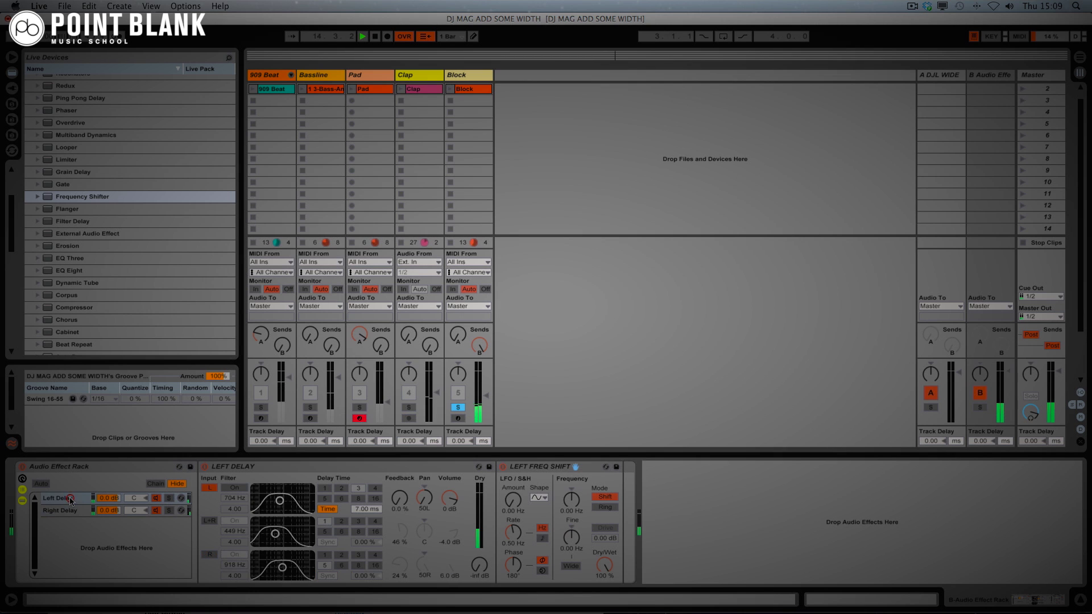
mouse_move(573, 539)
mouse_down()
mouse_move(573, 555)
mouse_move(572, 540)
mouse_up()
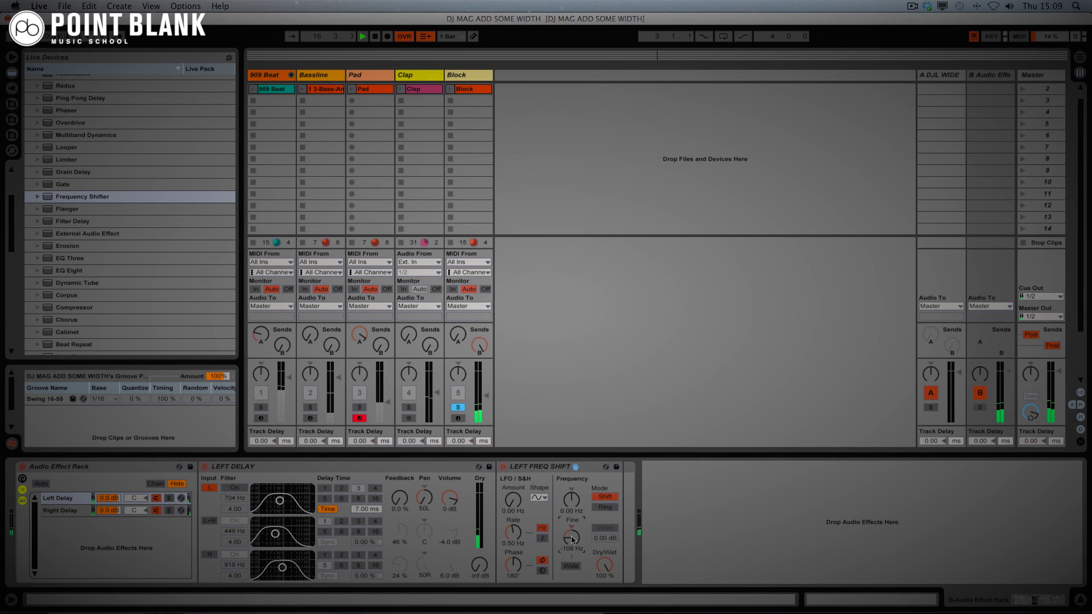
Solo return B while setting the Right Delay chain's Fine shift to -176 Hz, then put the solo back on the Block track.
click(980, 408)
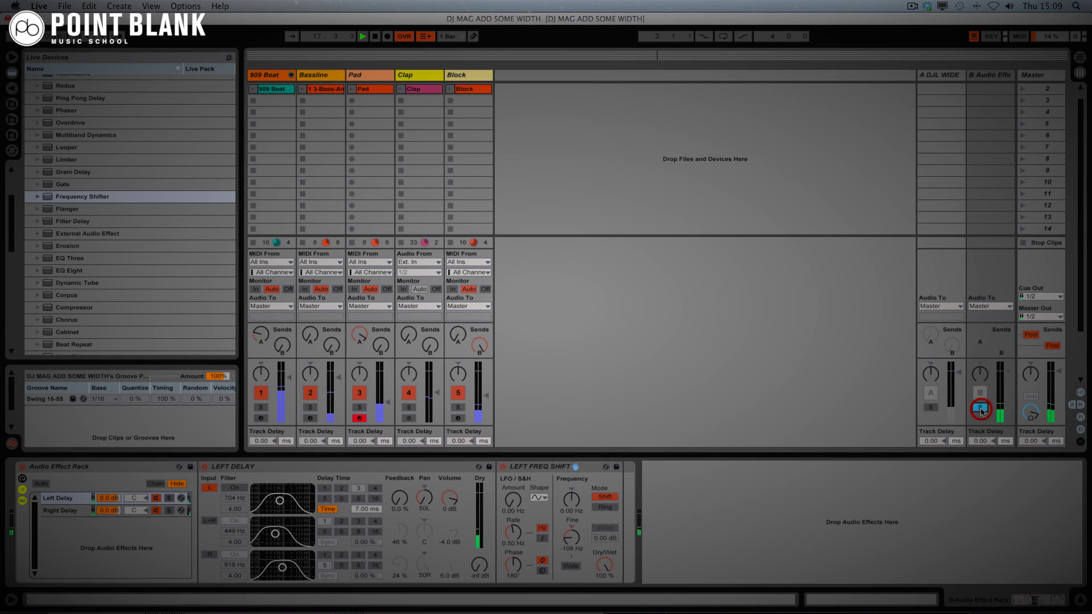
mouse_move(572, 538)
mouse_down()
mouse_move(571, 551)
mouse_move(571, 532)
mouse_move(572, 541)
mouse_up()
click(60, 510)
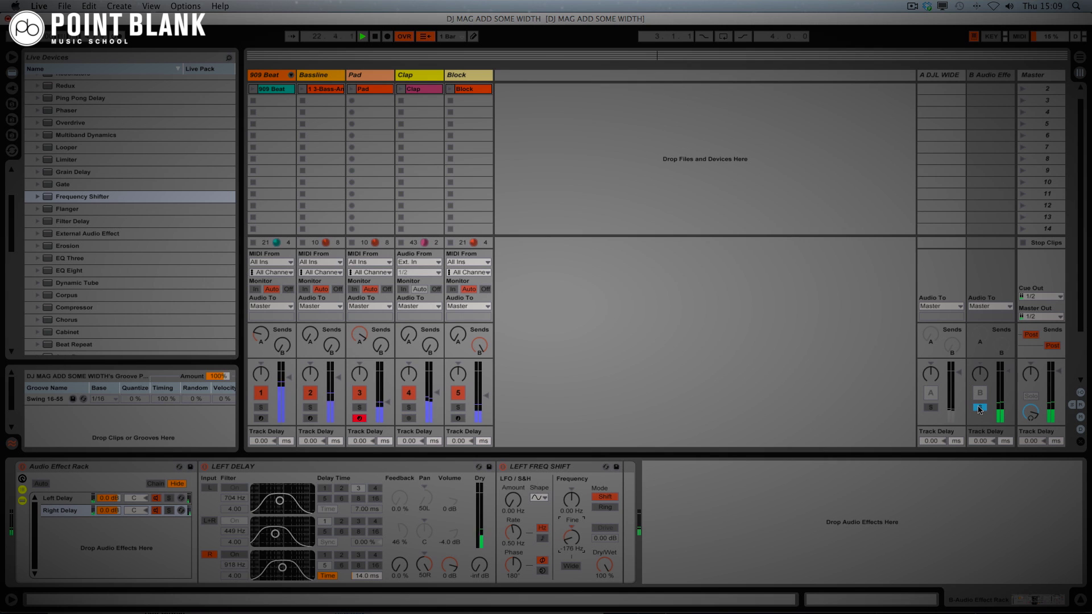
click(457, 408)
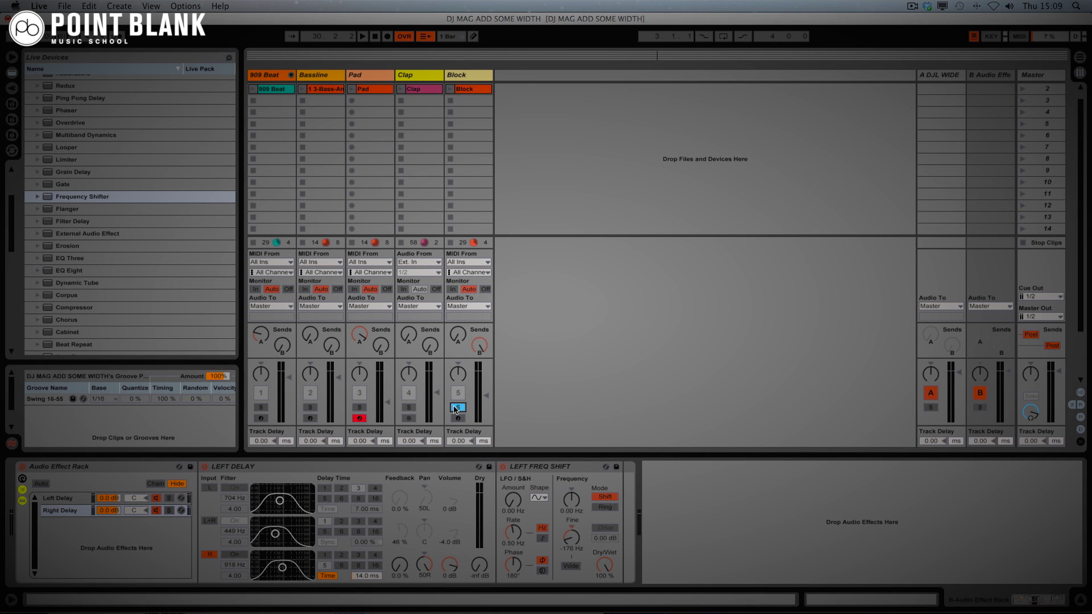
Examine the finished DJL WIDENER rack on return A, including both delay chains and the effects that follow them.
click(935, 72)
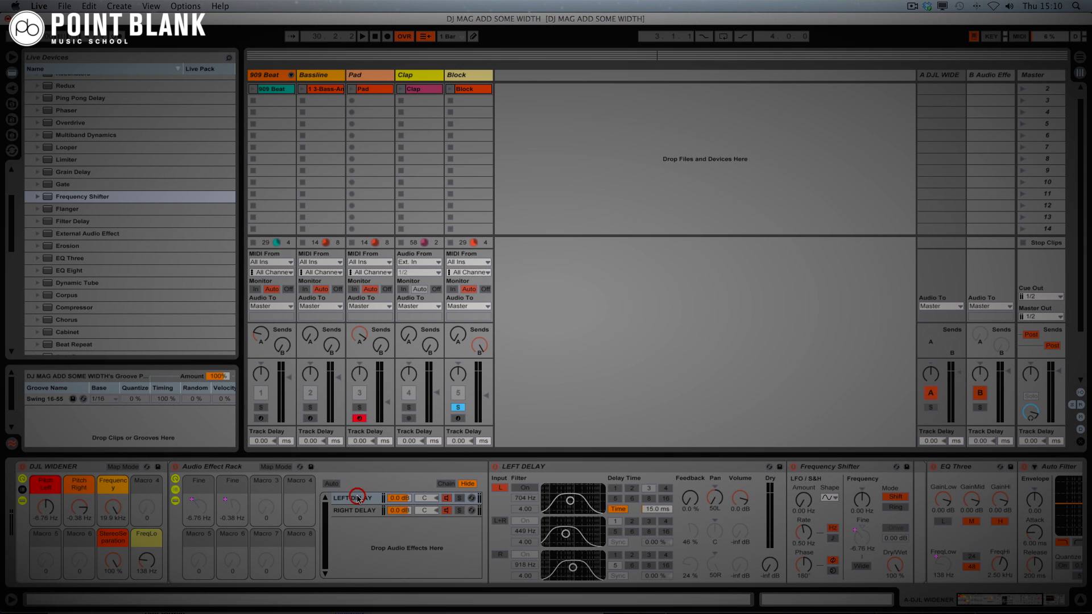
scroll(573, 525, right, 5)
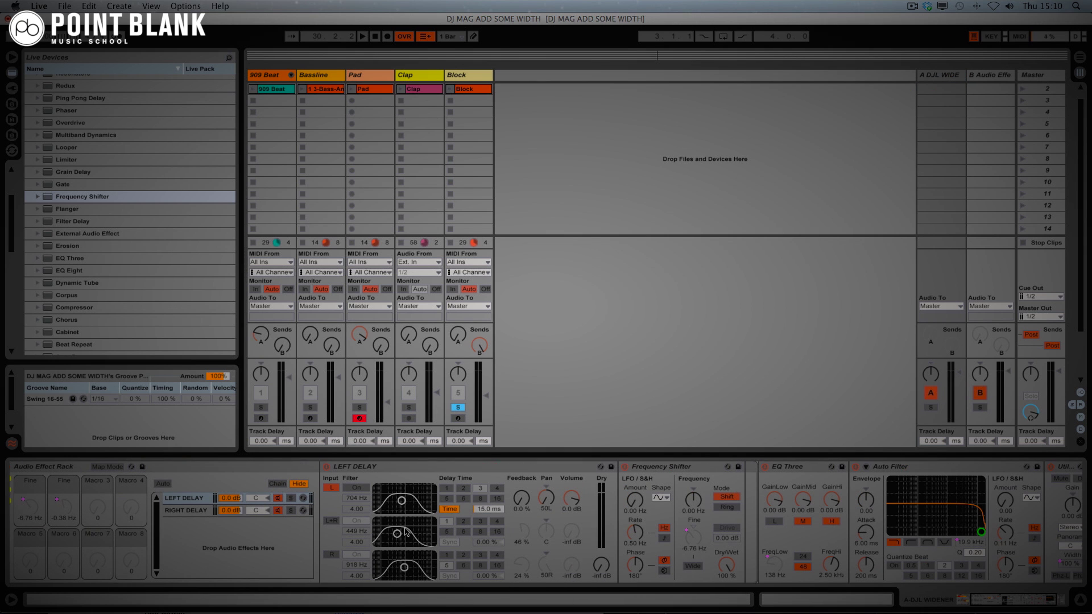
click(203, 511)
click(199, 499)
scroll(546, 529, right, 3)
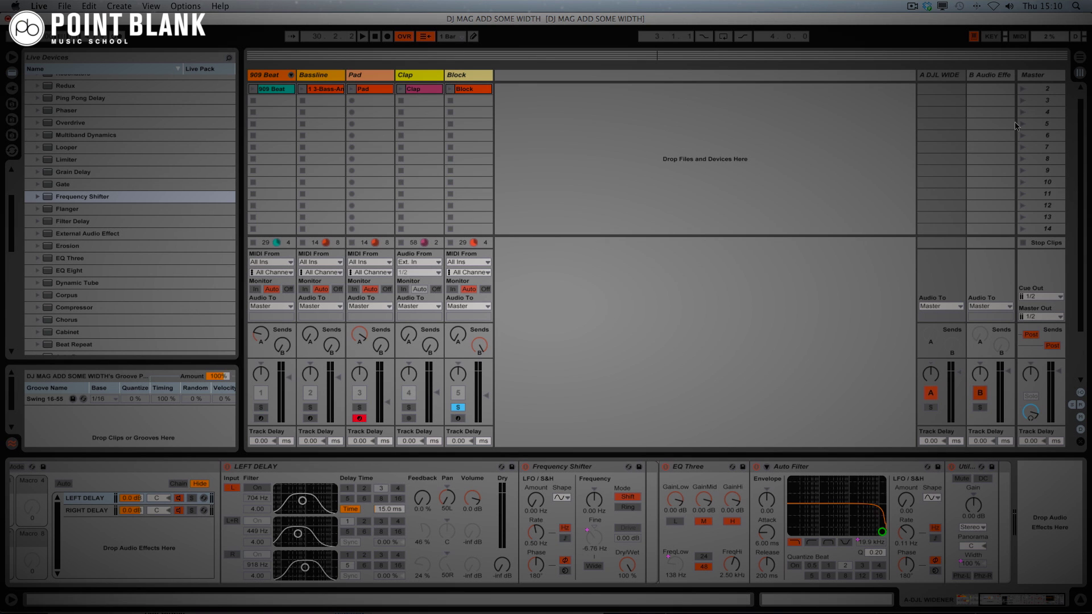
Add an EQ Three followed by an Auto Filter after the Audio Effect Rack on return B.
click(992, 75)
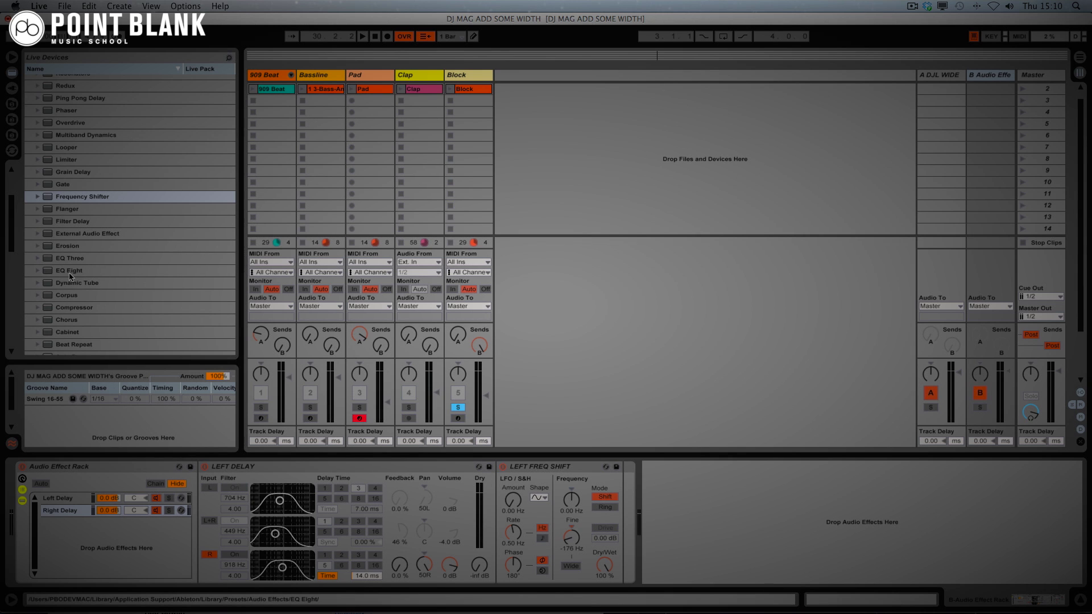
drag(63, 259, 691, 523)
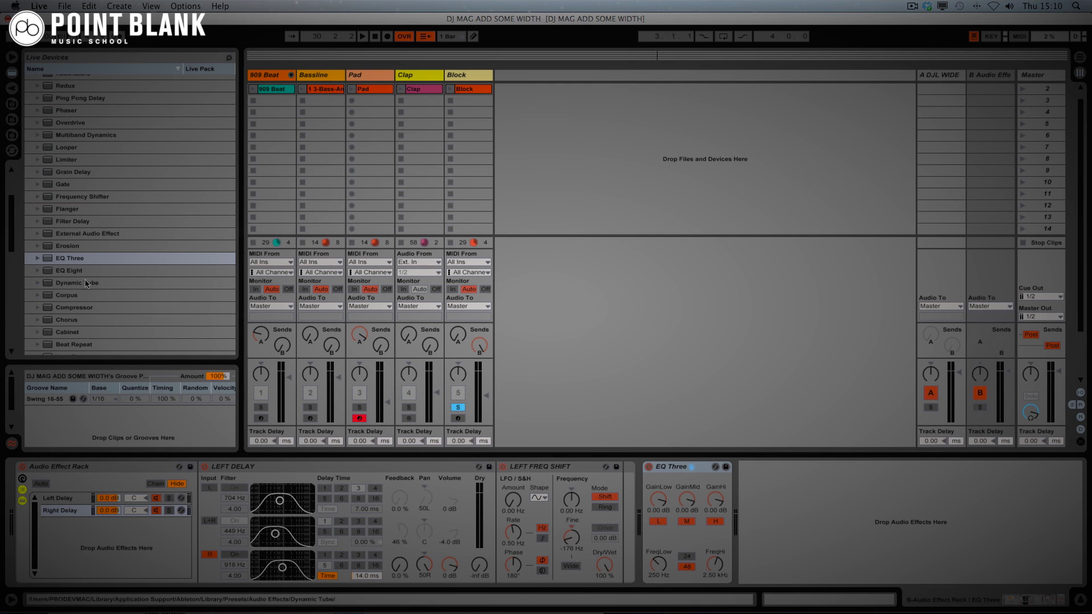
scroll(103, 229, down, 5)
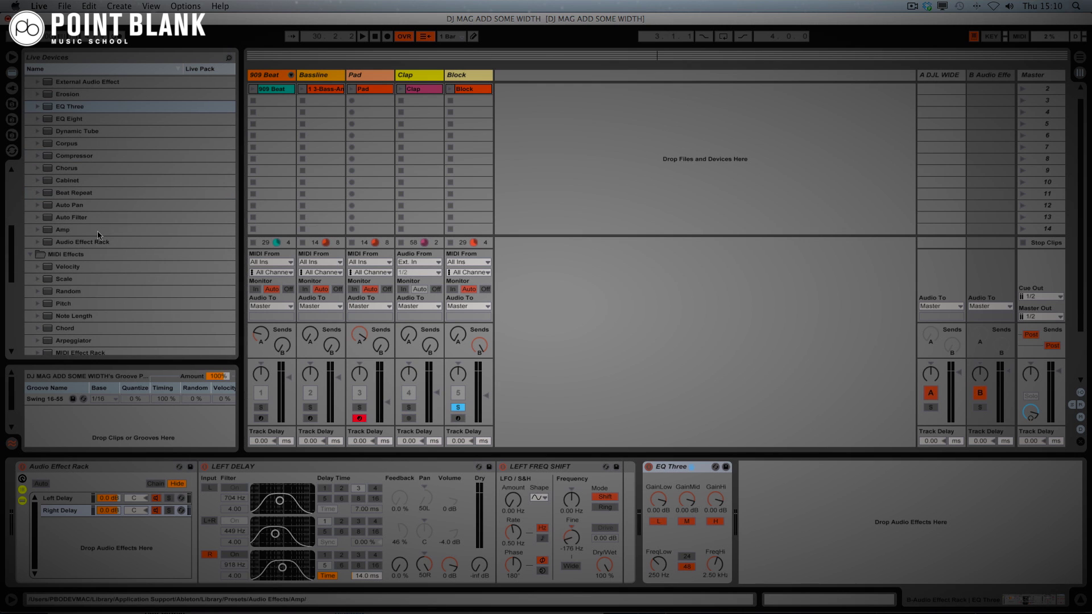
drag(67, 218, 792, 519)
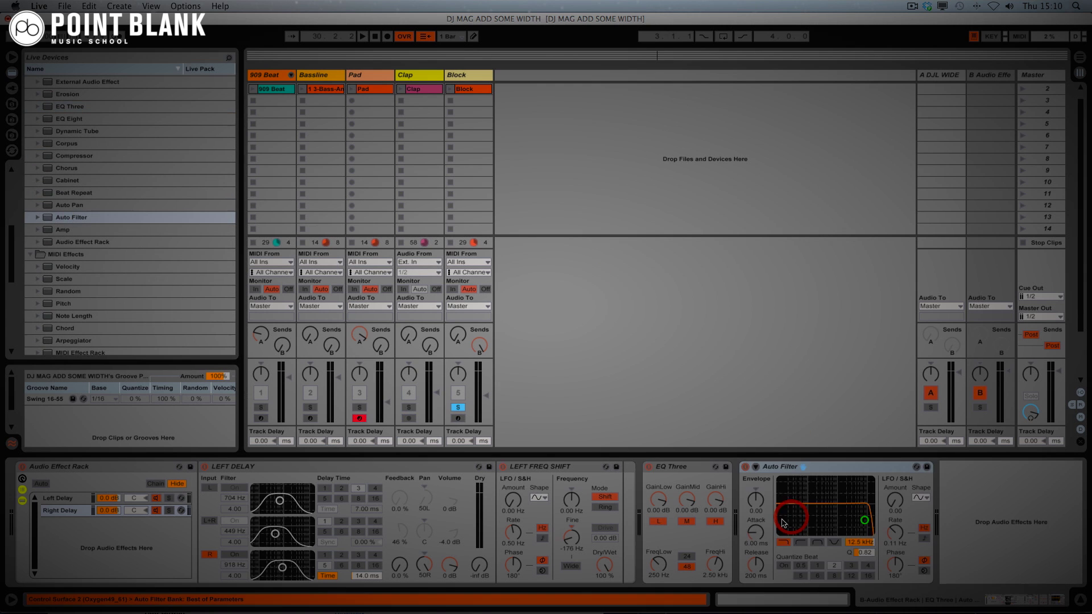
Add a Utility after the Auto Filter on return B.
scroll(124, 165, up, 8)
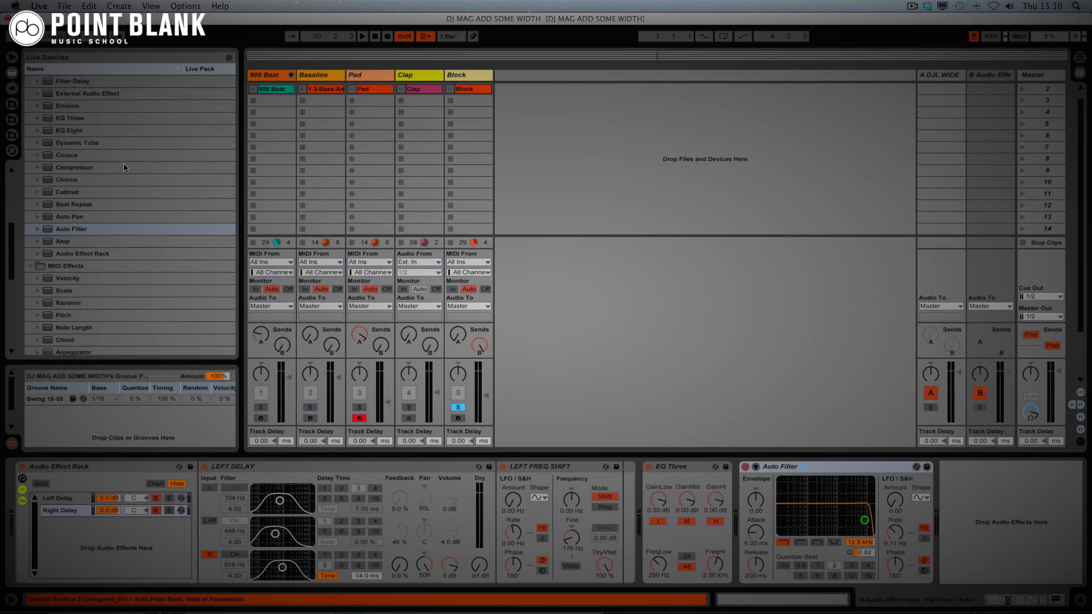
scroll(124, 164, up, 1)
drag(74, 116, 999, 502)
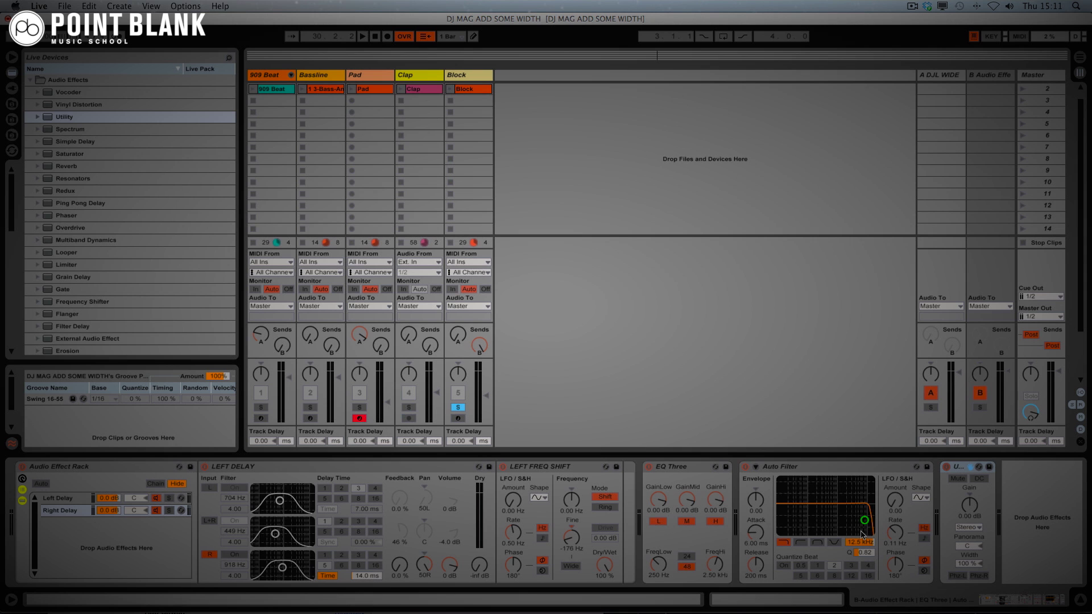
Set the Auto Filter's Q to 0.20 and its cutoff frequency to 19.9 kHz.
drag(861, 534, 861, 592)
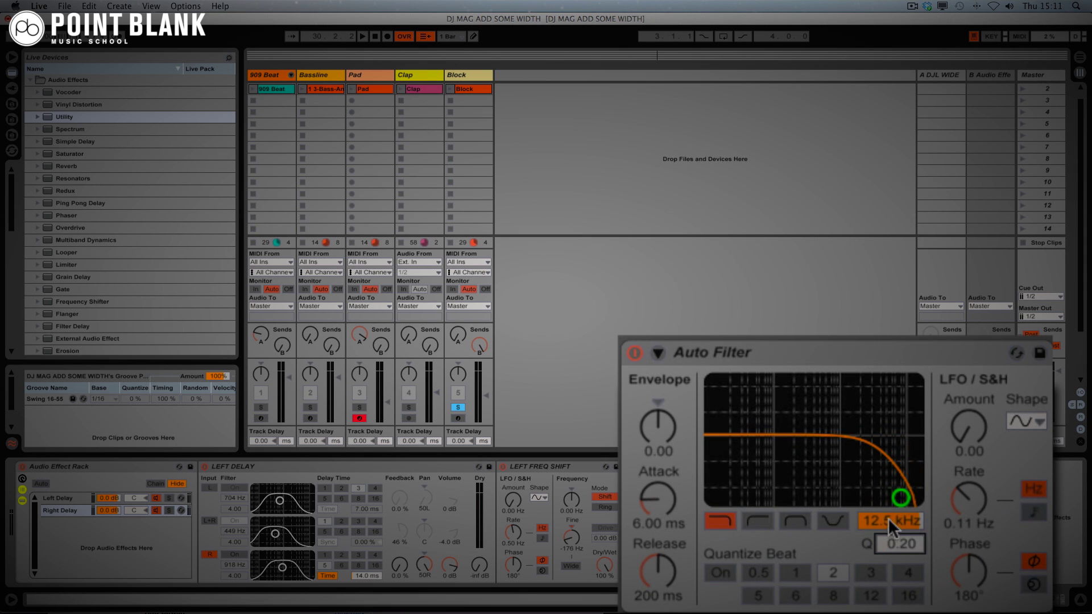
drag(888, 521, 888, 494)
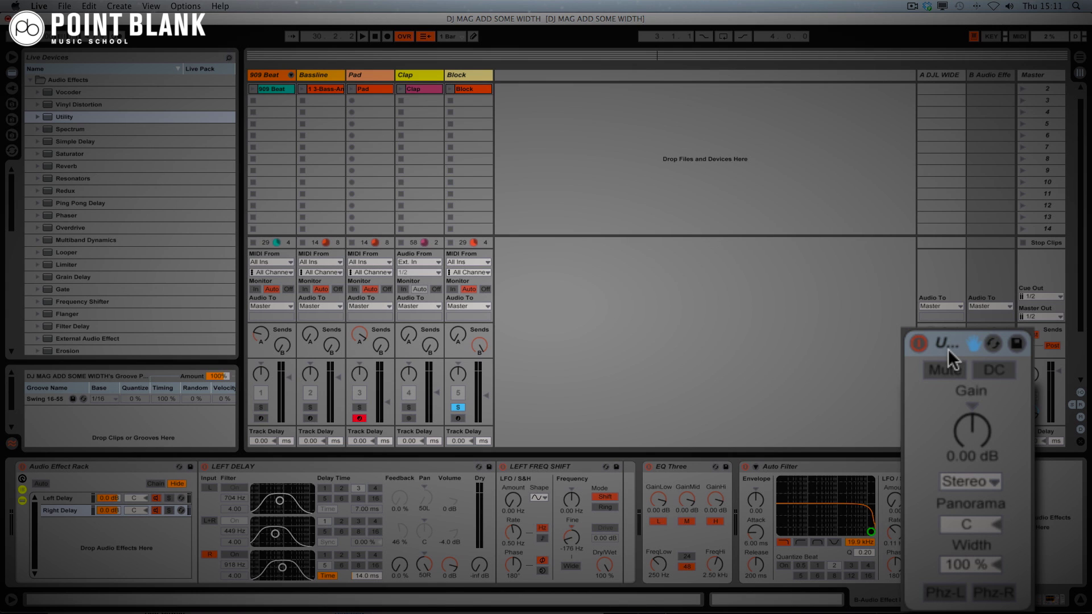
mouse_move(956, 561)
mouse_down()
mouse_move(956, 603)
mouse_move(955, 555)
mouse_up()
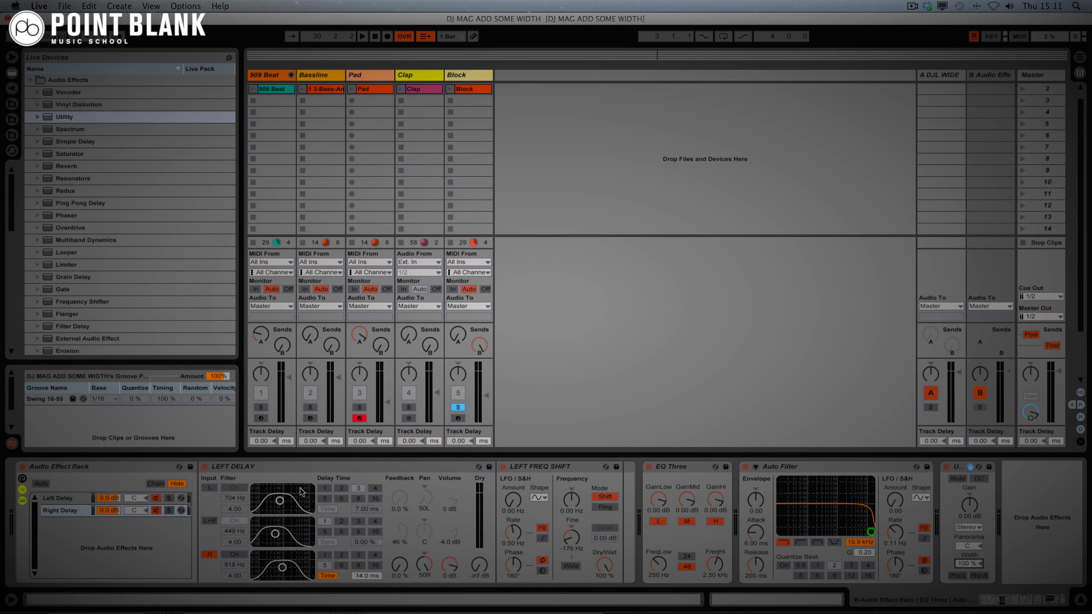
Group the Audio Effect Rack, EQ Three, Auto Filter and Utility on return B into one outer Audio Effect Rack.
click(145, 482)
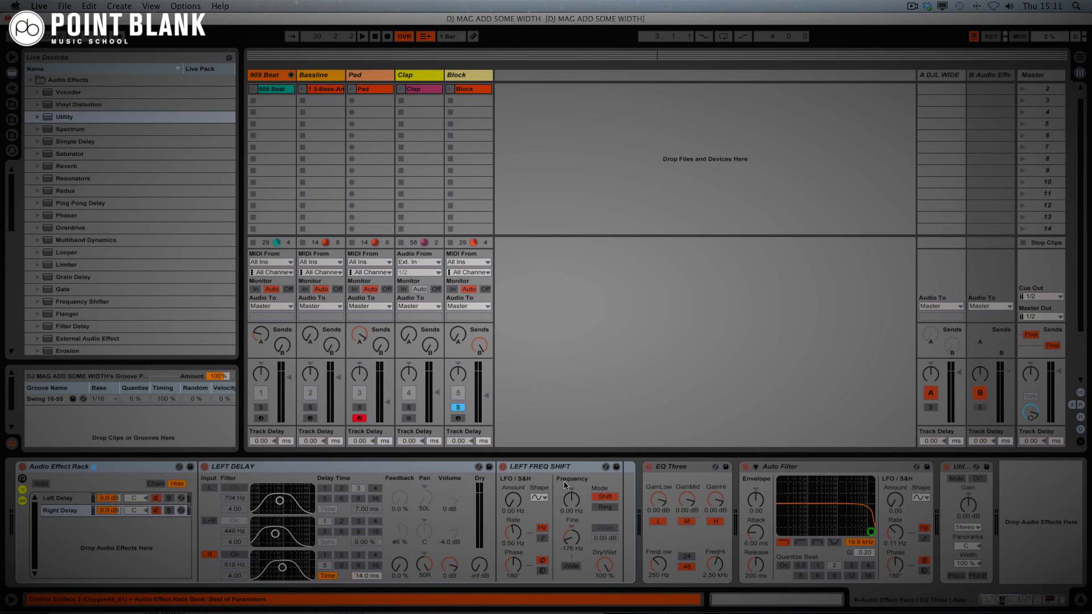
click(683, 465)
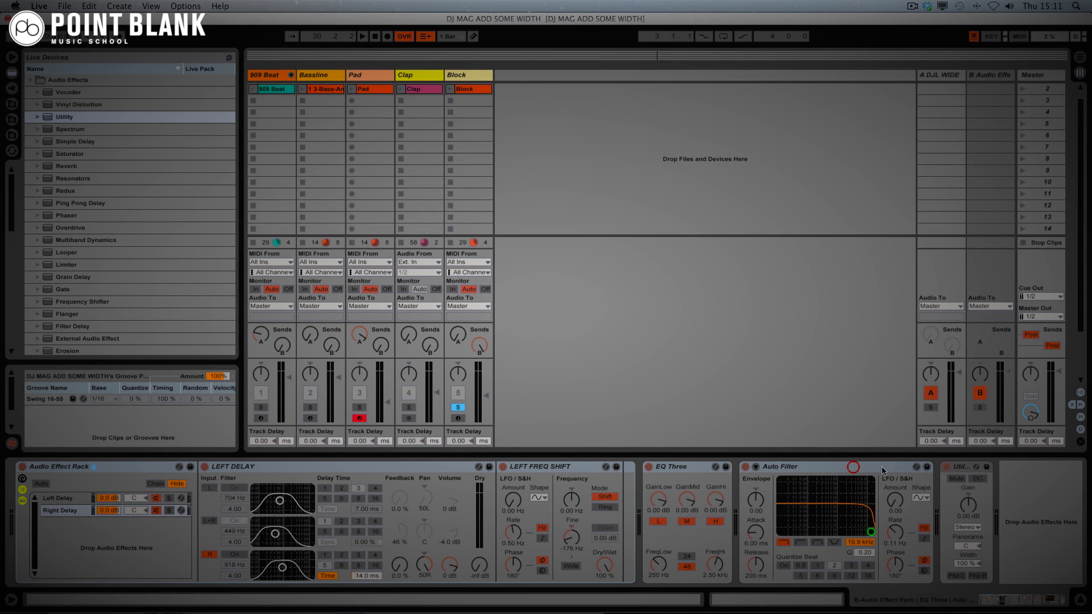
right_click(957, 468)
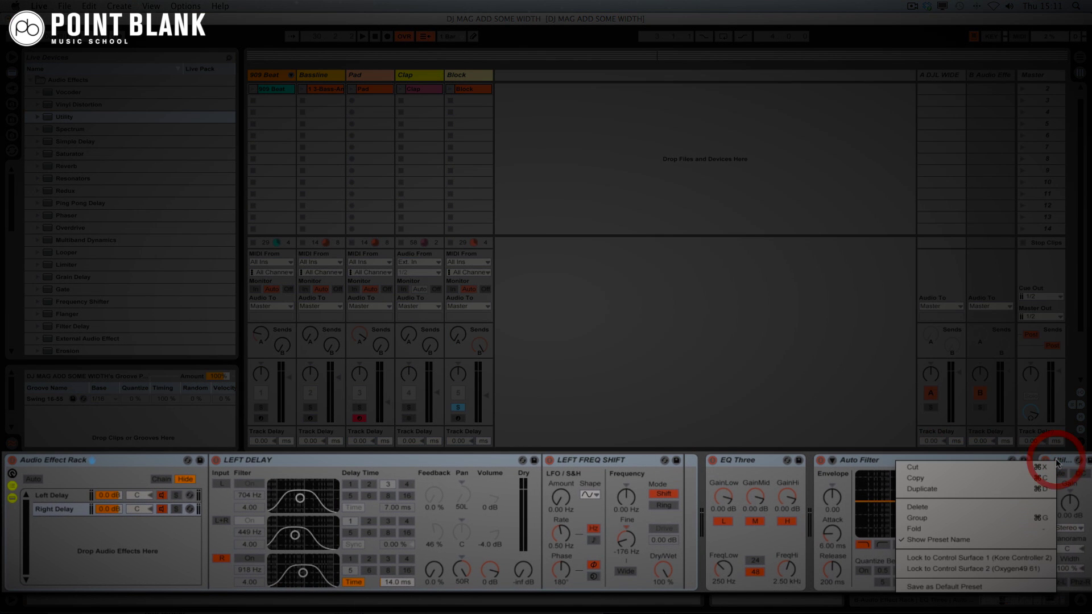
click(998, 491)
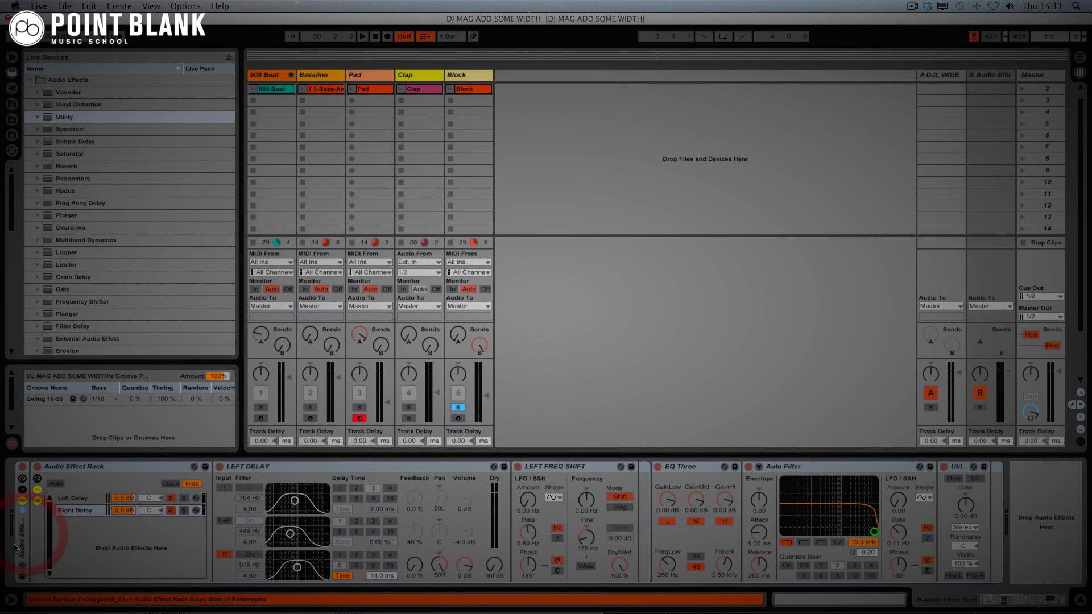
Show the outer rack's macro controls and collapse the inner rack and all nested devices.
click(22, 479)
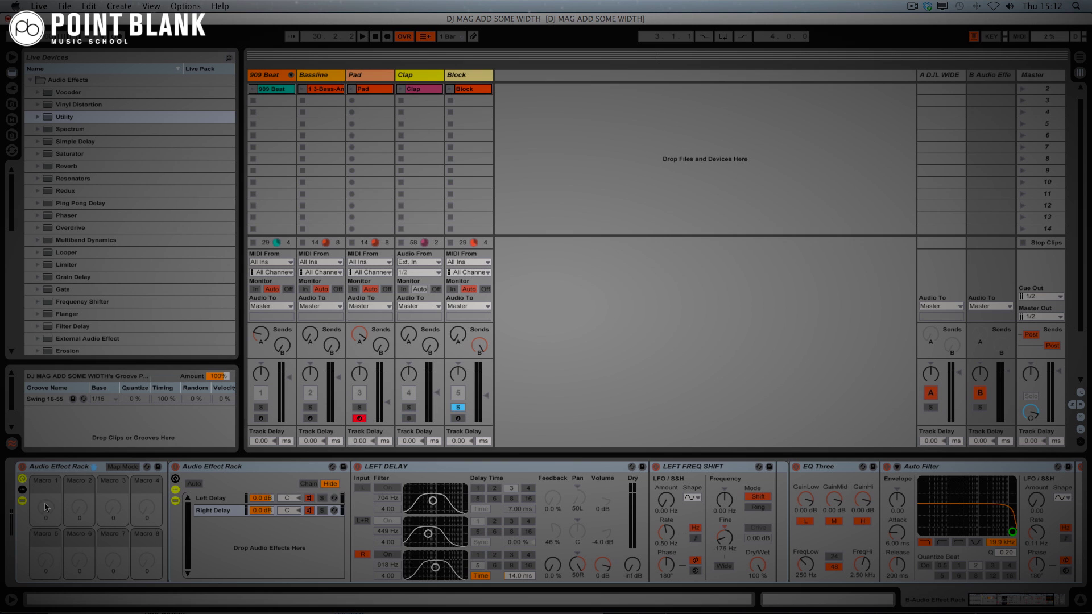
click(175, 479)
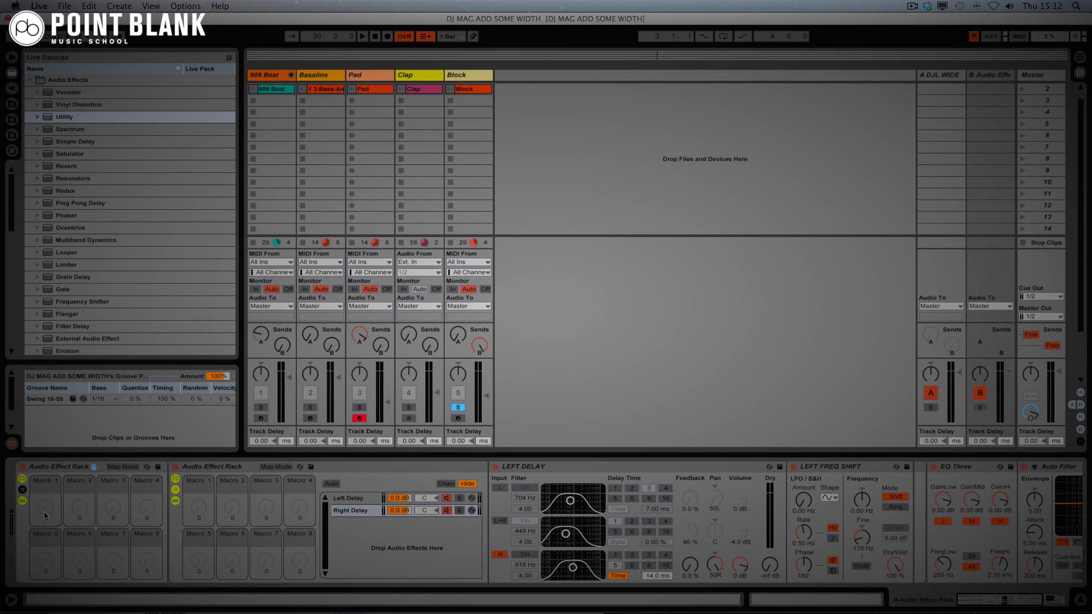
click(175, 479)
click(175, 500)
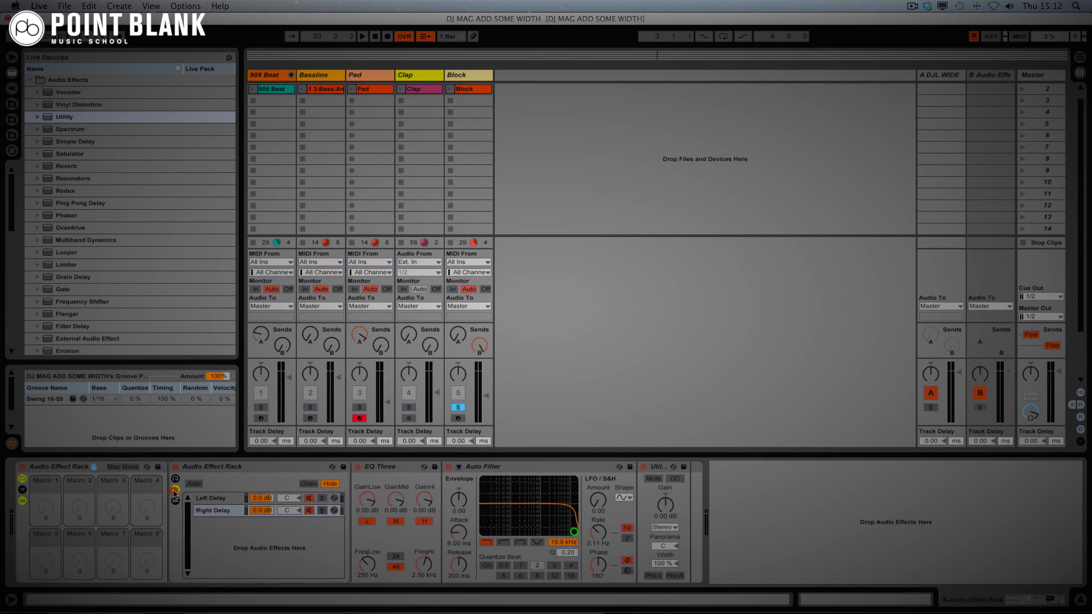
click(175, 489)
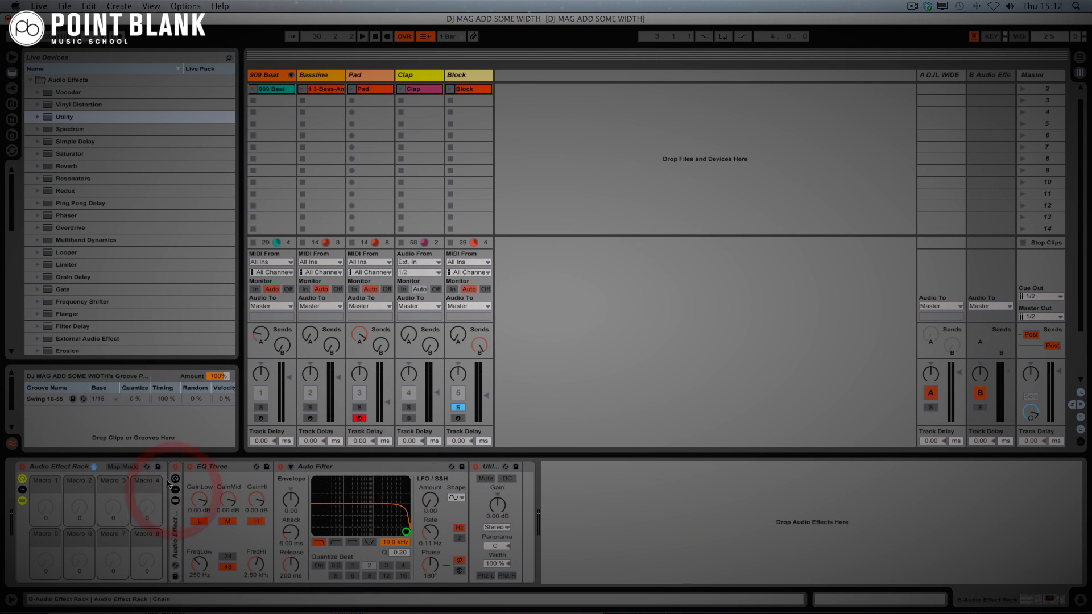
click(23, 500)
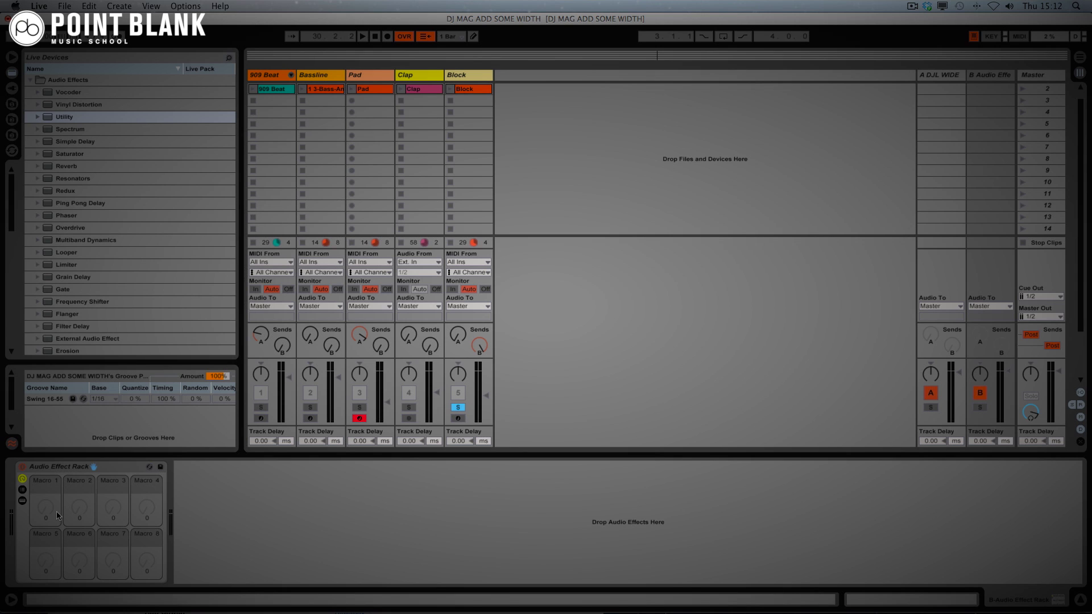
Rename the outer Audio Effect Rack as STEREO WIDENER.
click(63, 466)
key(super+r)
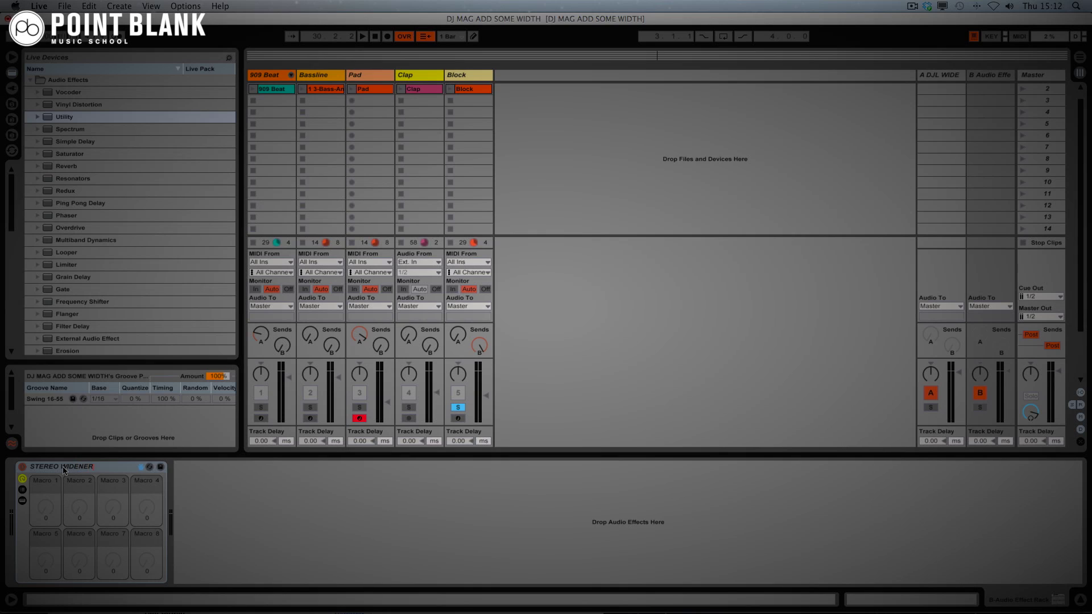
key(Return)
Expand the STEREO WIDENER rack to show its devices and chain list, along with the inner rack's macros and devices.
click(22, 500)
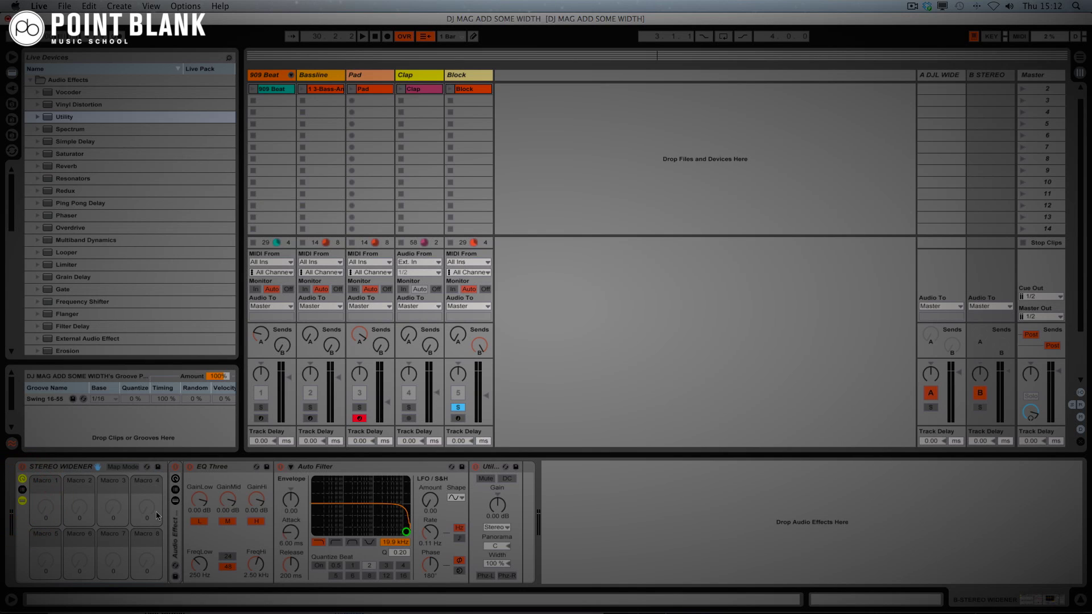
click(175, 500)
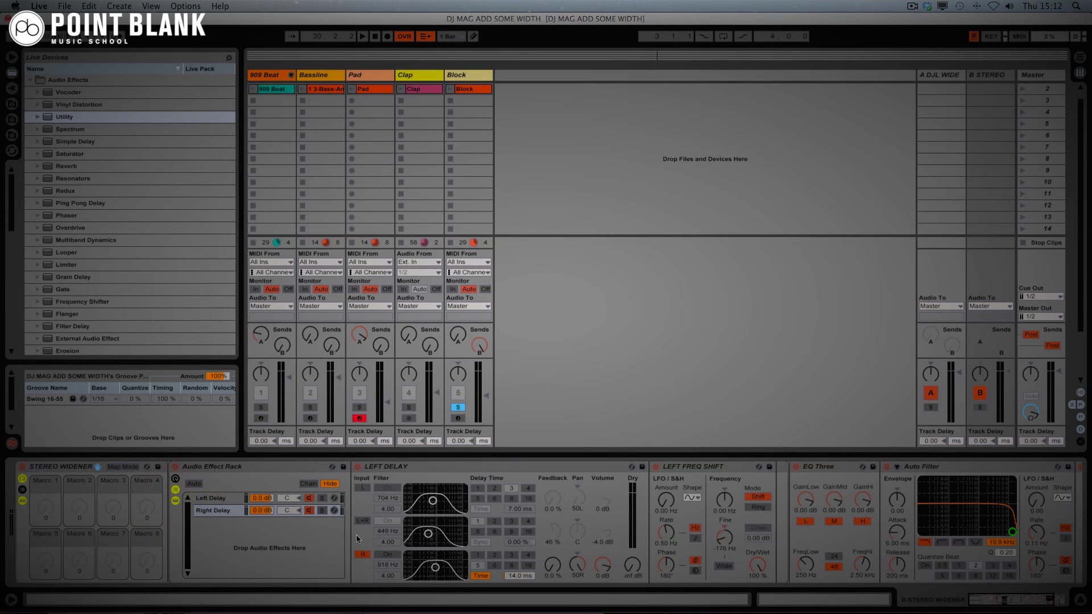
click(175, 479)
click(22, 490)
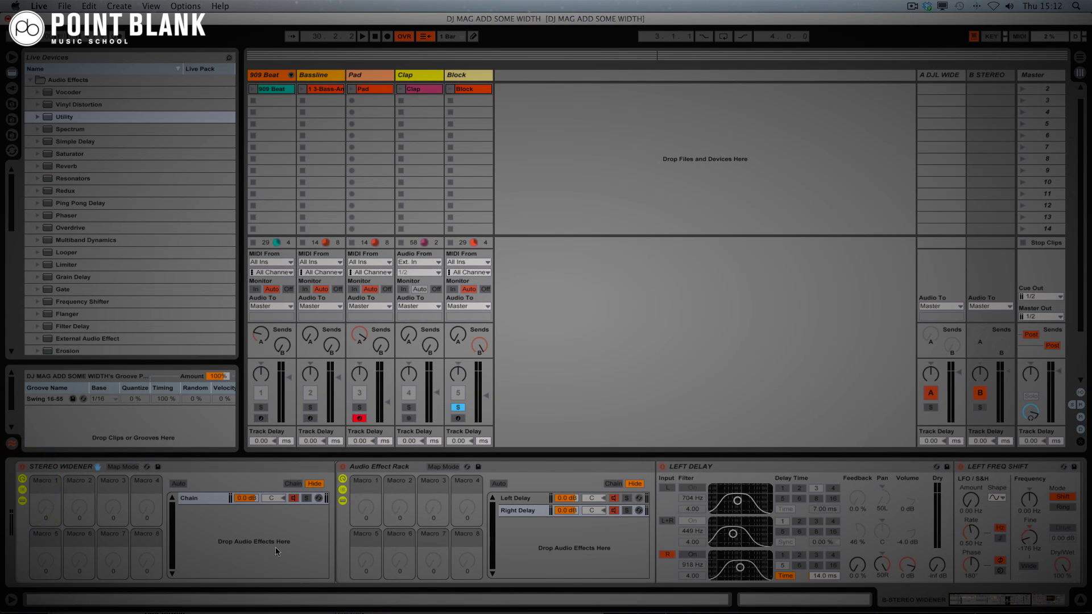
Compare the Left Delay and Right Delay chains alongside the shared EQ Three and Auto Filter that follow them.
scroll(621, 548, right, 5)
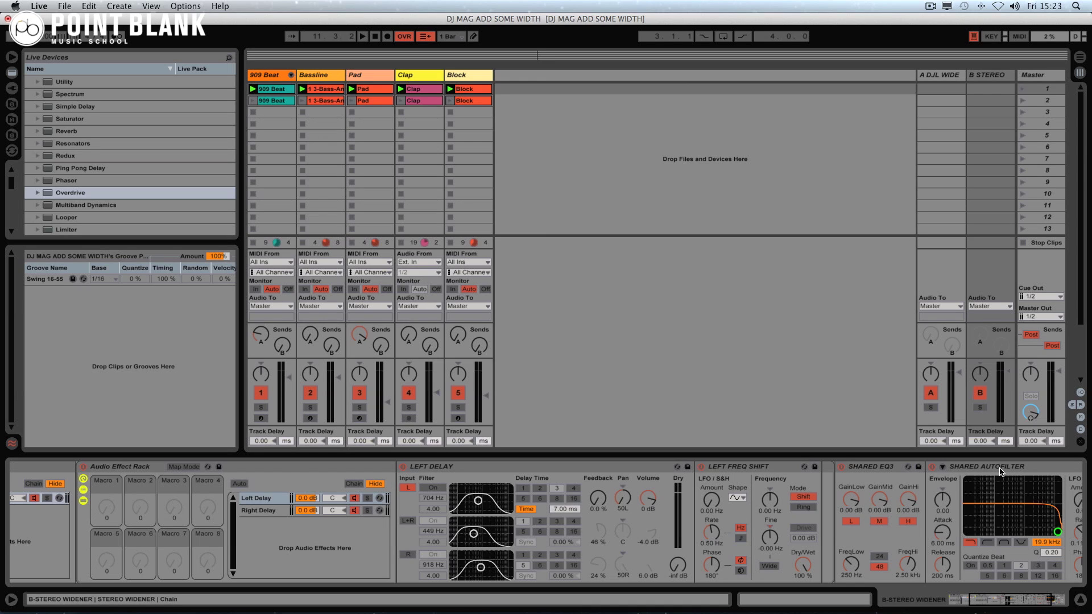
click(968, 469)
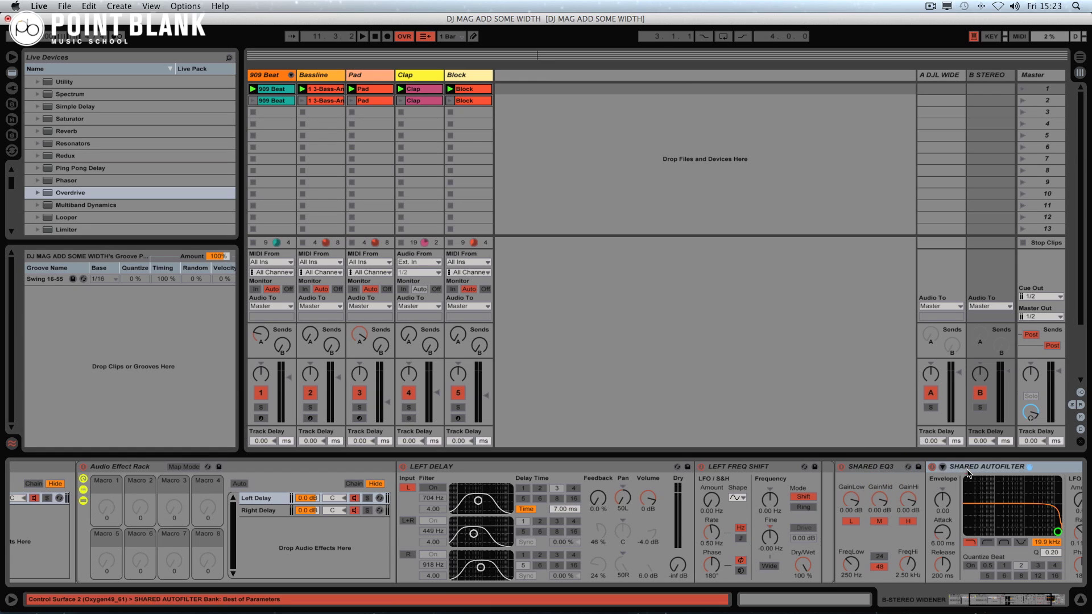
click(262, 511)
click(267, 500)
click(262, 511)
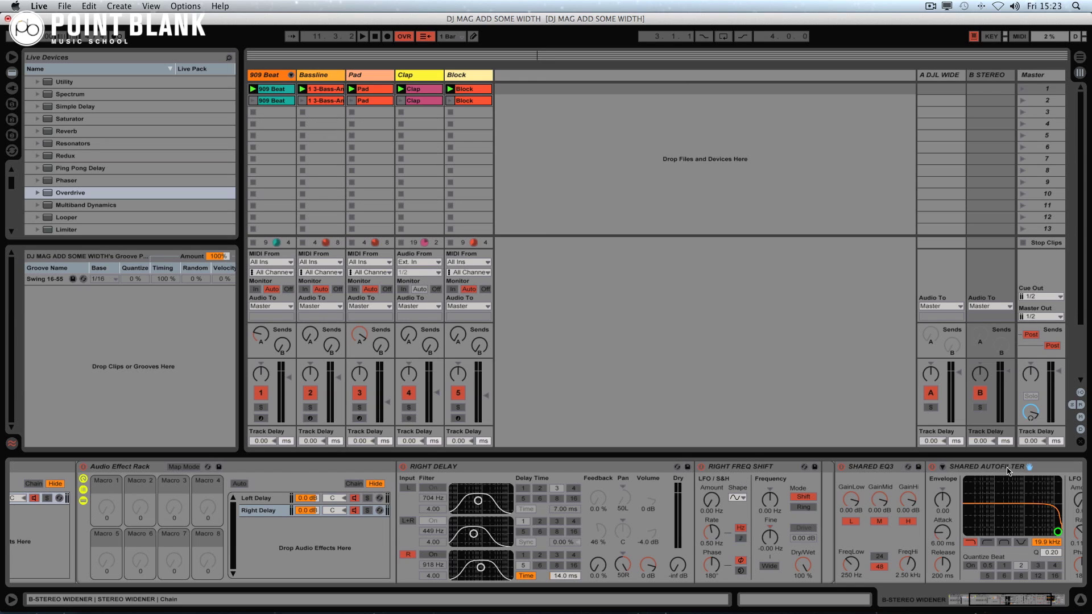
Map the shared Utility's Width to Macro 8 of the STEREO WIDENER rack.
scroll(951, 551, right, 3)
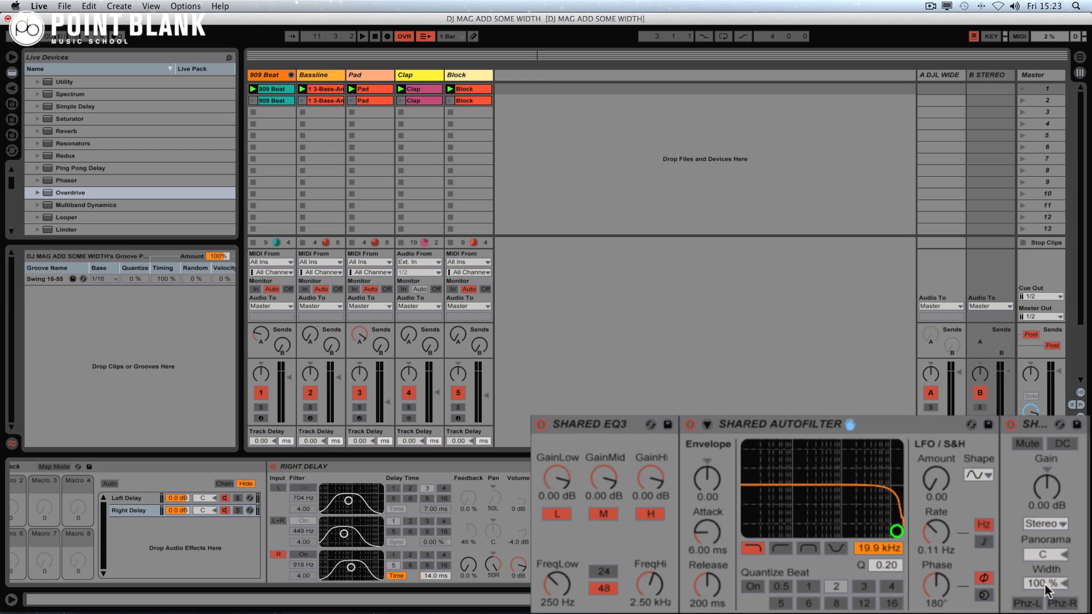
right_click(1015, 564)
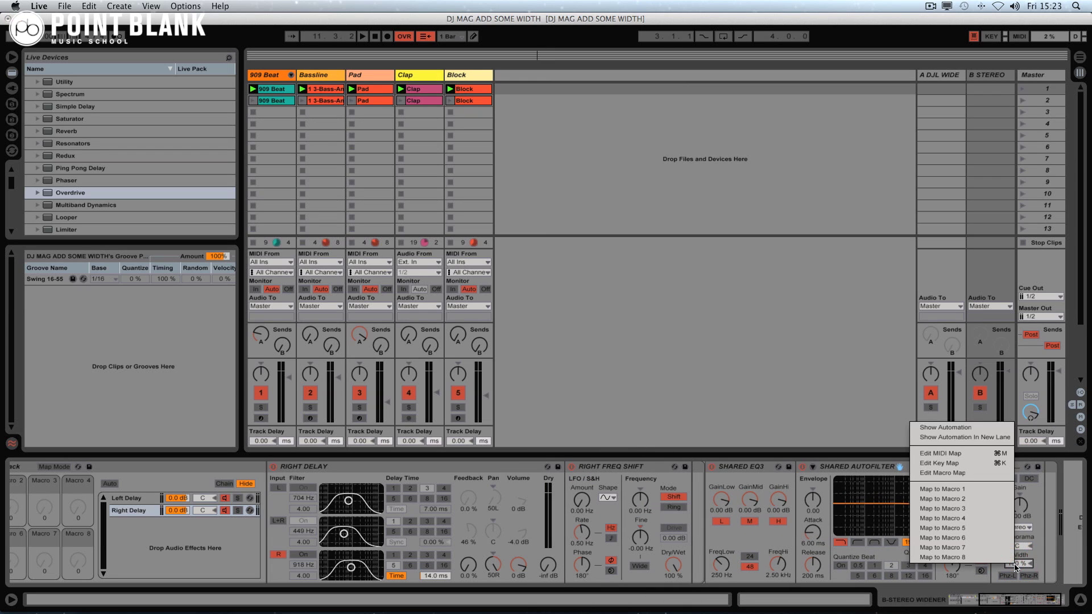
click(964, 558)
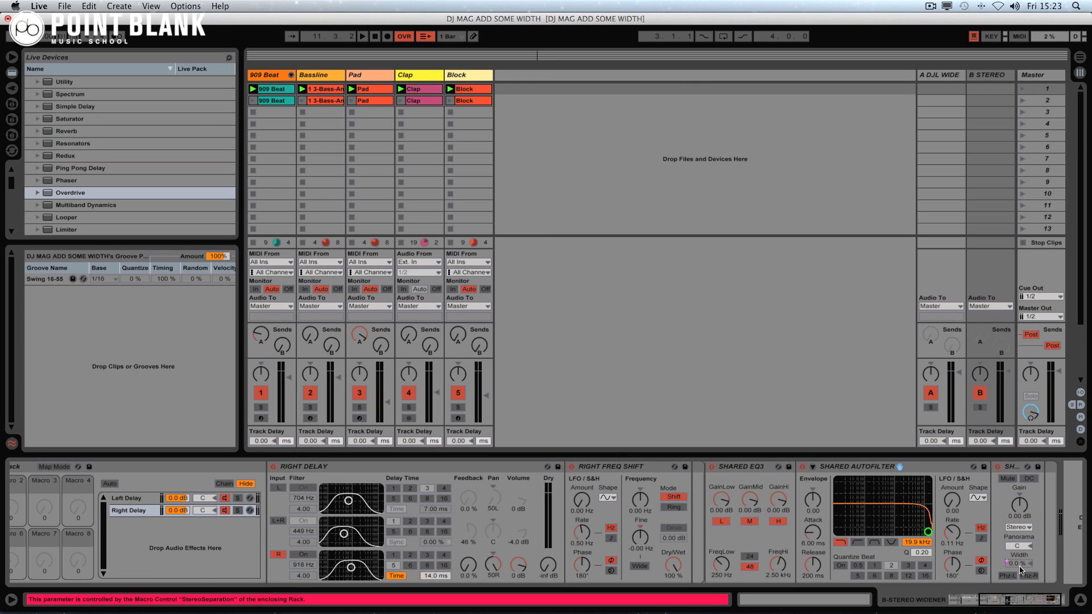
Map the shared EQ Three's FreqLow to Macro 5 and the shared Auto Filter's cutoff frequency to Macro 6.
right_click(726, 567)
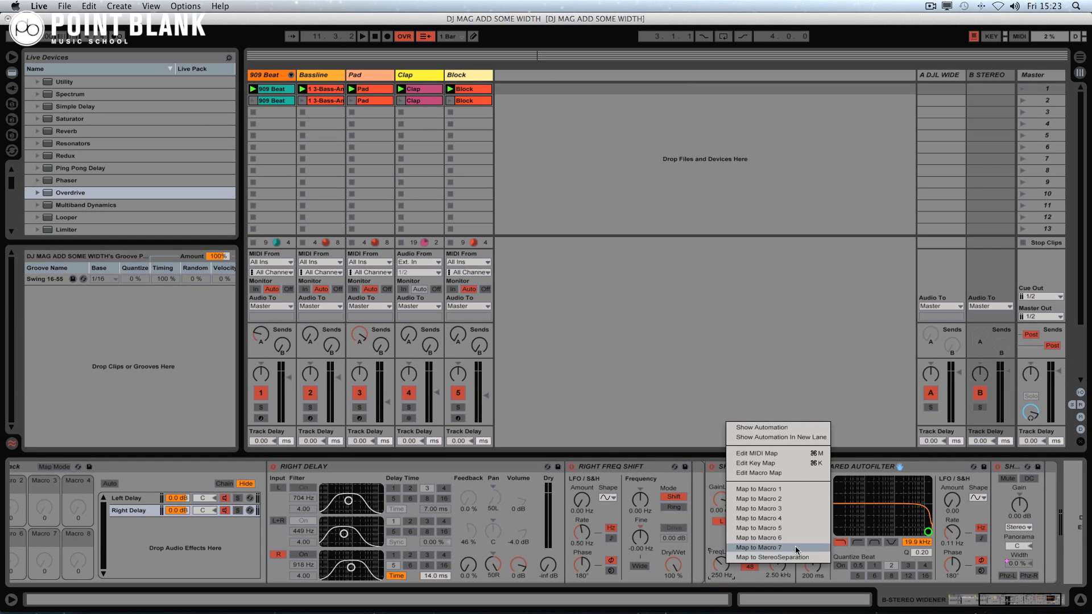
click(762, 528)
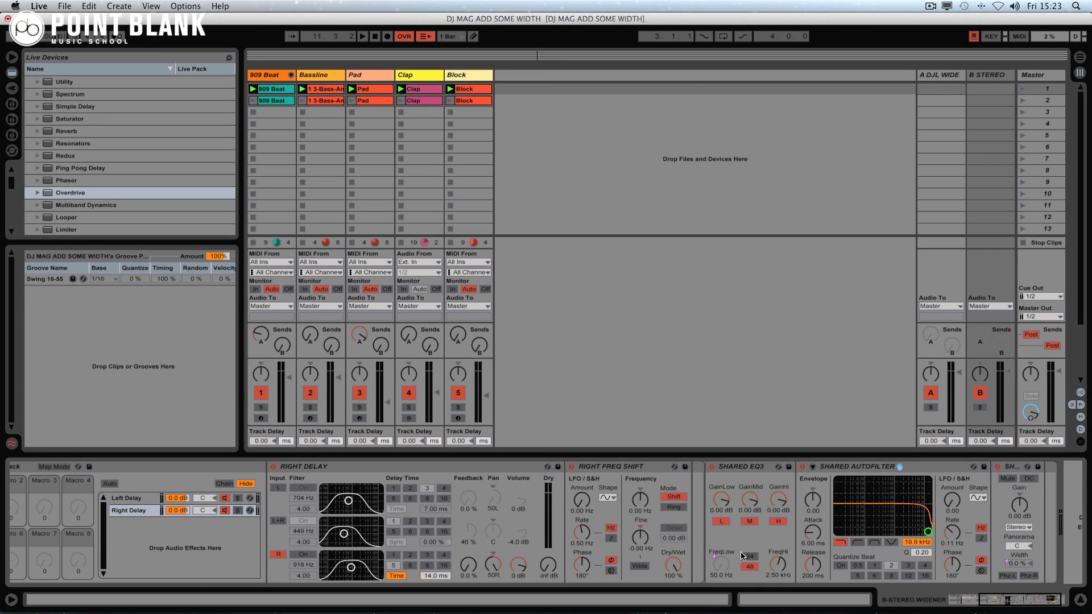
right_click(926, 543)
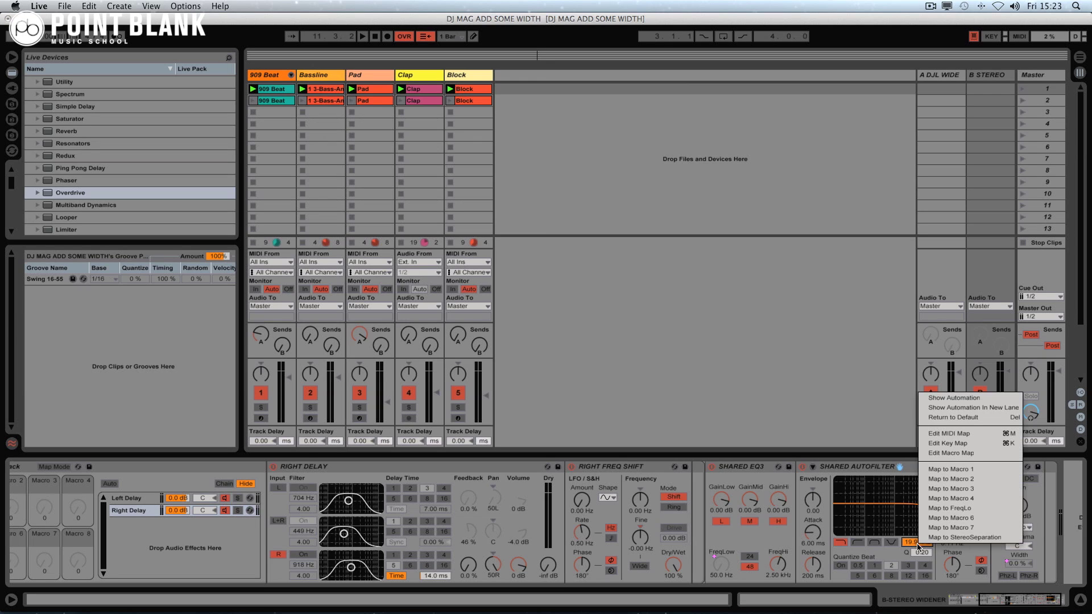
click(944, 518)
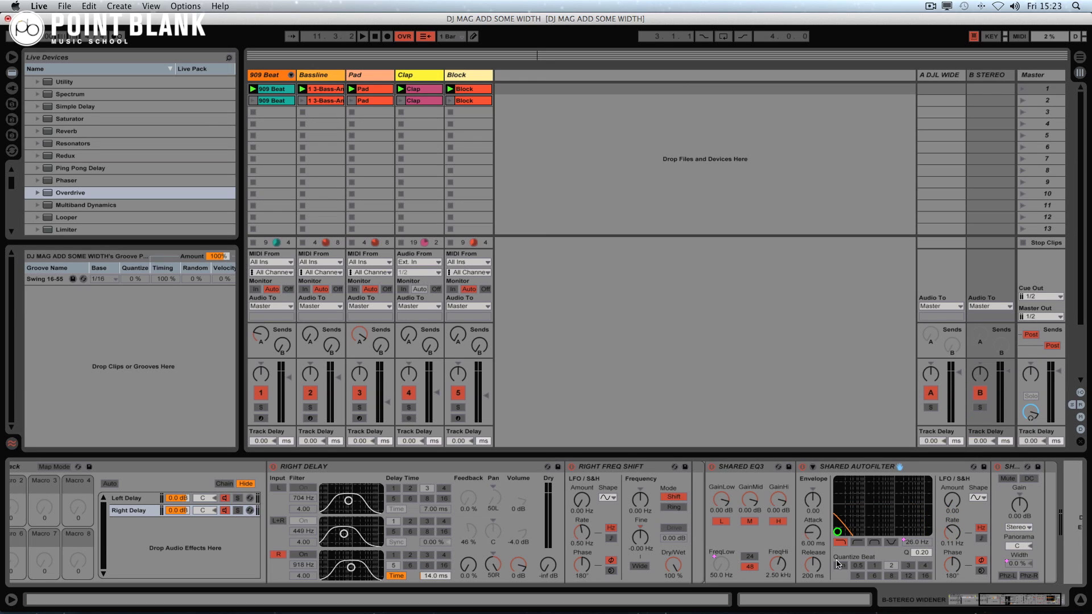
Set the StereoSeparation mapping's maximum to 100 % and turn its macro up to 100 %.
scroll(551, 548, left, 8)
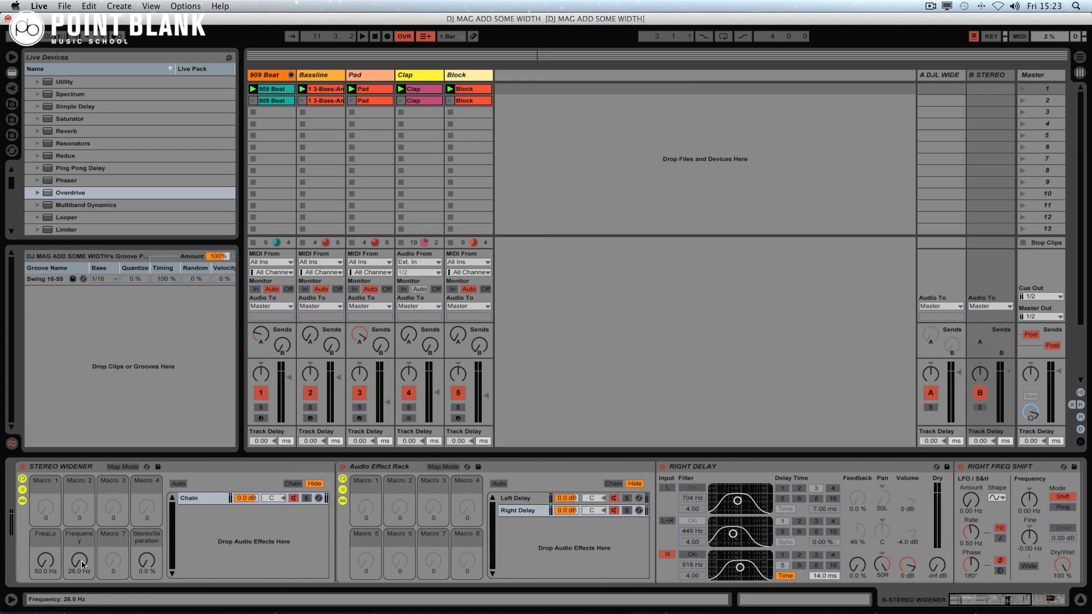
click(127, 469)
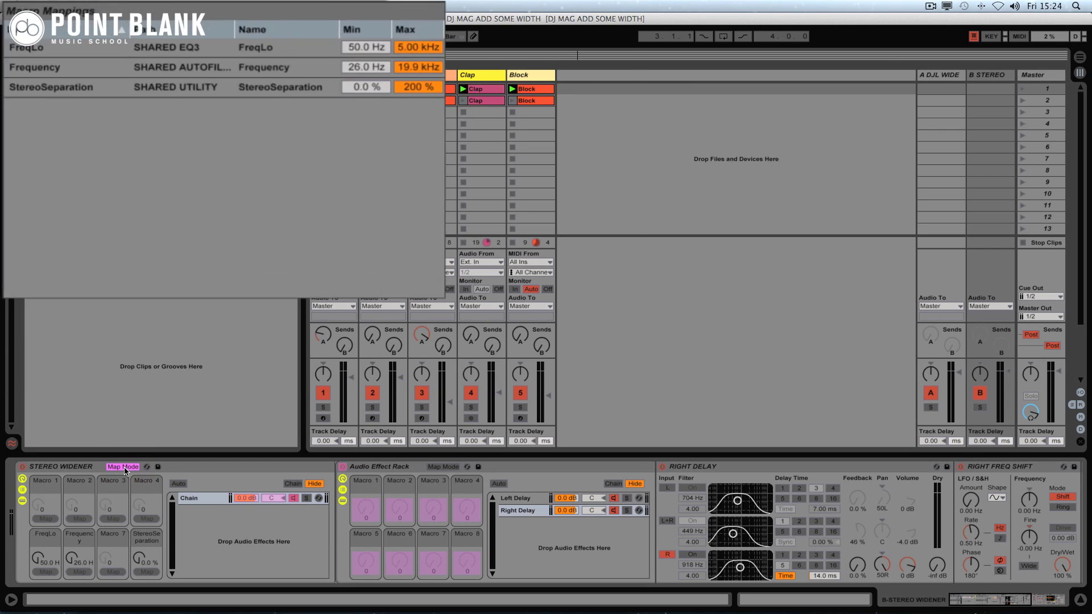
drag(600, 122, 599, 179)
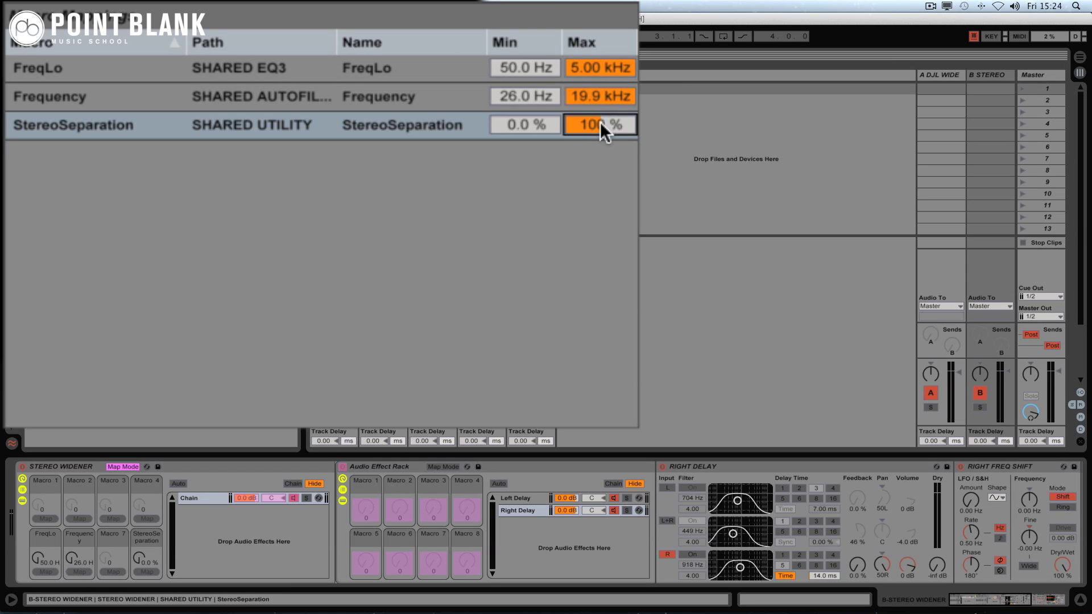
mouse_move(114, 559)
mouse_down()
mouse_move(114, 500)
mouse_move(114, 559)
mouse_up()
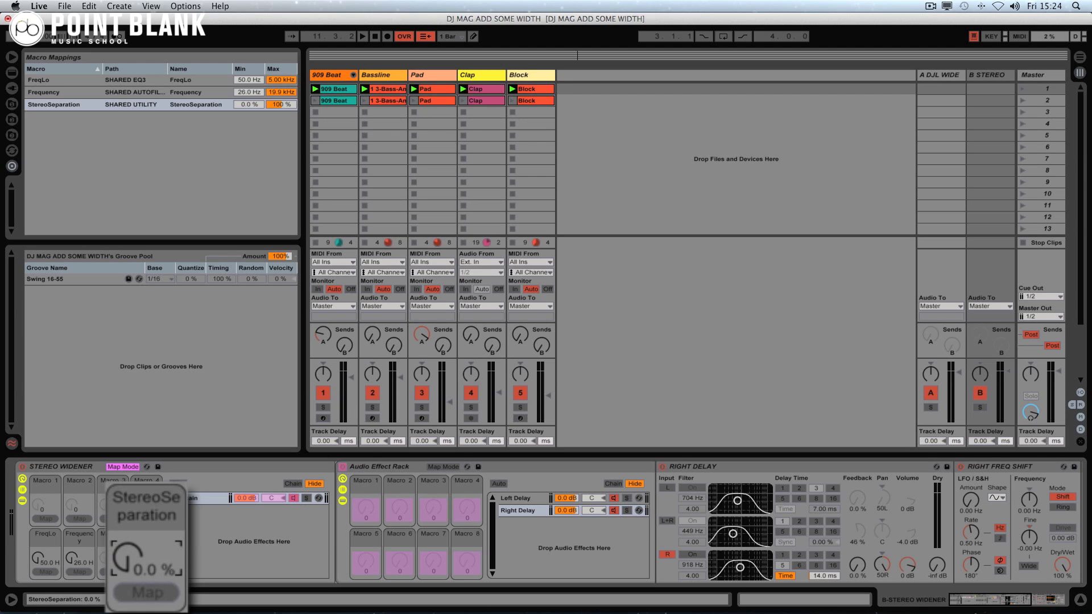
drag(113, 559, 113, 500)
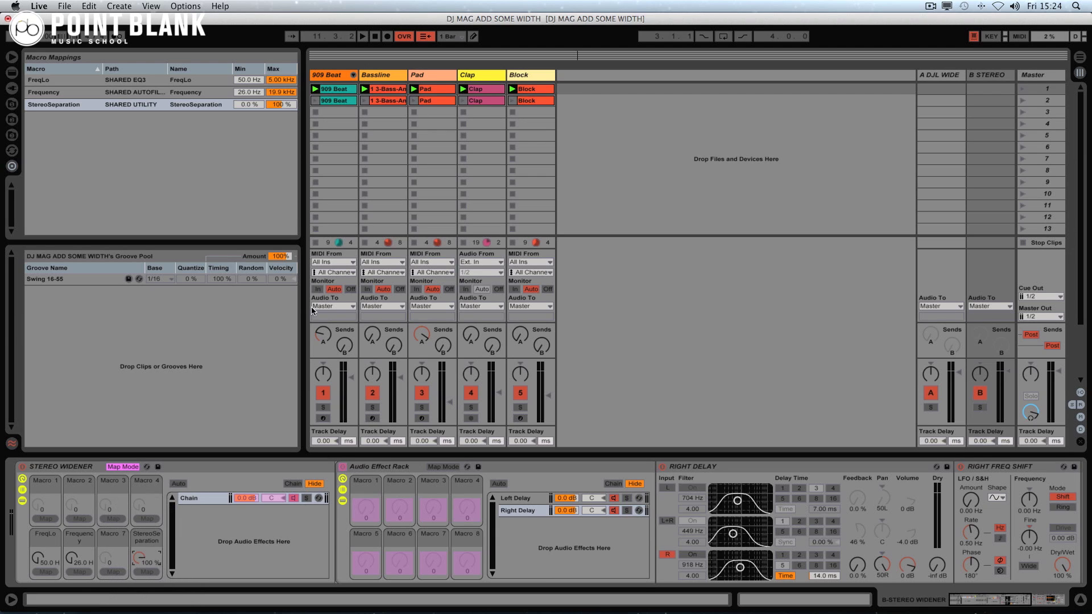
Set the FreqLo macro mapping's maximum to 990 Hz.
click(70, 84)
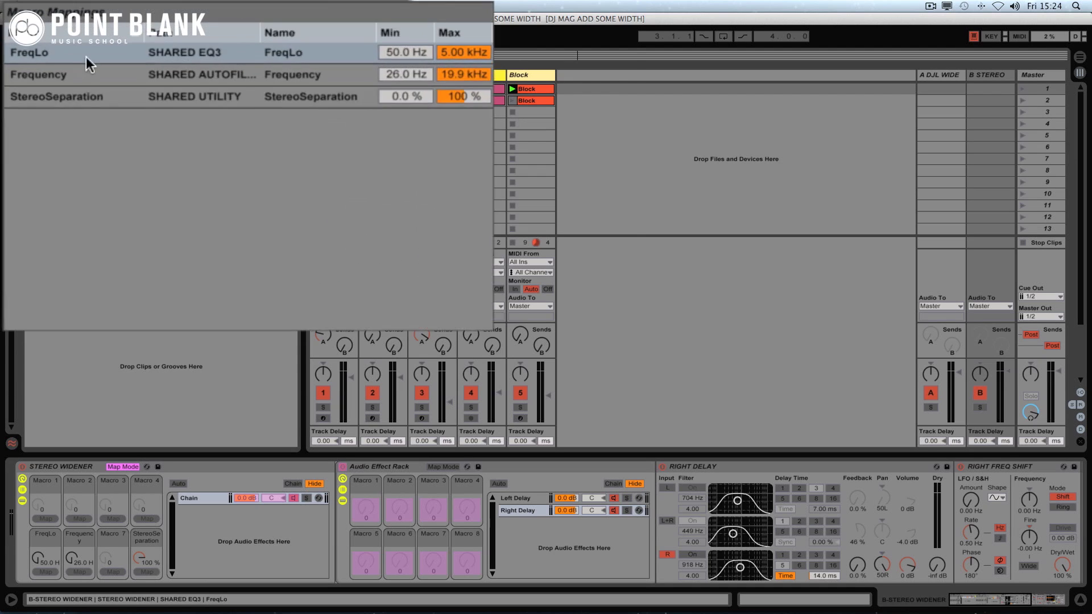
drag(592, 63, 592, 116)
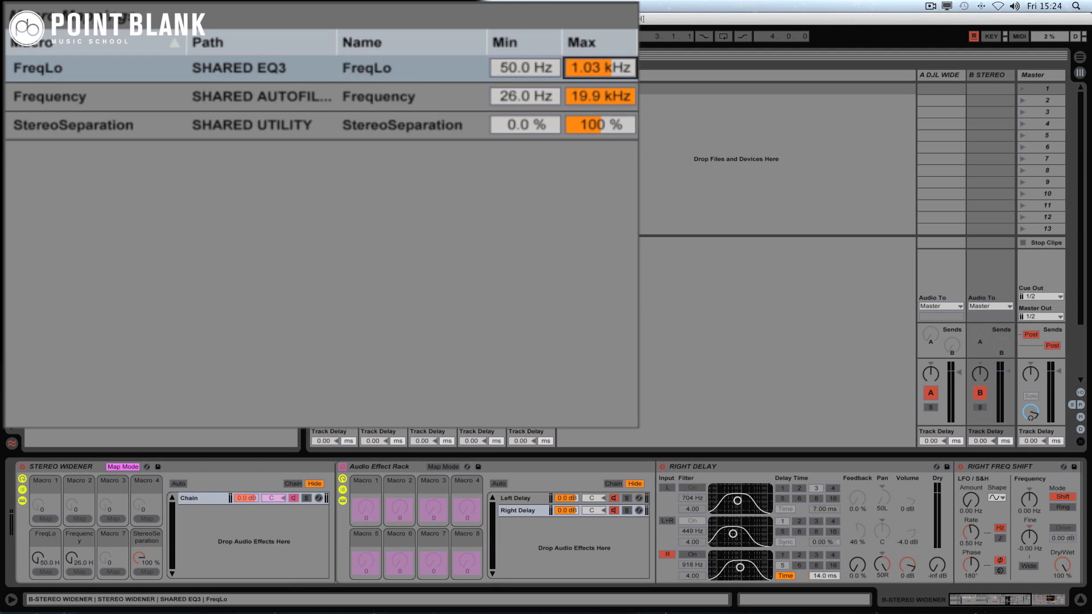
drag(592, 115, 592, 116)
click(507, 67)
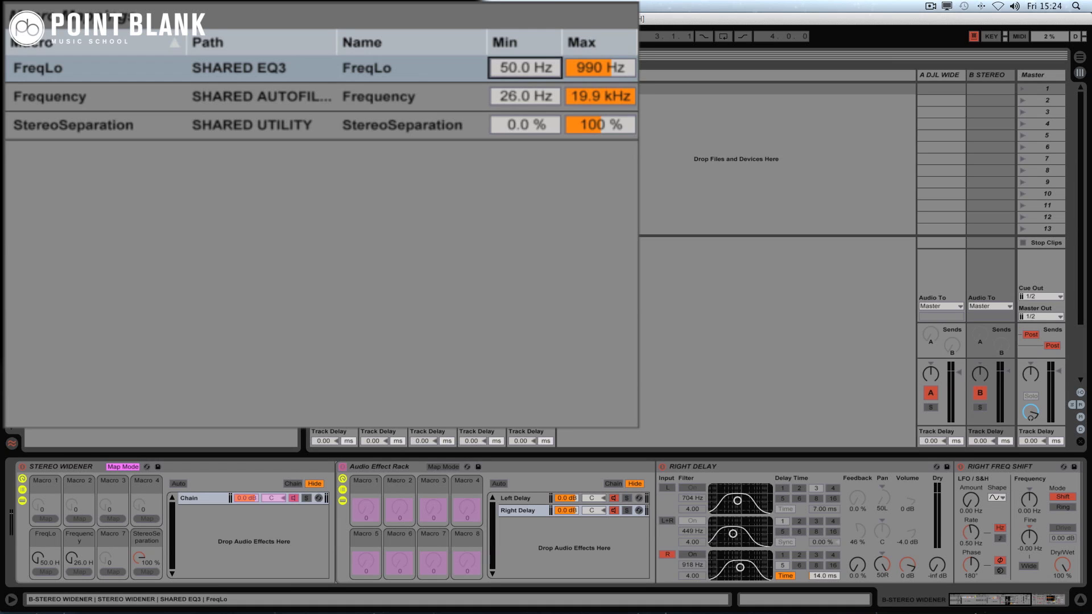
Set the FreqLo macro to 155 Hz and rename it LOW CUT.
mouse_move(38, 559)
mouse_down()
mouse_move(38, 537)
mouse_move(38, 557)
mouse_up()
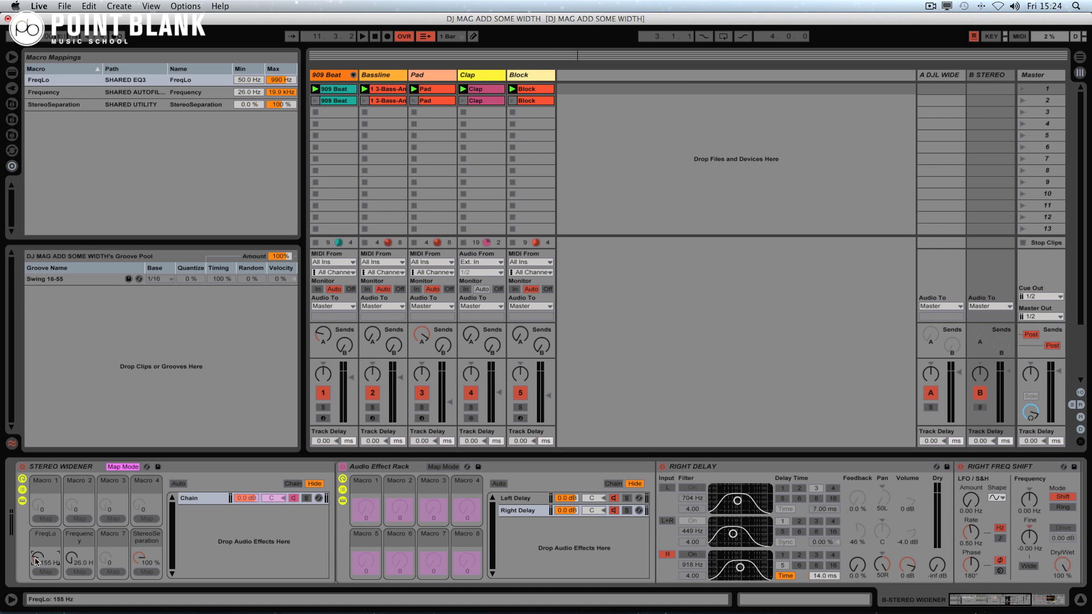
click(46, 538)
key(super+r)
text(LOW CUT)
key(Return)
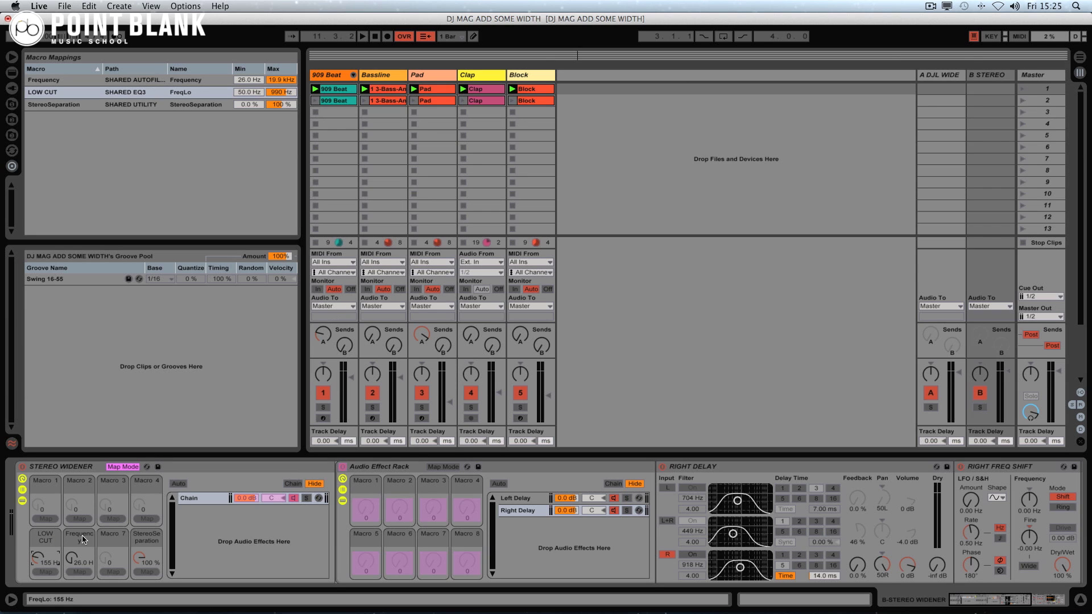
Set the minimum of the shared Auto Filter's Frequency mapping to 4.42 kHz.
click(52, 57)
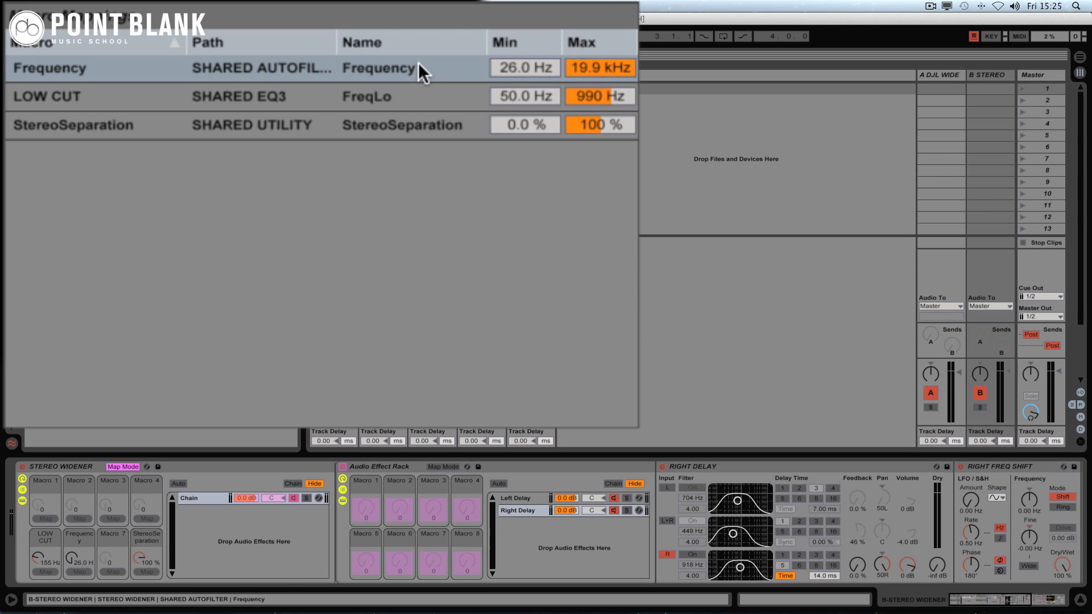
drag(526, 67, 526, 14)
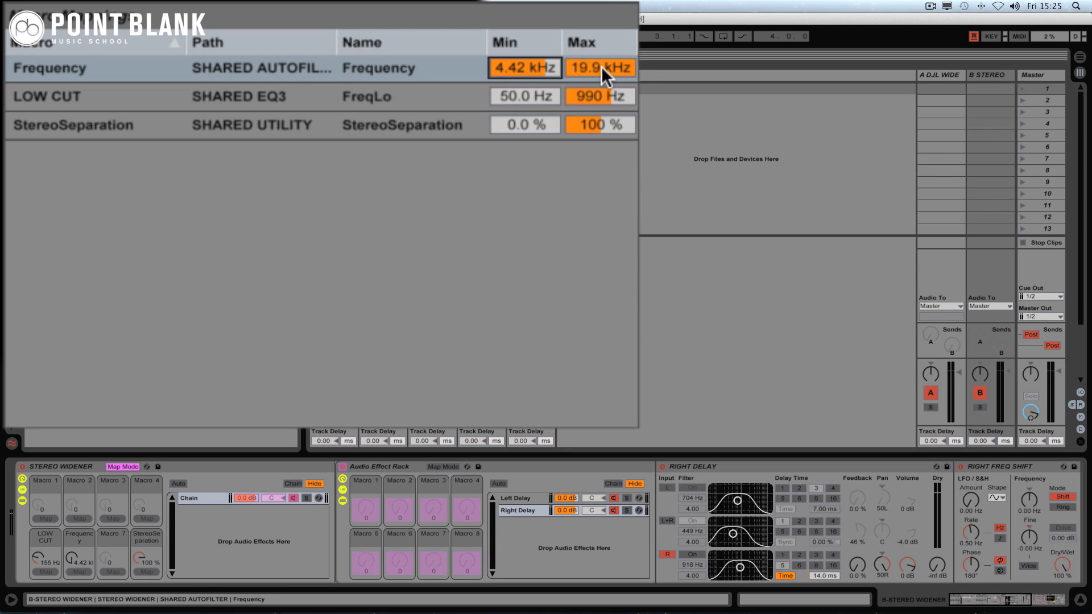
Rename the Frequency macro HIGH CUT and set it to 19.9 kHz.
click(79, 537)
key(ctrl+r)
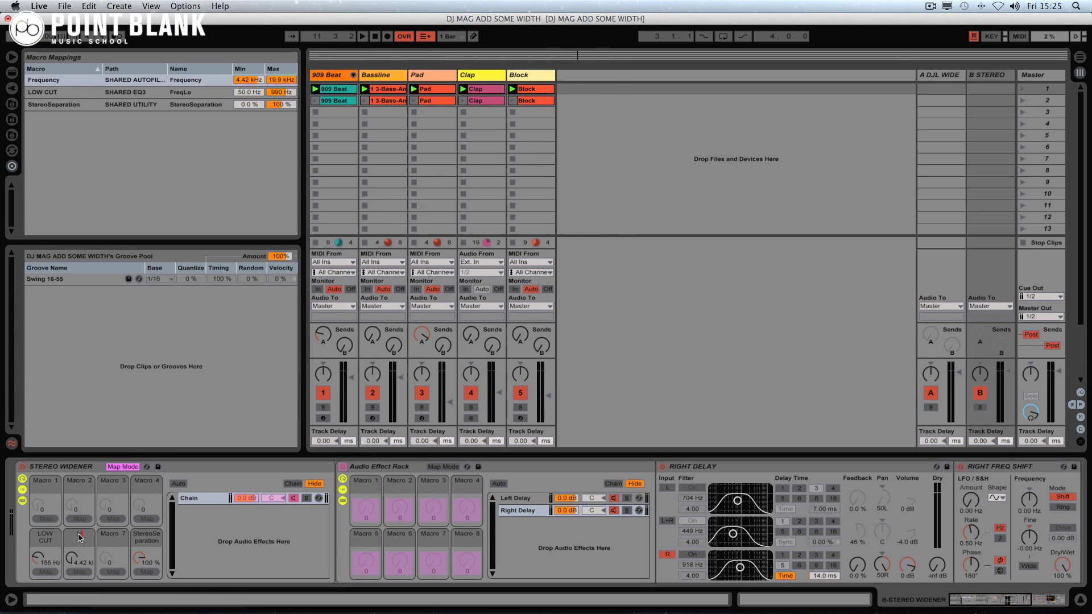
text(HIGH CUT)
key(Return)
drag(73, 559, 73, 501)
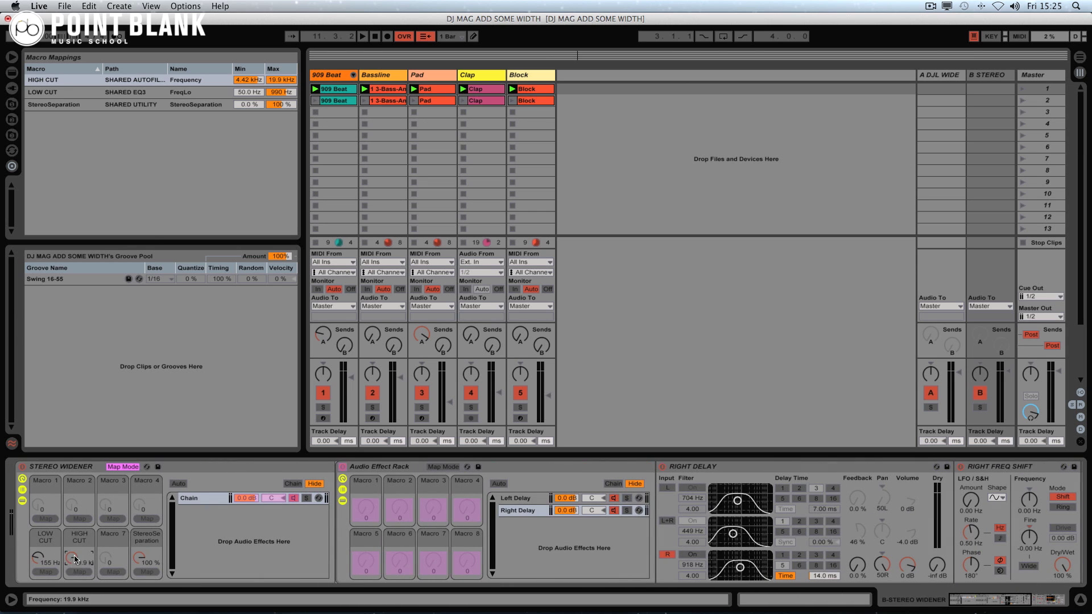
drag(74, 559, 75, 603)
Colour the LOW CUT and StereoSeparation macros orange and the HIGH CUT macro light orange.
scroll(549, 536, right, 10)
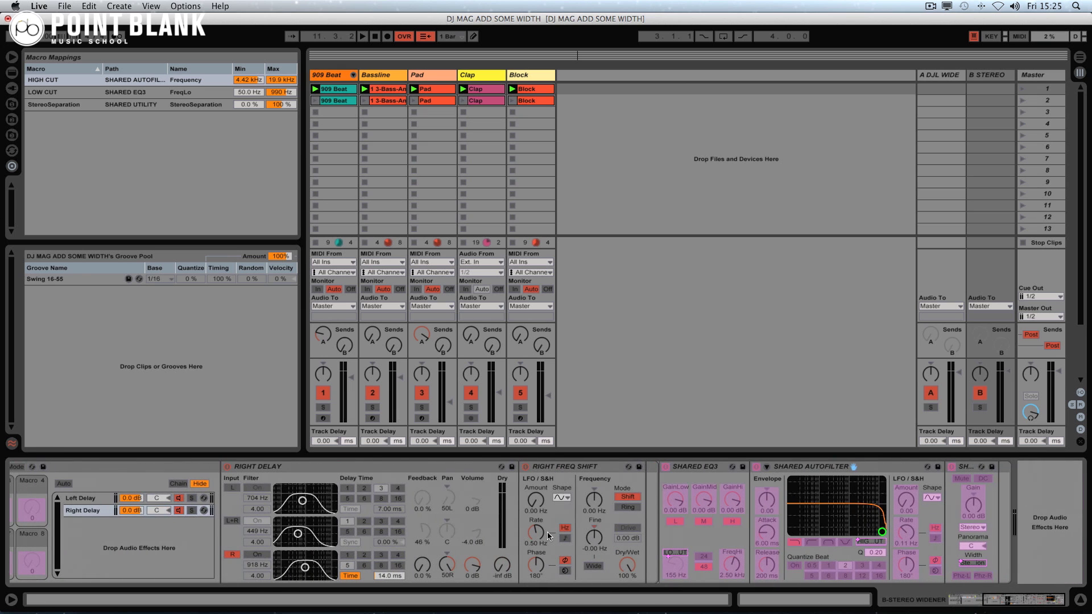
scroll(548, 535, left, 10)
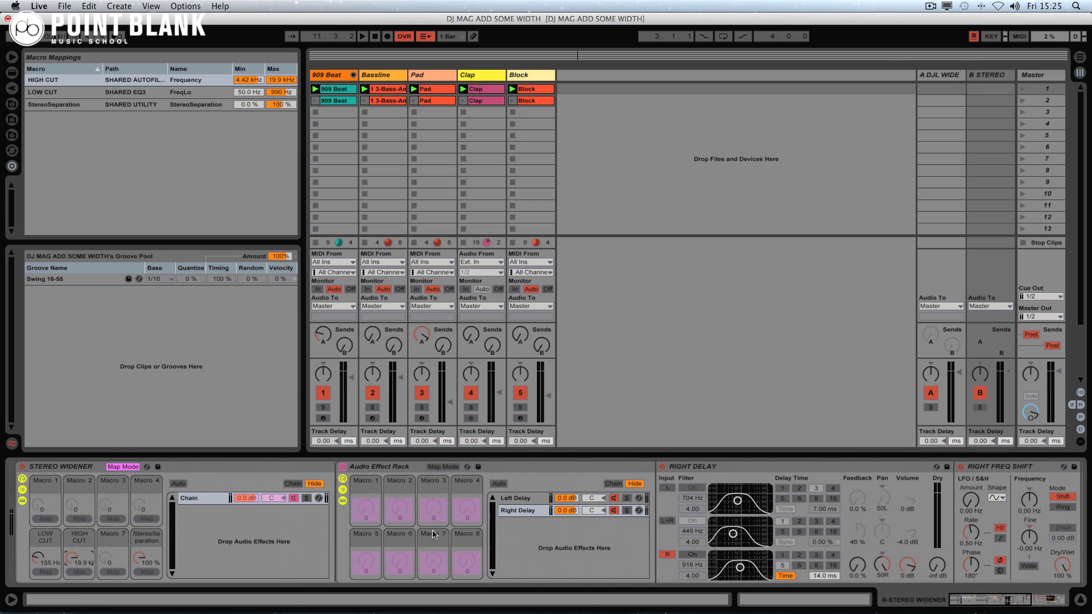
right_click(52, 540)
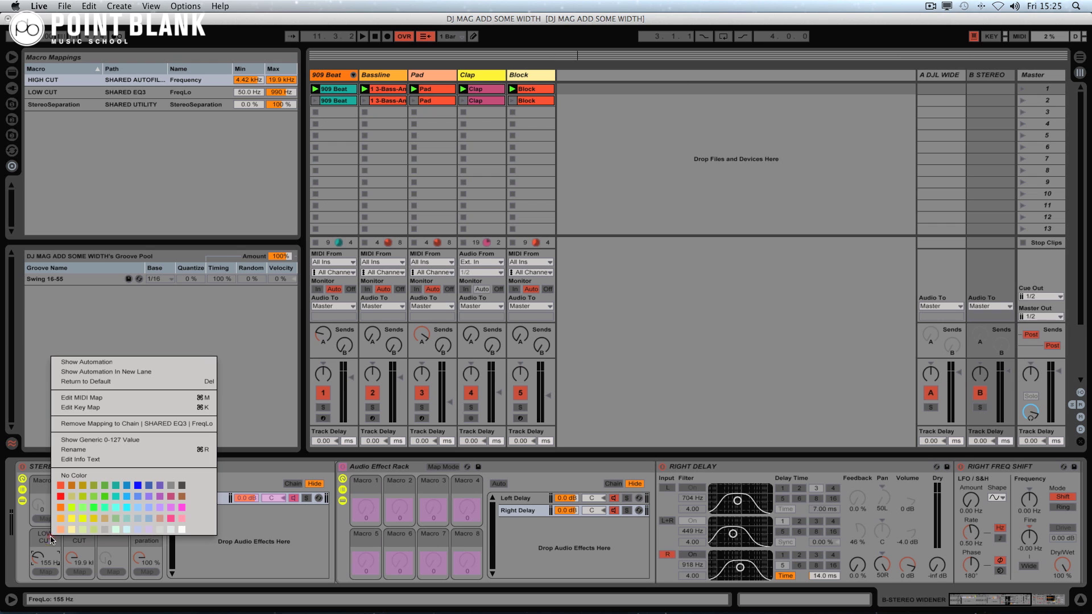
click(59, 504)
right_click(82, 540)
click(92, 518)
right_click(153, 538)
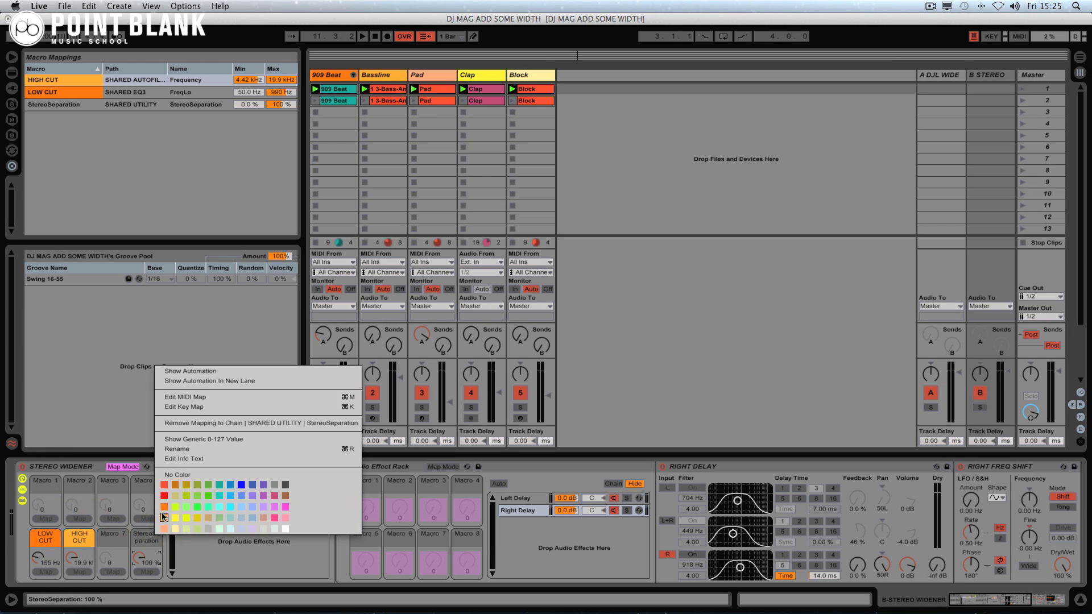
click(163, 518)
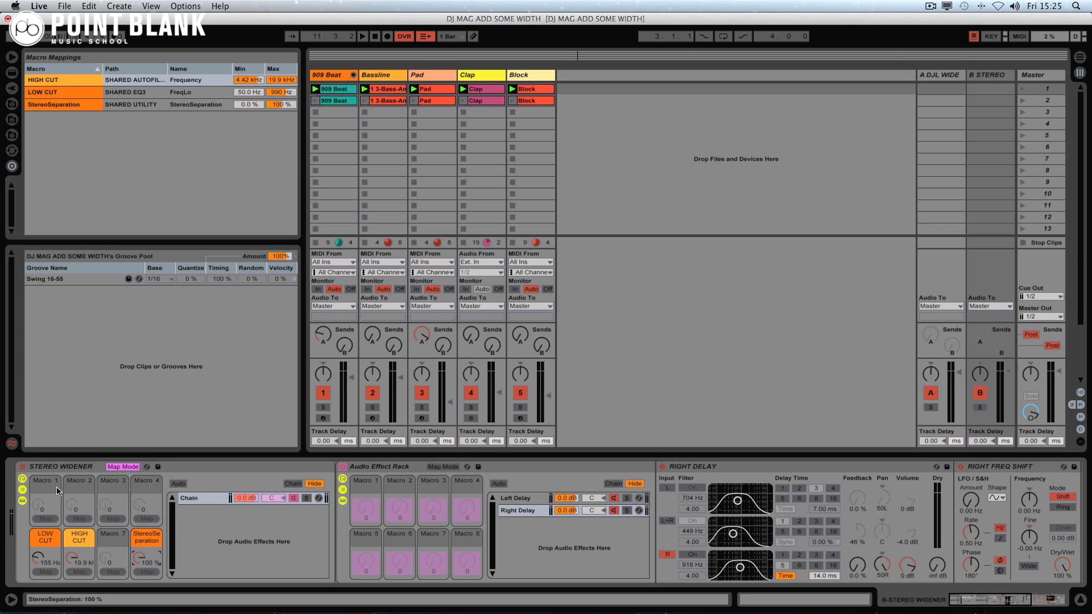
Map the Fine control of LEFT FREQ SHIFT in the Left Delay chain to Macro 1 of the nested Audio Effect Rack.
scroll(244, 503, right, 5)
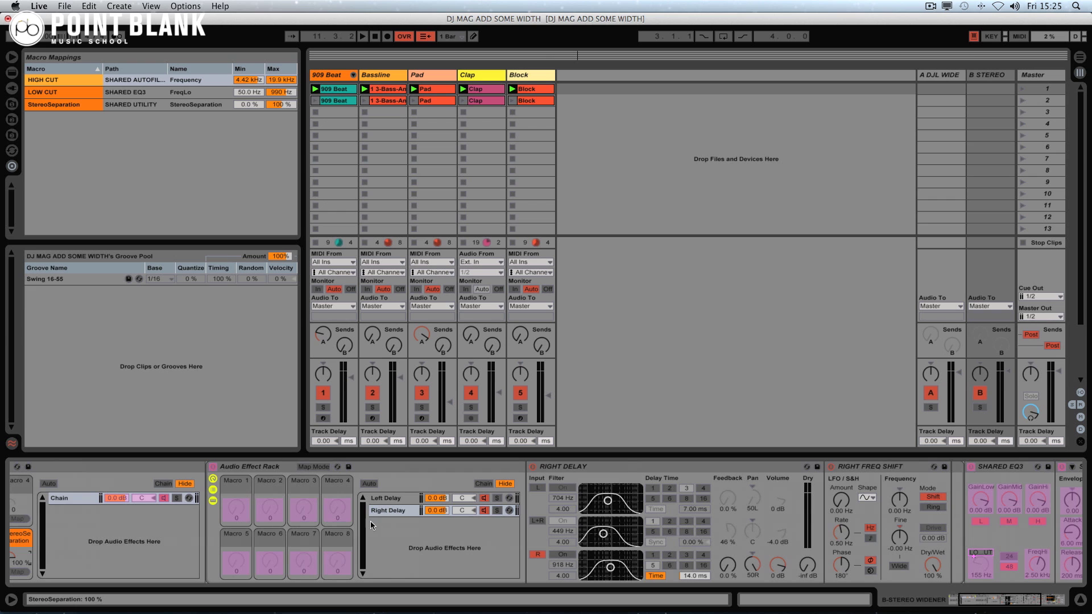
scroll(376, 517, right, 4)
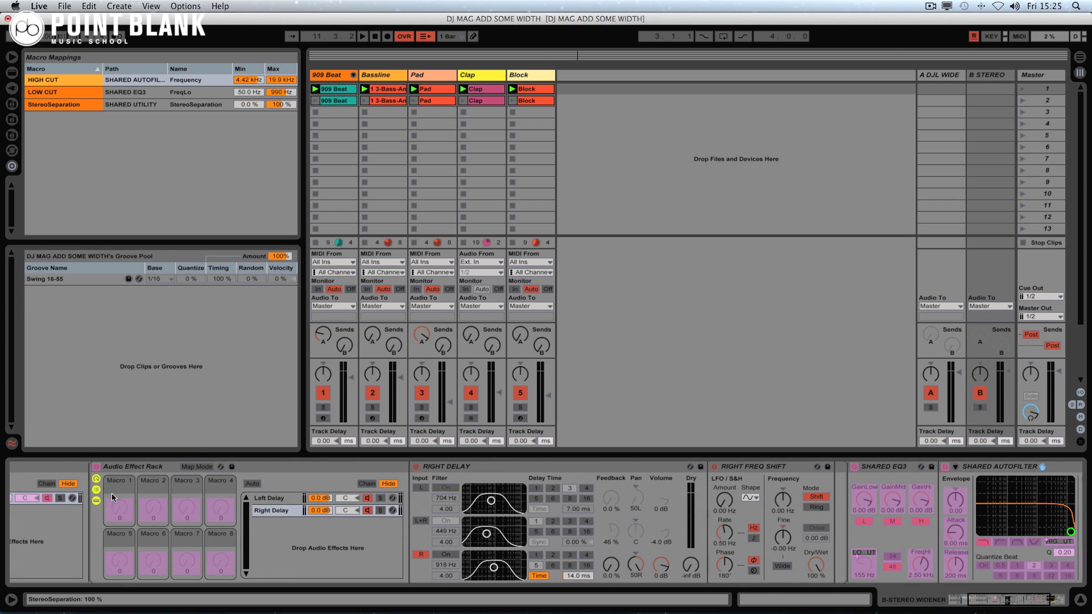
click(273, 498)
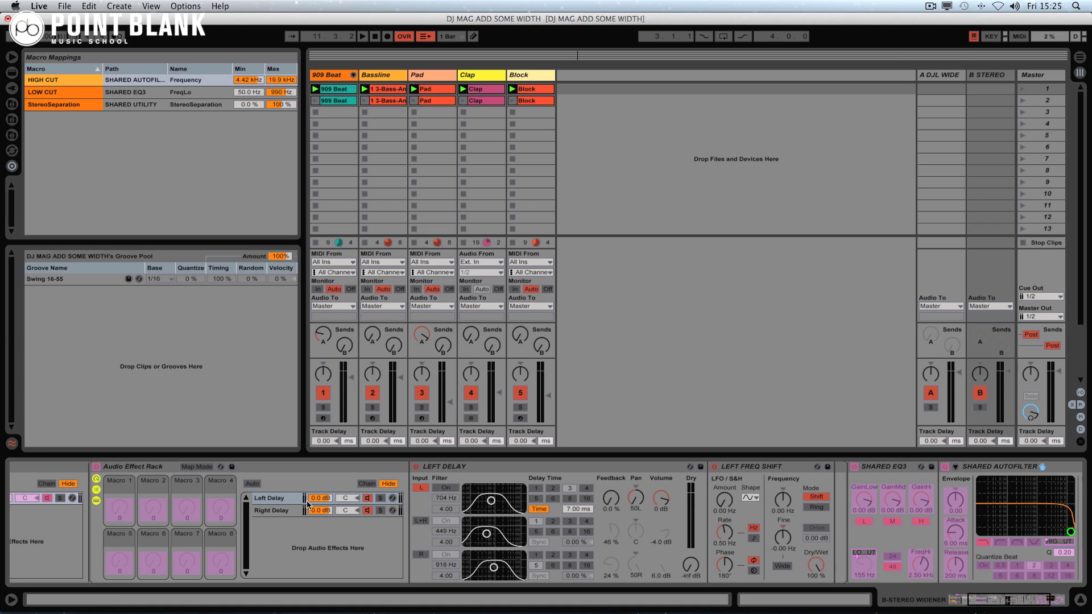
click(783, 537)
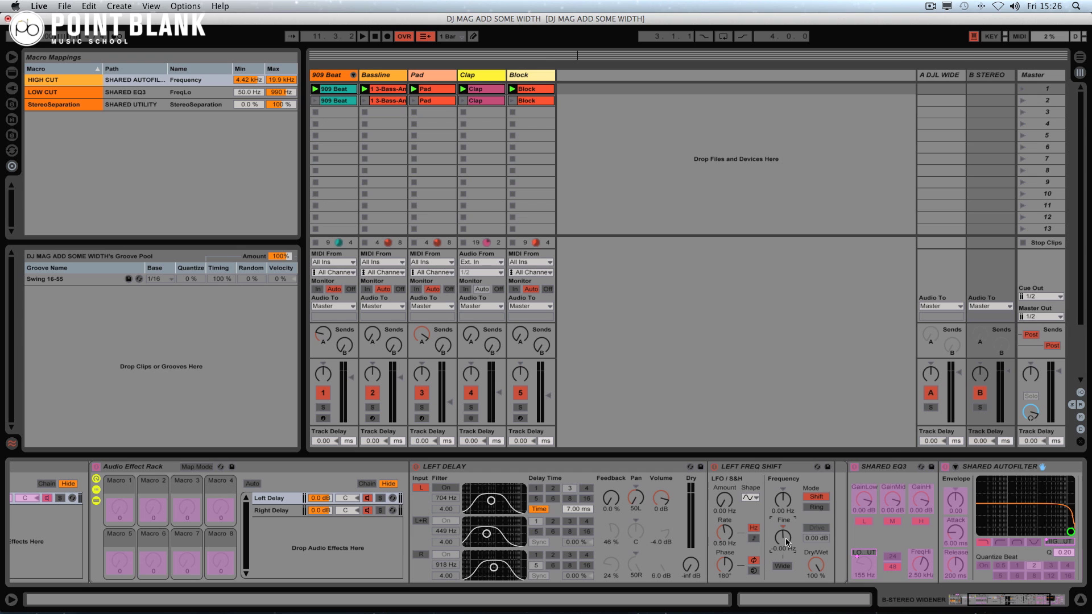
right_click(785, 540)
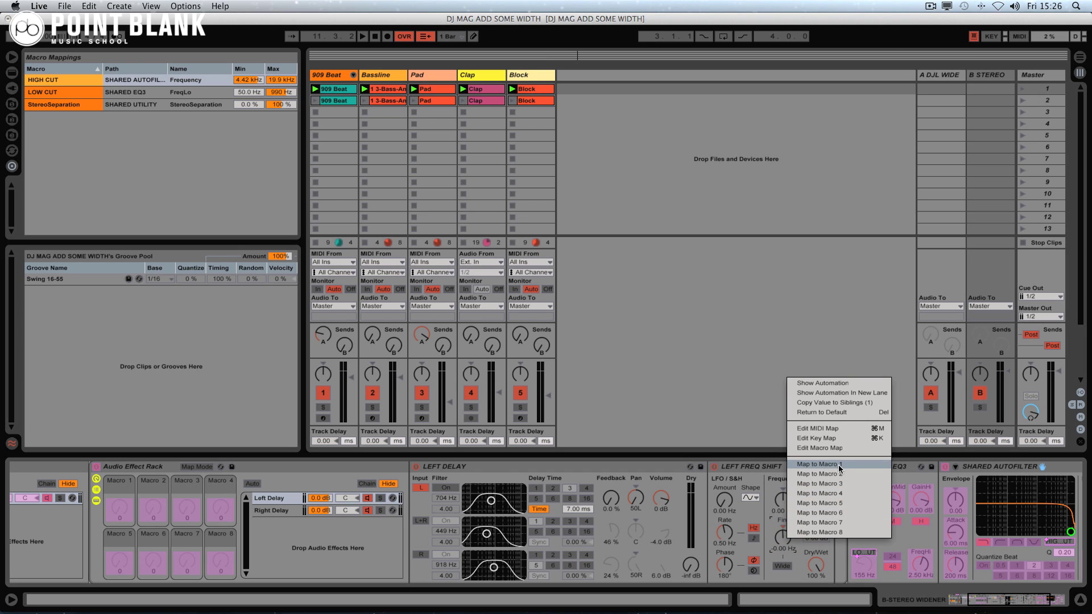
click(818, 464)
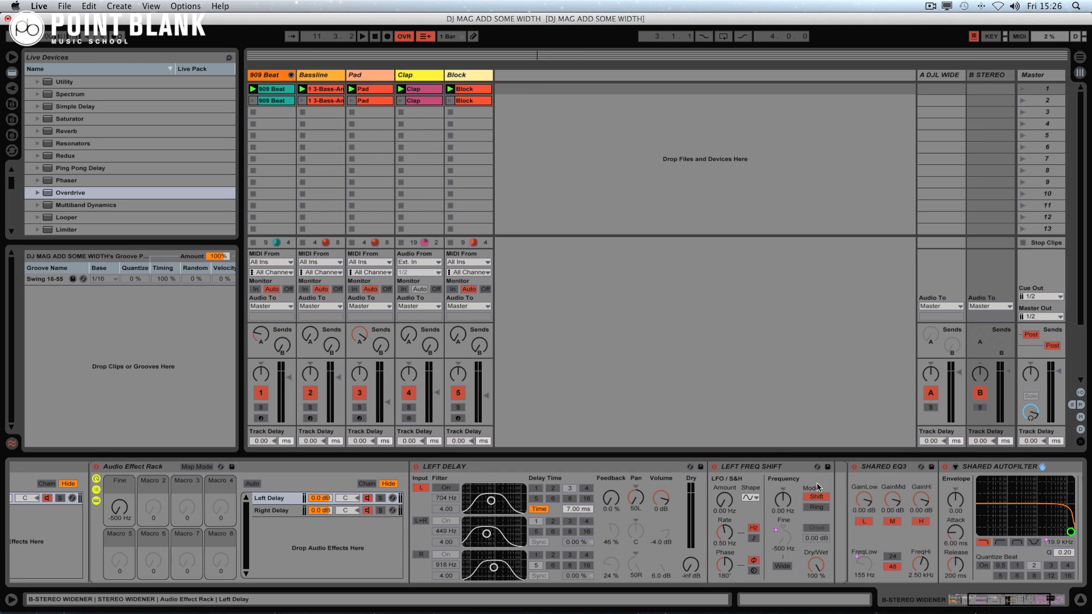
Map the Fine control of RIGHT FREQ SHIFT in the Right Delay chain to the nested rack's Macro 2.
click(285, 511)
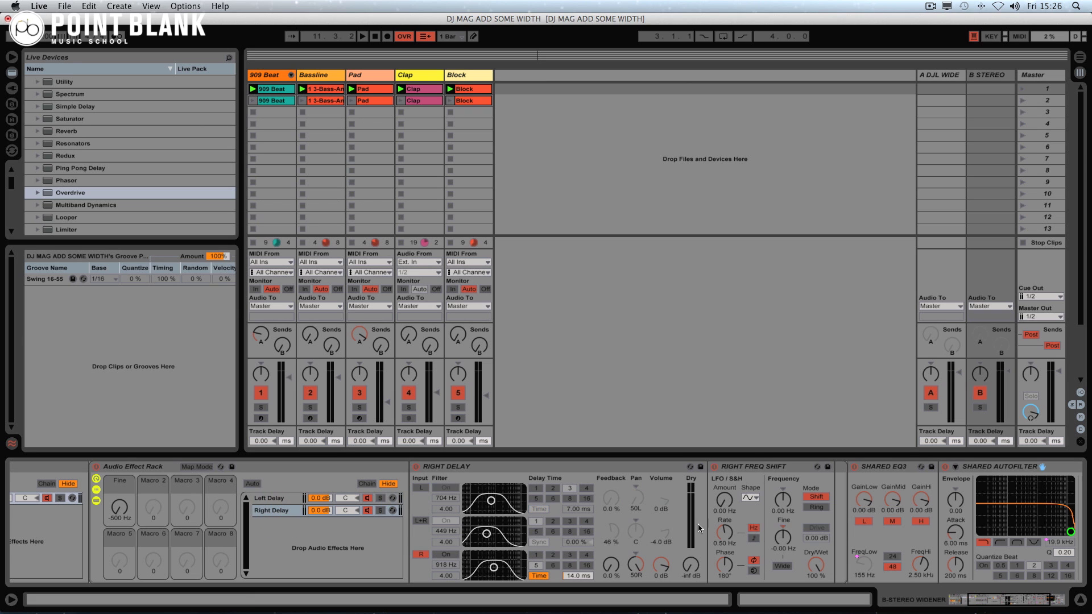
right_click(783, 538)
click(835, 470)
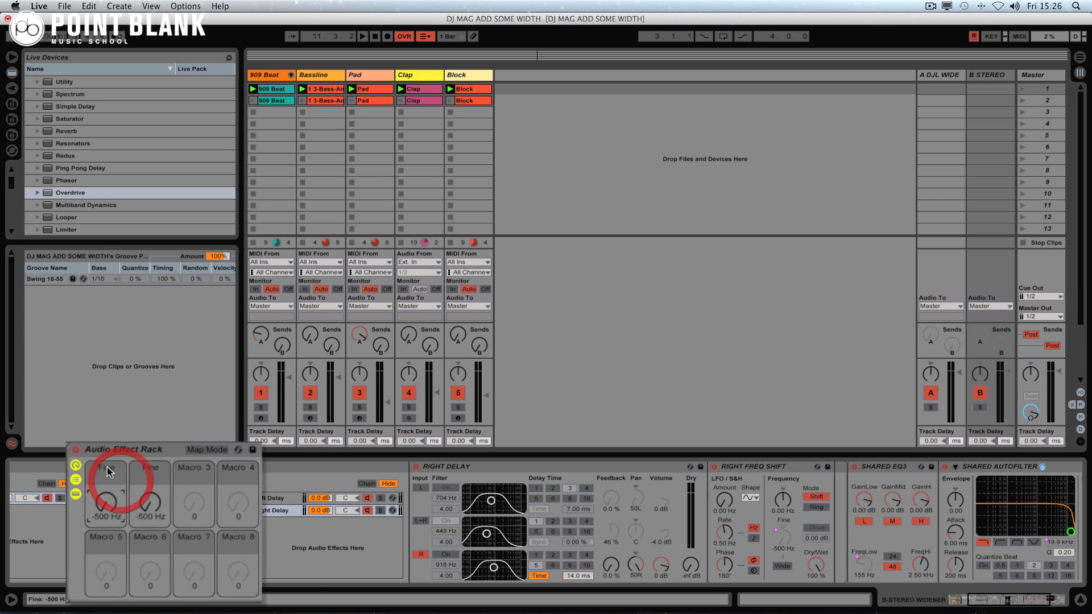
Rename the nested rack's two Fine macros LEFT PITCH and RIGHT PITCH.
click(120, 481)
key(super+r)
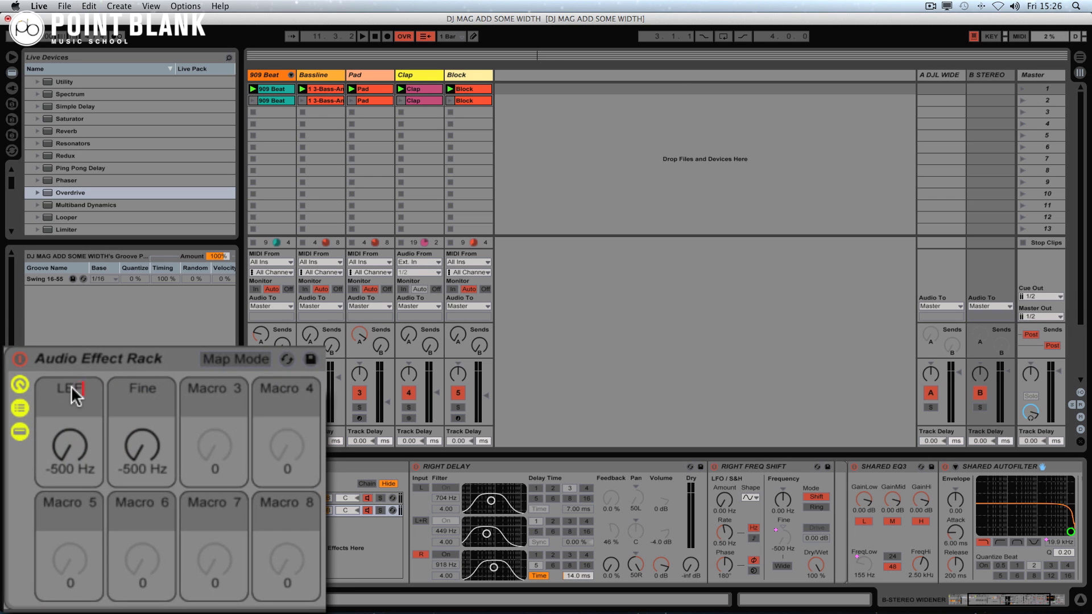
text(LEFT PITCH)
click(129, 383)
key(super+r)
text(RIGHT PITCH)
key(Return)
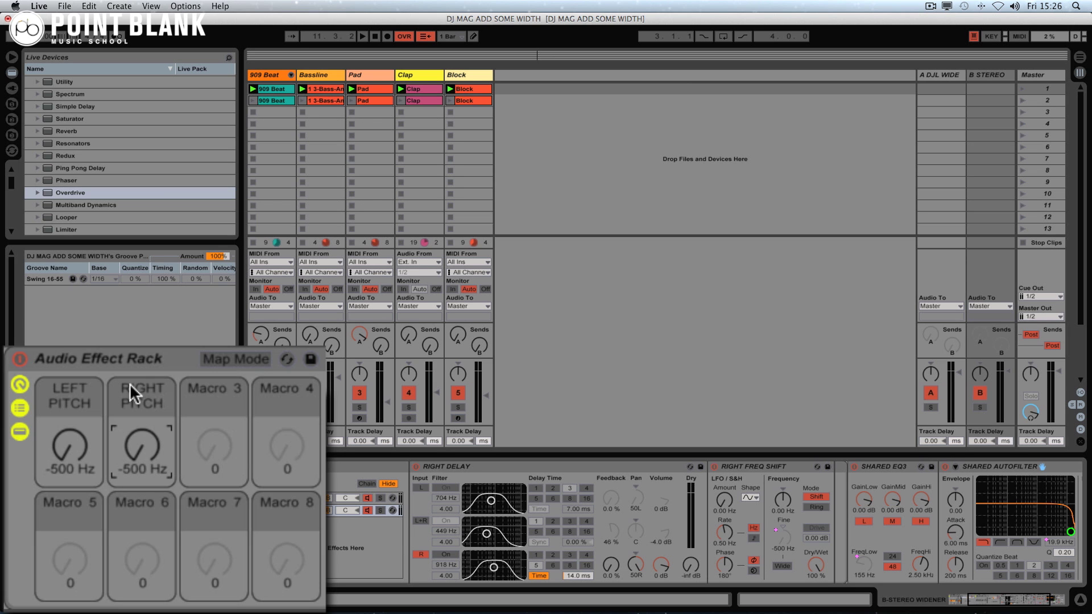
Set the maximum of both Fine mappings to 0.00 Hz and try out the LEFT PITCH and RIGHT PITCH macros.
click(214, 367)
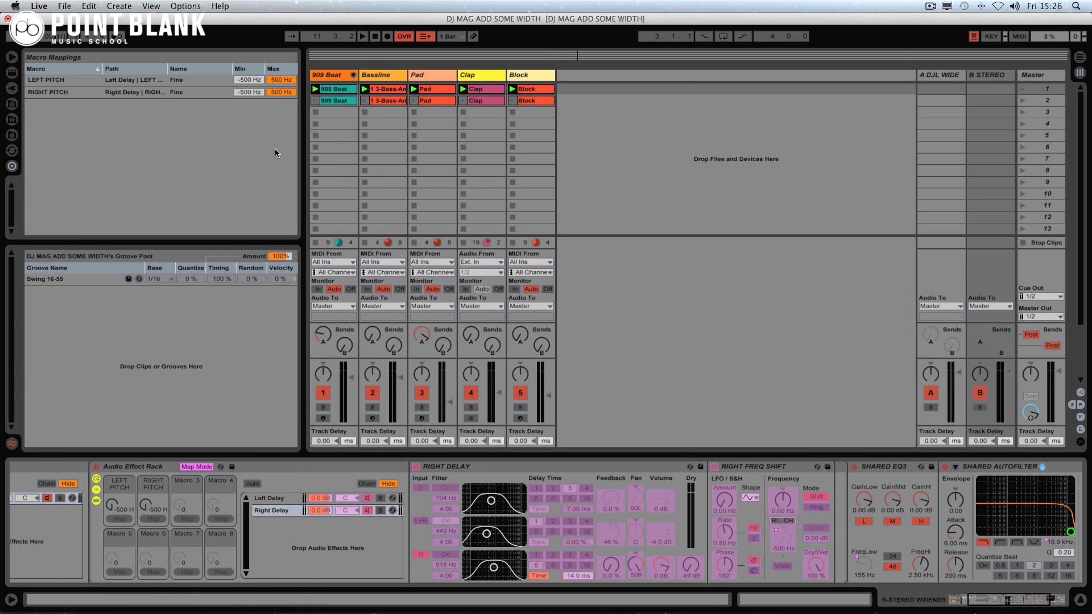
drag(280, 80, 281, 150)
drag(596, 96, 596, 125)
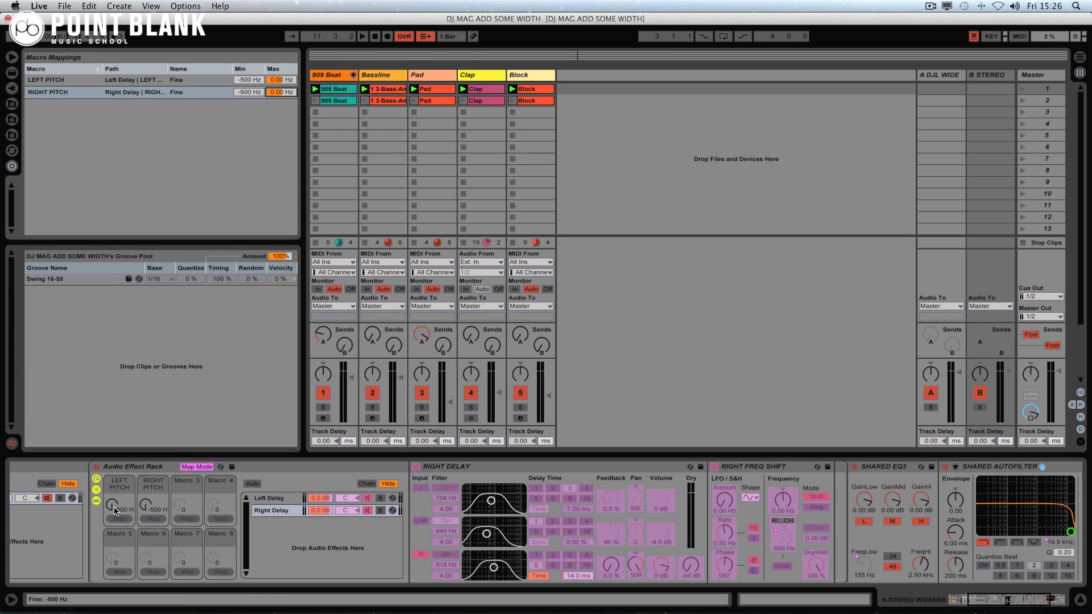
drag(114, 510, 146, 495)
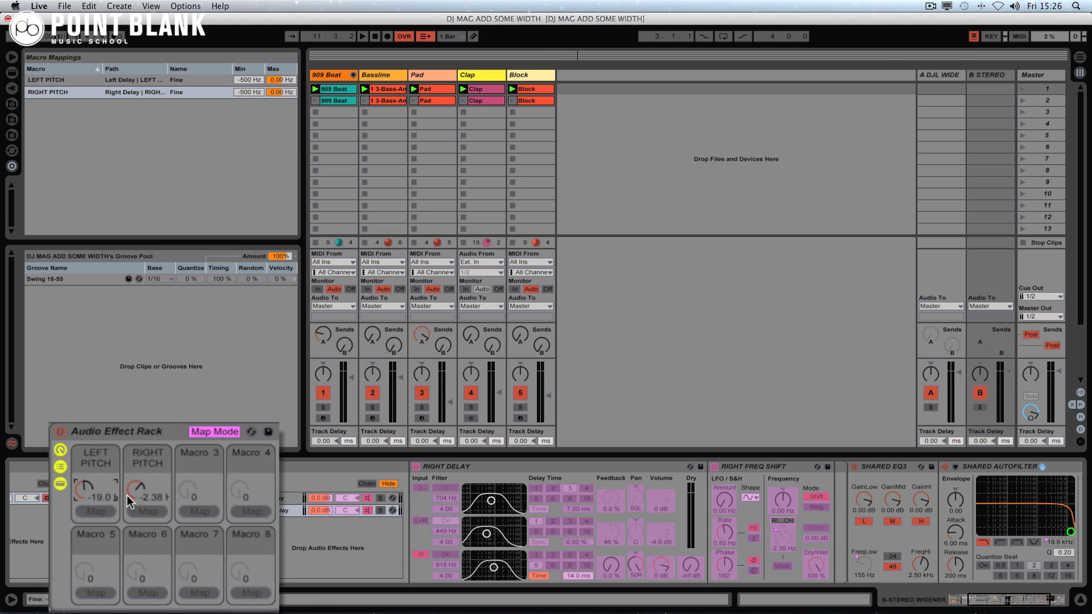
Map the nested LEFT PITCH and RIGHT PITCH macros to STEREO WIDENER Macros 1 and 2 and turn these to about -206 Hz and -146 Hz.
scroll(185, 509, left, 5)
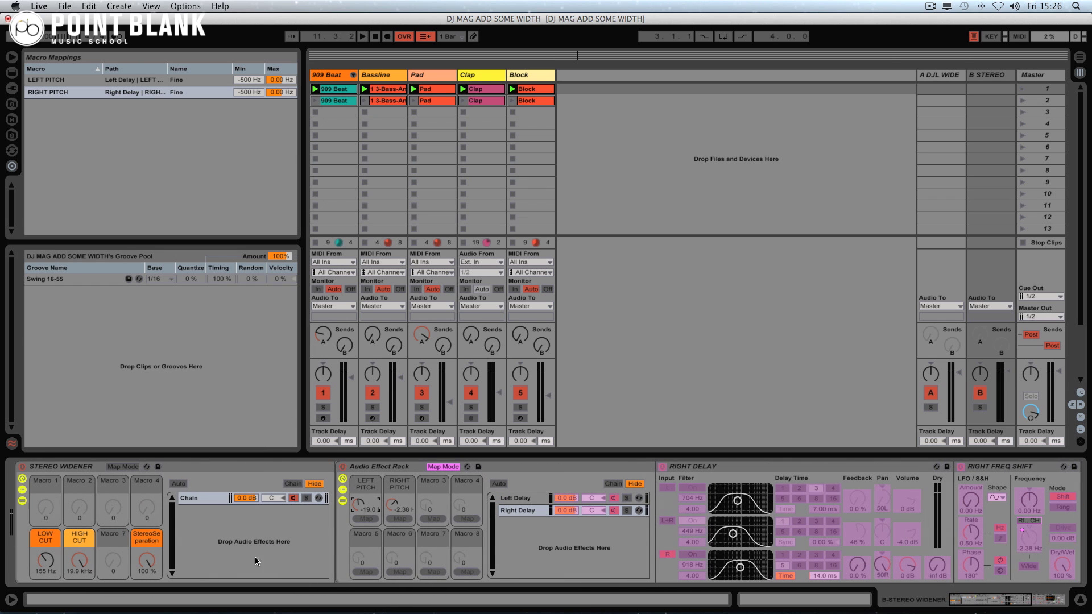
right_click(360, 508)
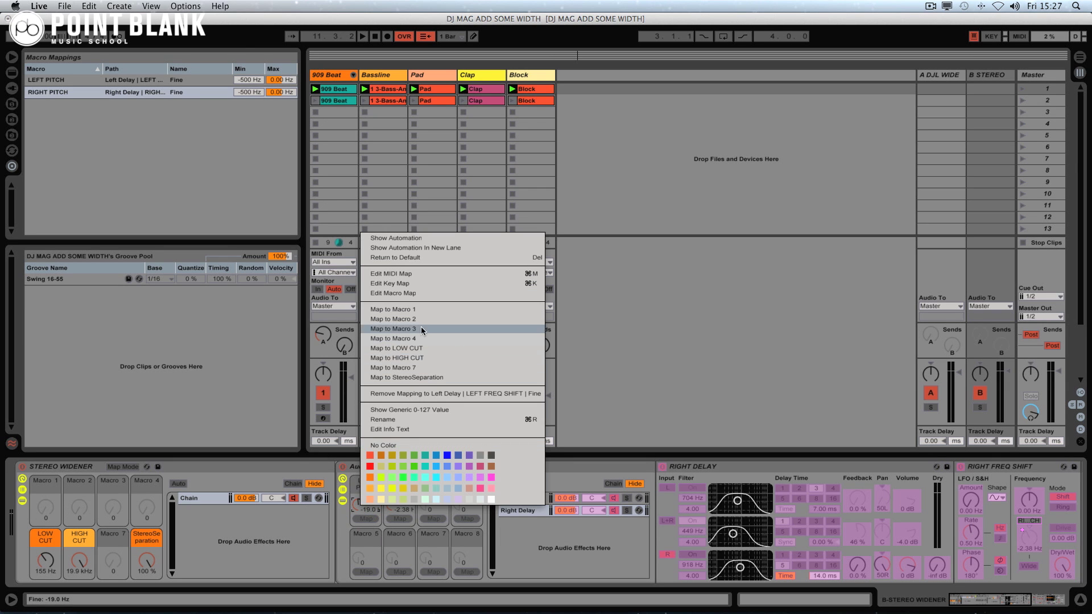
click(414, 308)
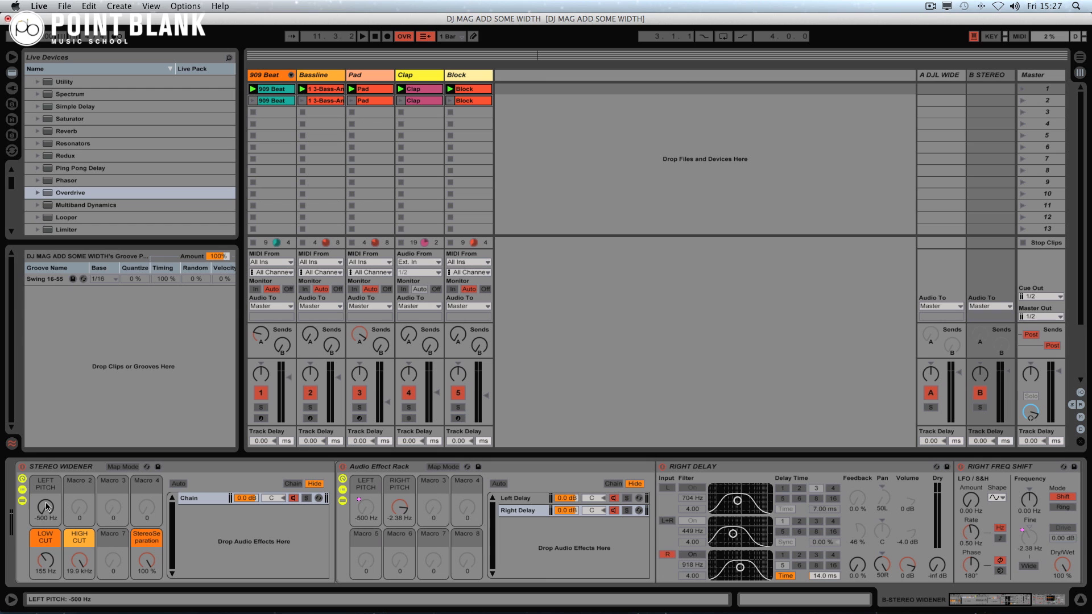
right_click(399, 507)
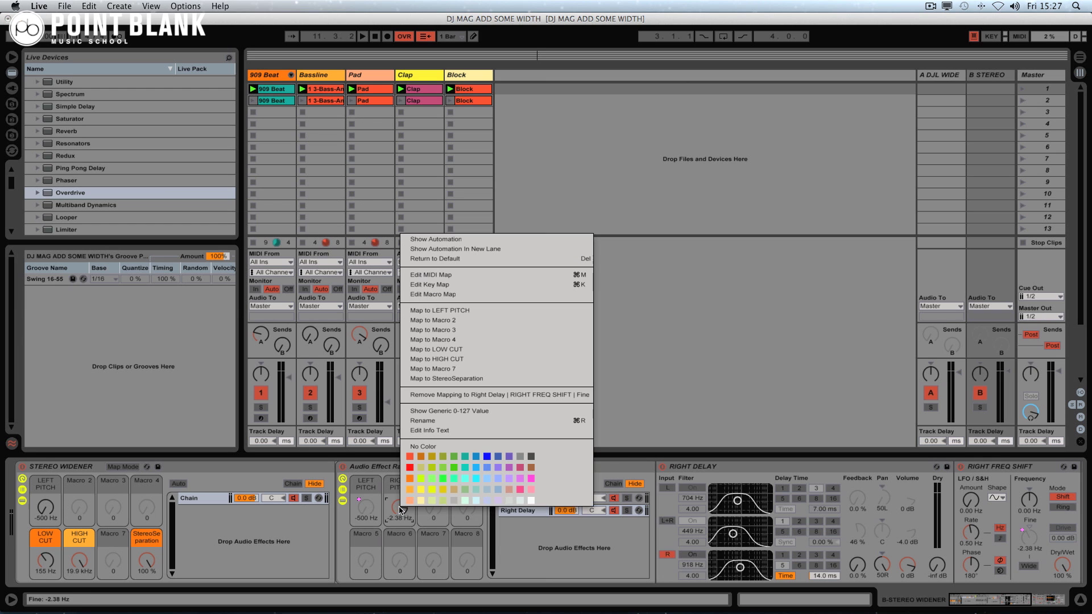
click(505, 320)
drag(46, 508, 79, 489)
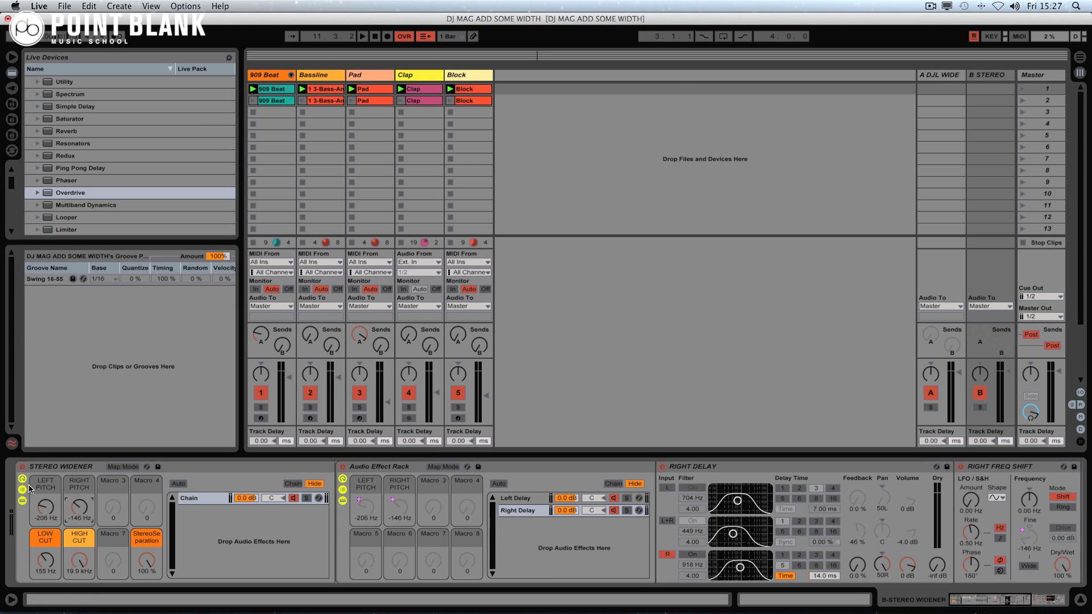
Colour STEREO WIDENER's LEFT PITCH macro orange-red and RIGHT PITCH red, and hide the rack's devices and chain list.
right_click(39, 483)
click(48, 446)
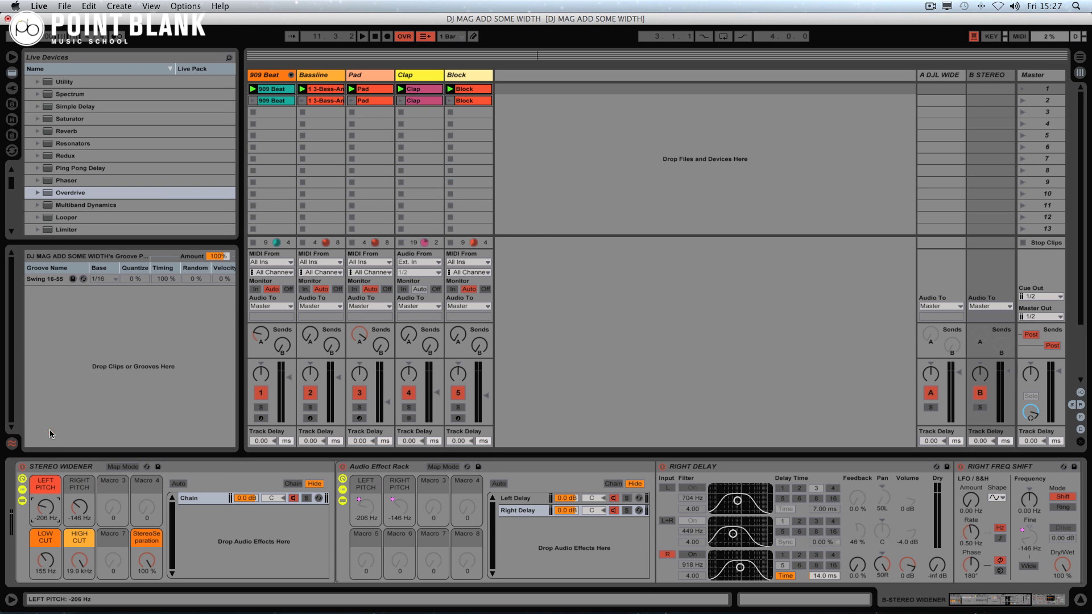
right_click(76, 491)
click(89, 444)
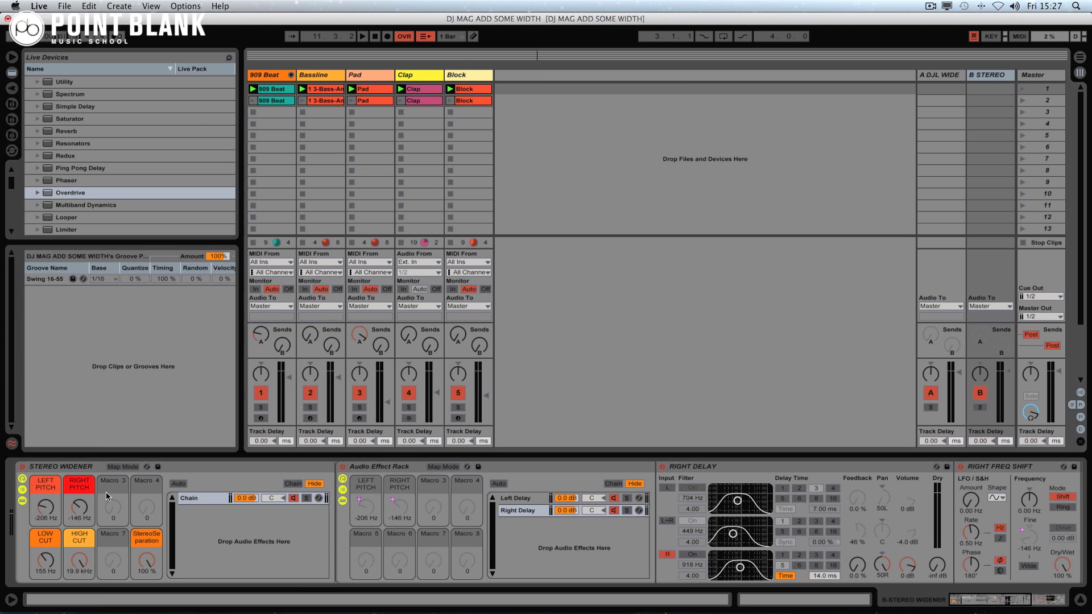
click(22, 501)
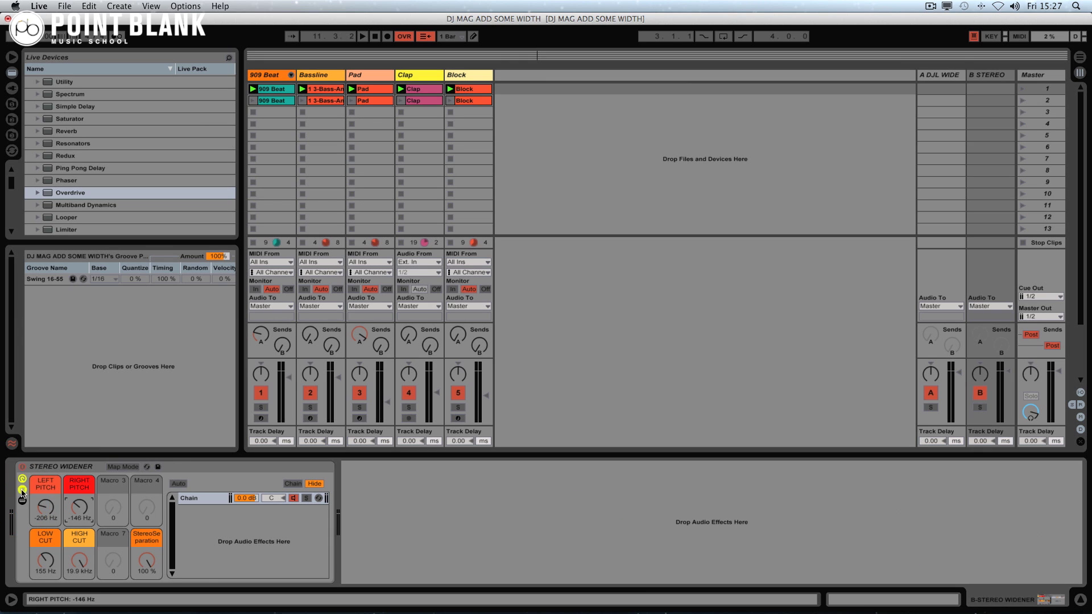
click(22, 490)
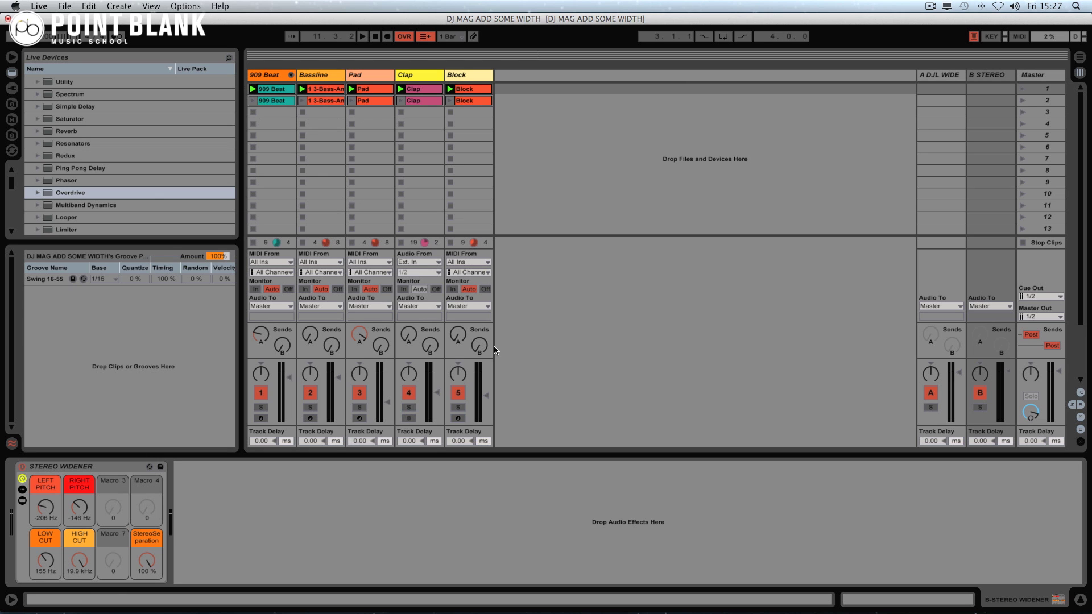
Solo the Clap track and raise its send to return B.
click(409, 408)
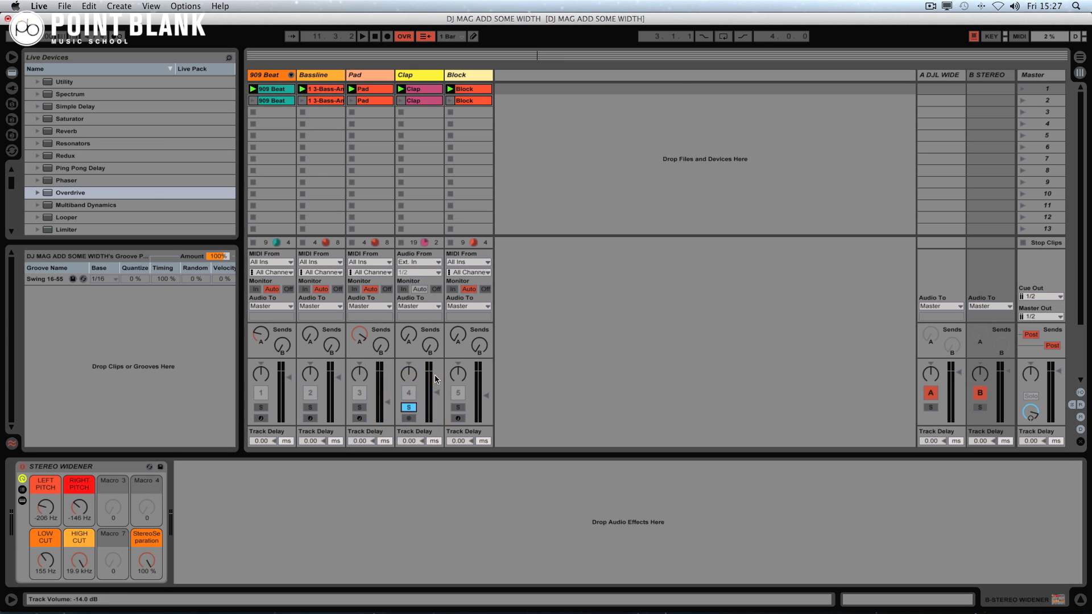
drag(430, 345, 430, 318)
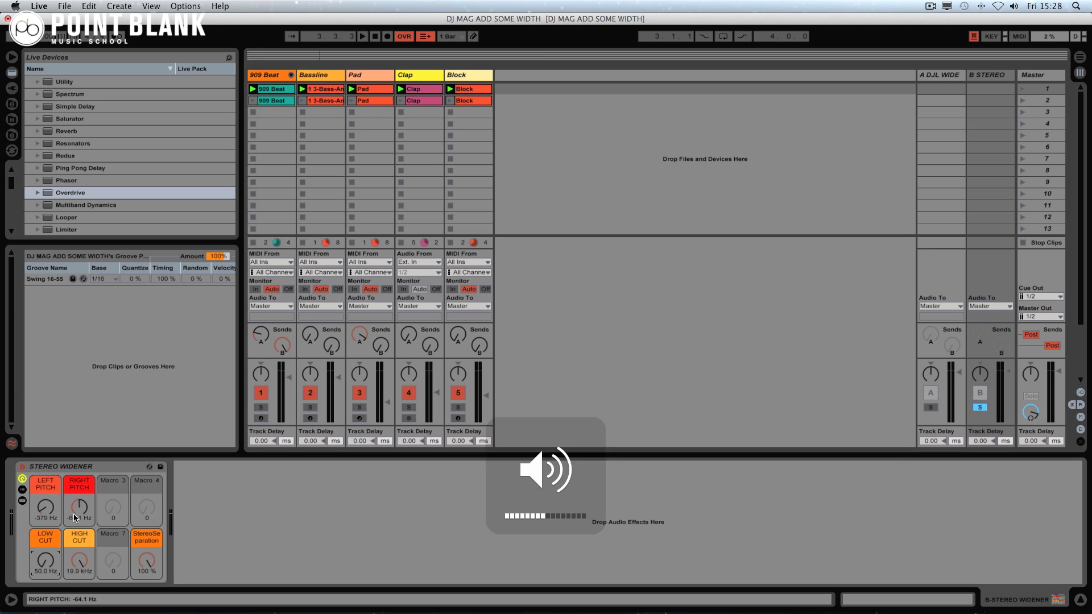
During playback, set LEFT PITCH to about -248 Hz, RIGHT PITCH to -280 Hz, HIGH CUT to 6.69 kHz and LOW CUT to 215 Hz.
drag(45, 506, 79, 510)
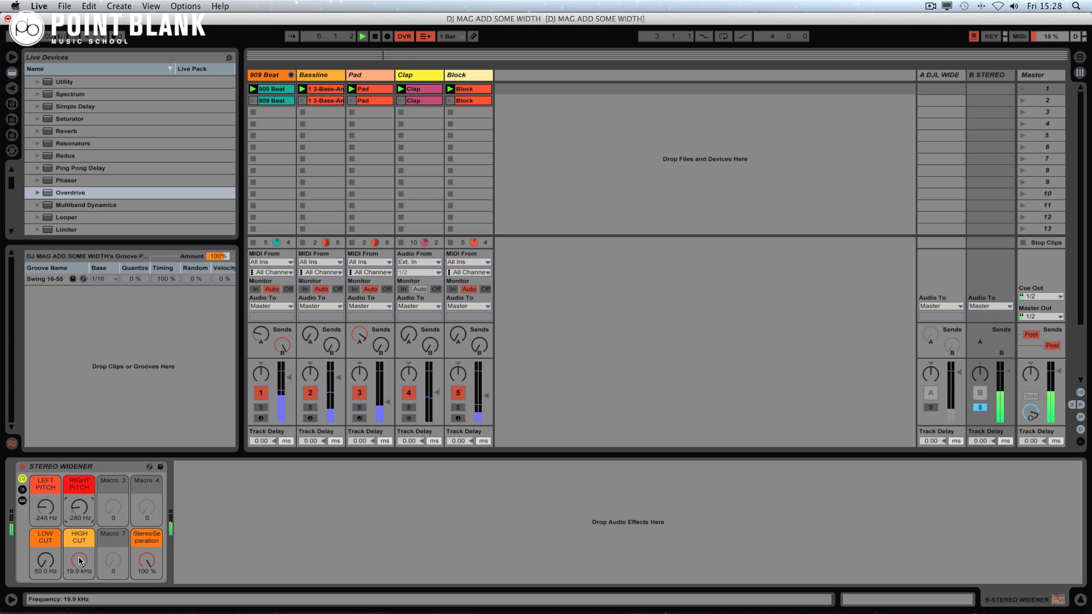
drag(79, 560, 46, 546)
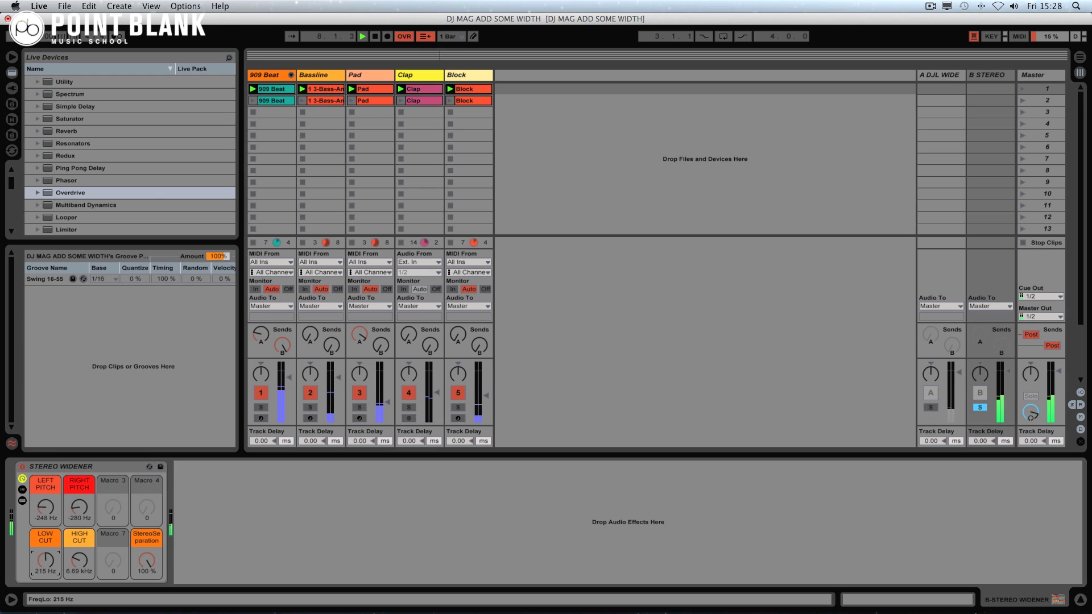
Solo the 909 Beat track instead of return B and turn its send to return A fully down.
click(980, 407)
click(261, 407)
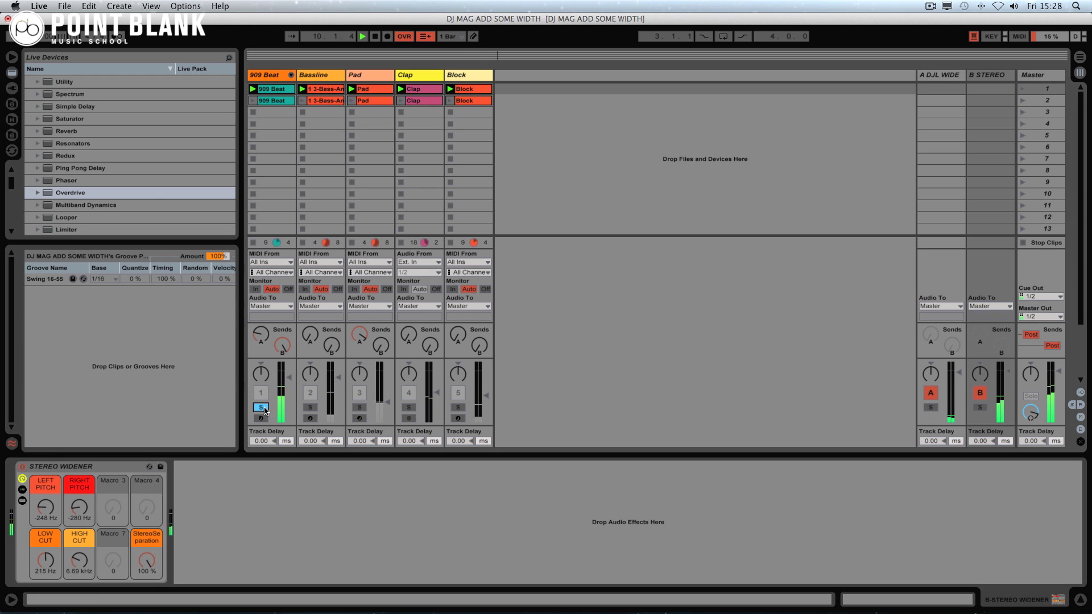
click(261, 335)
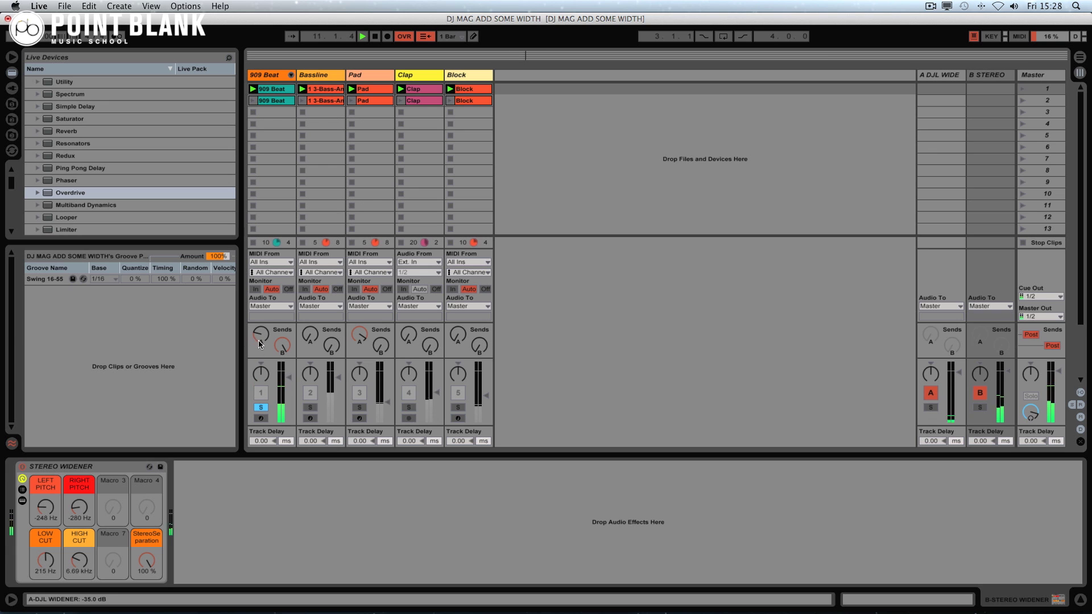
Audition the 909 Beat track's send to return B at about -9 dB and -5 dB, and lower it to about -61 dB.
mouse_move(286, 341)
mouse_down()
mouse_move(286, 370)
mouse_move(282, 331)
mouse_up()
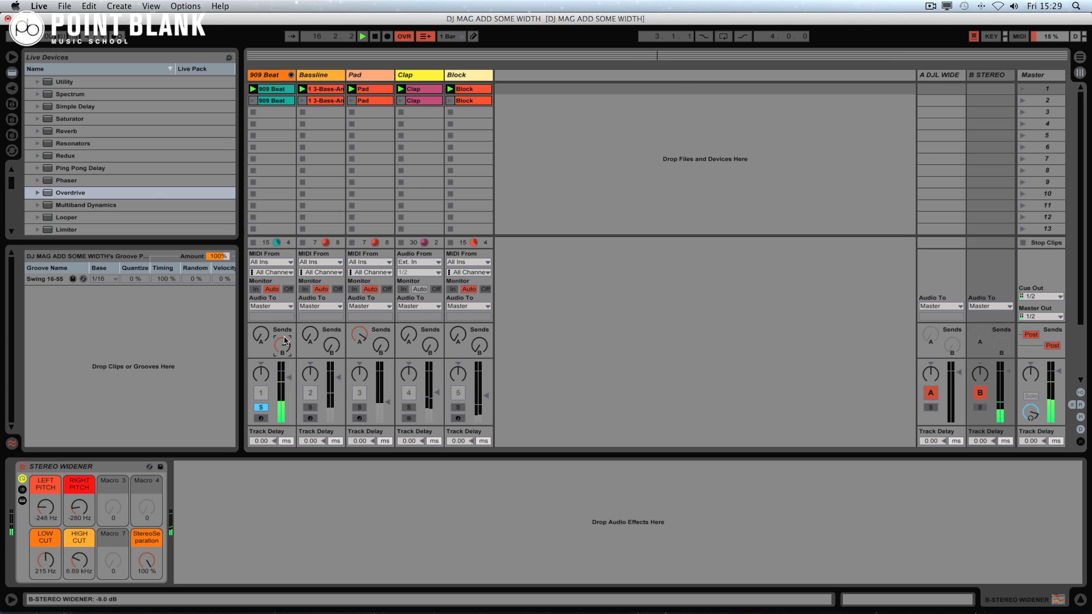
drag(282, 345, 282, 345)
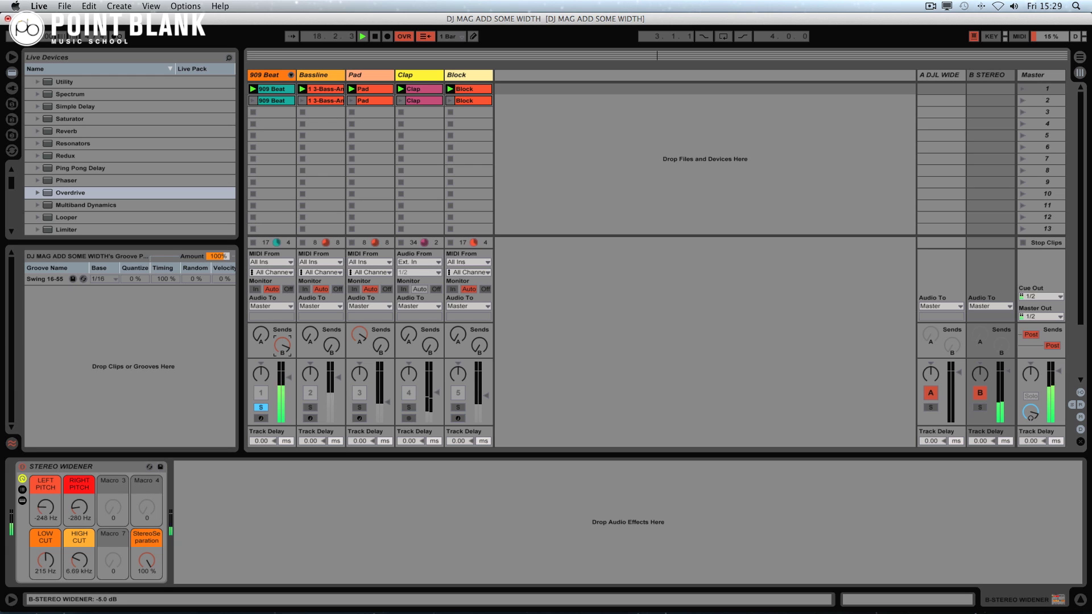
drag(282, 344, 282, 381)
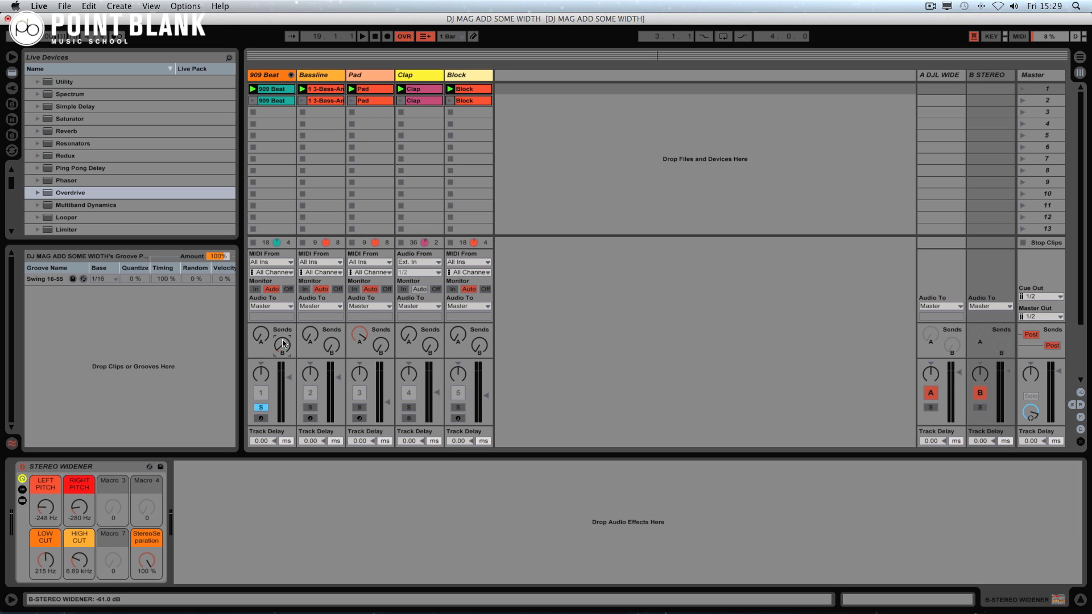
Save the STEREO WIDENER rack on return B as a preset.
click(161, 467)
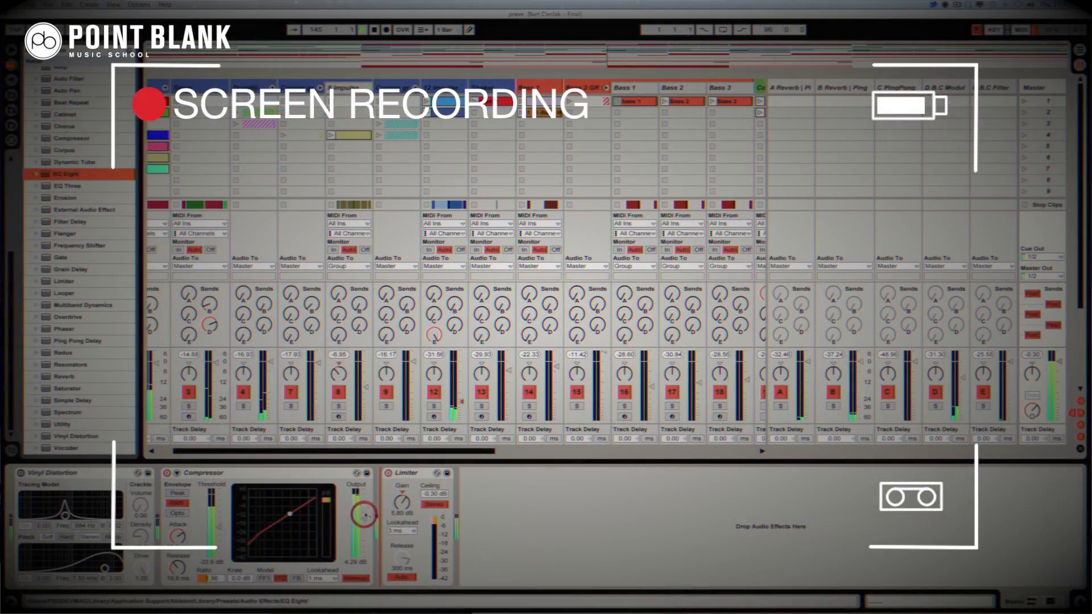
key(Return)
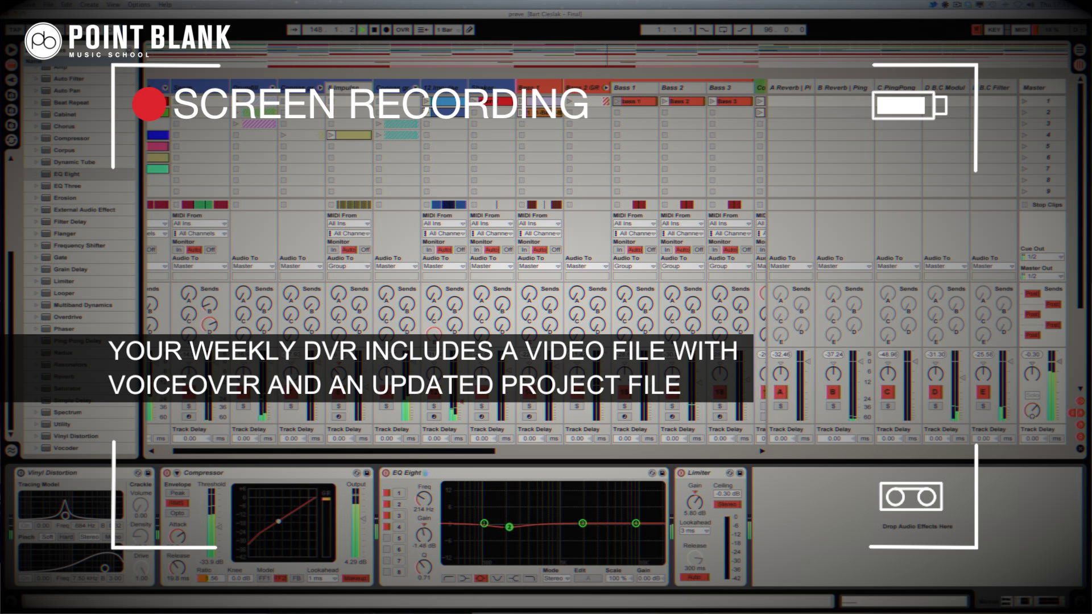
drag(485, 524, 472, 522)
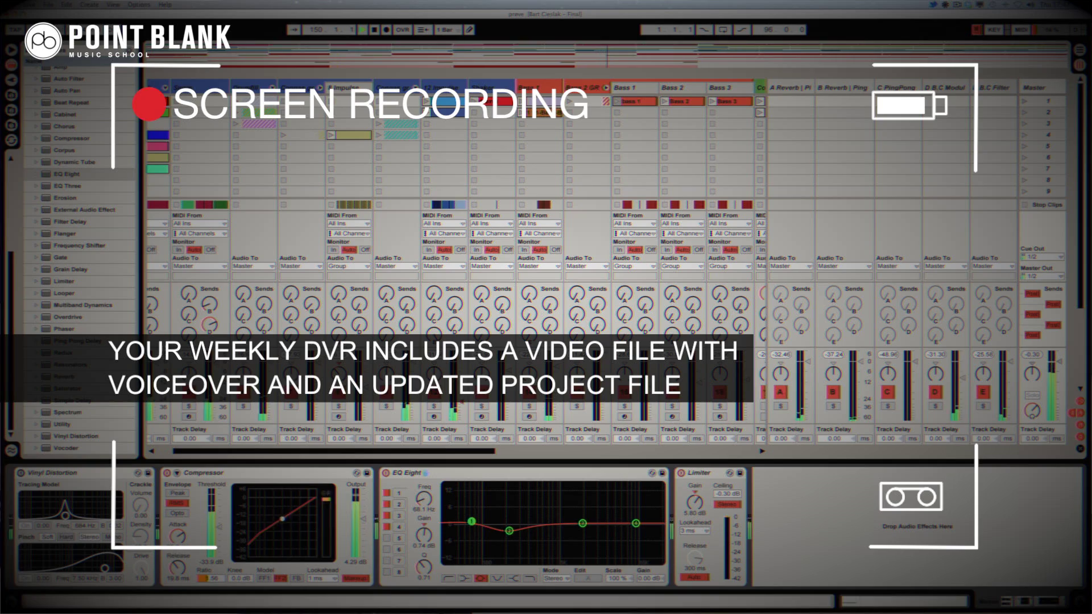
click(635, 522)
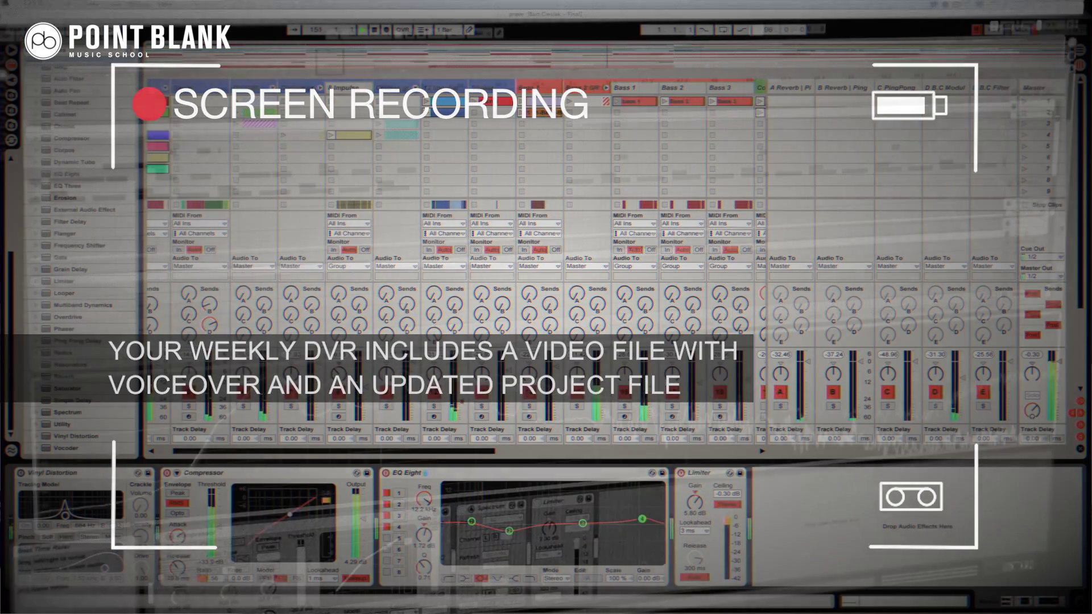